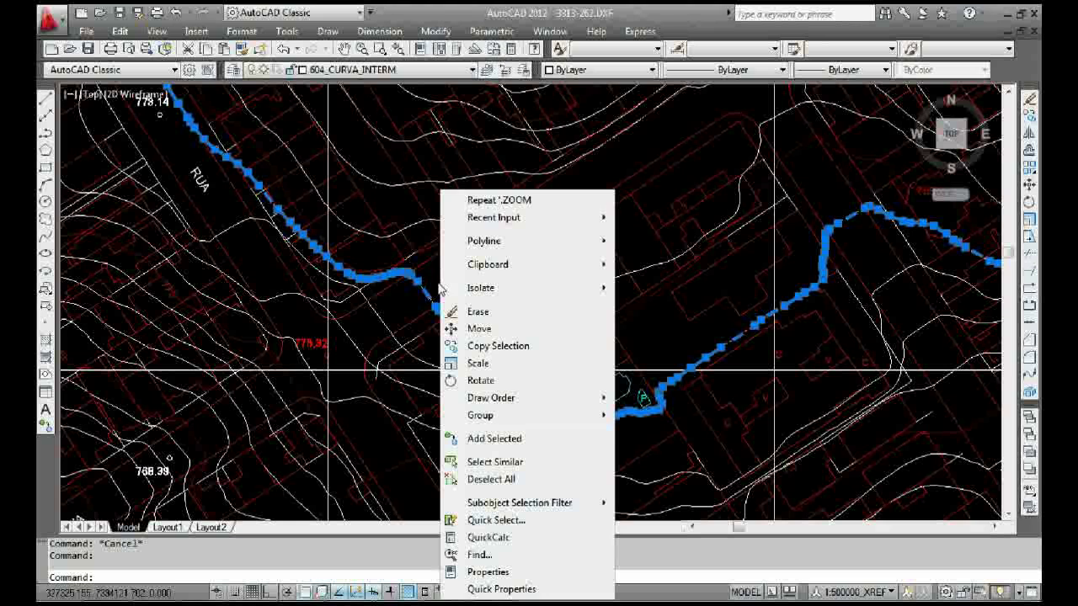
Step: Check the elevation of the selected contour polyline in its properties, then clear the selection
left_click(421, 320)
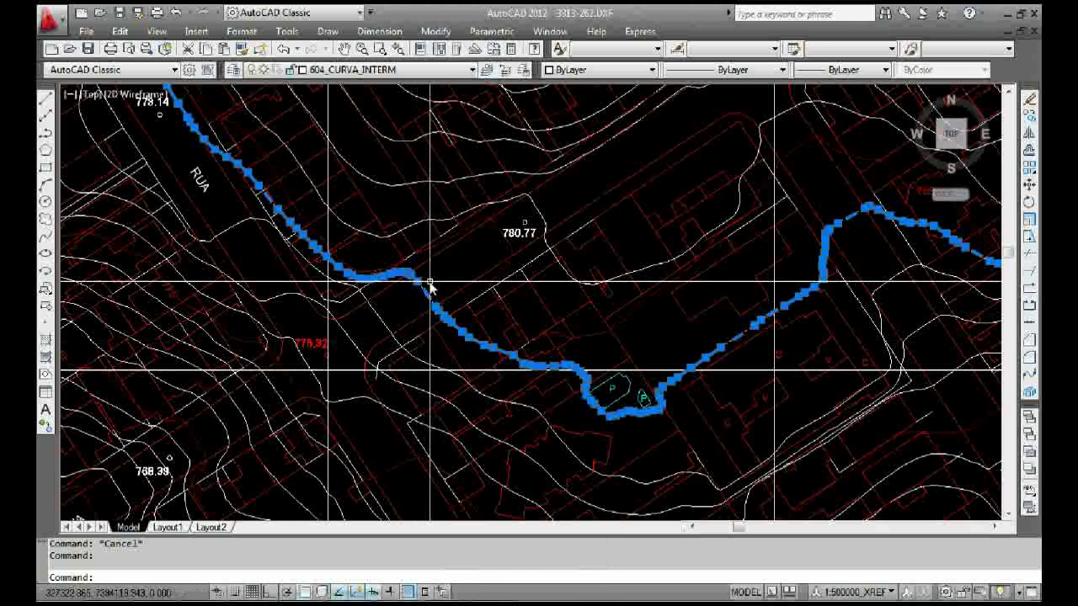
right_click(429, 286)
left_click(464, 570)
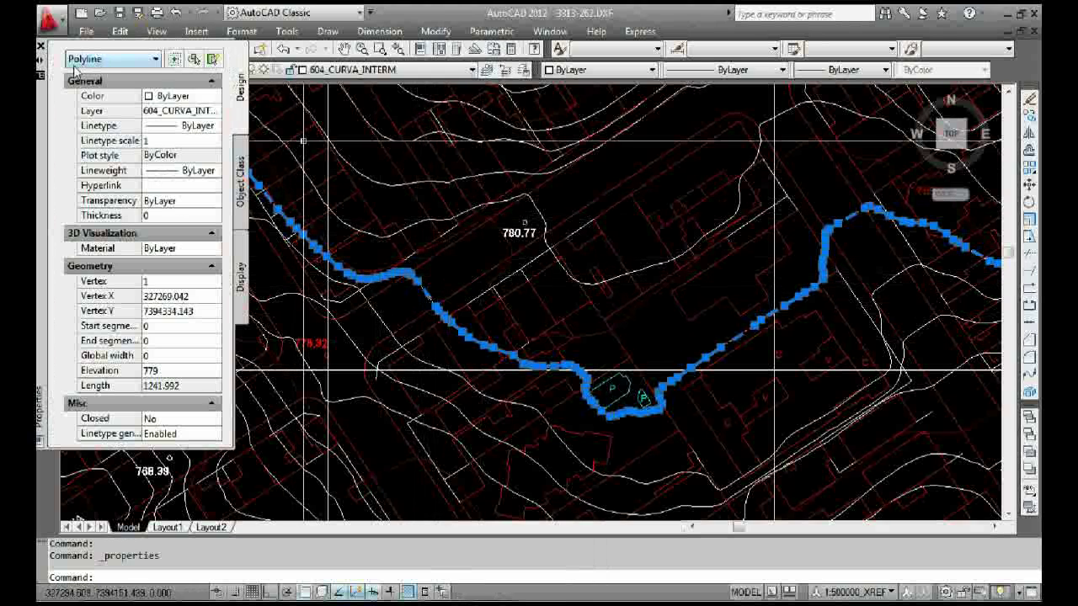
left_click(160, 371)
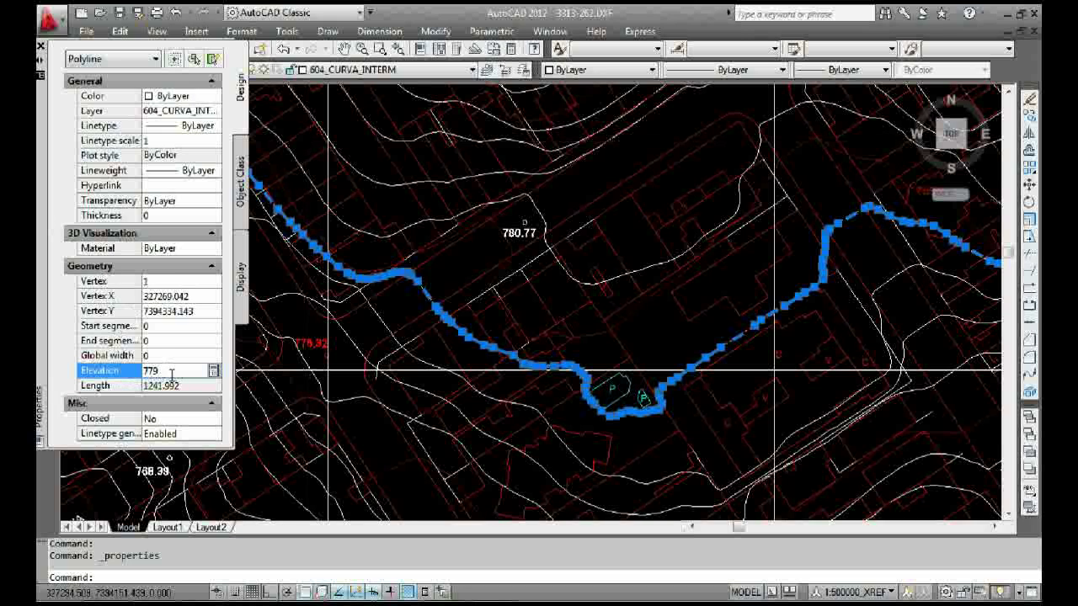
double_click(160, 371)
left_click(40, 45)
scroll(486, 293, "down", 6)
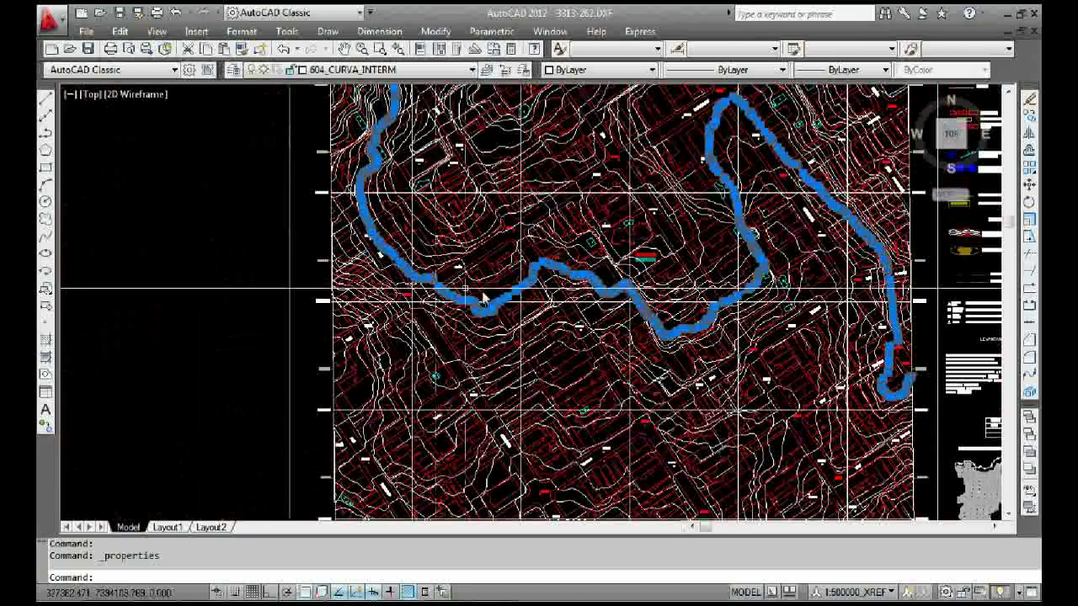
key("Escape")
scroll(486, 293, "down", 5)
middle_click(378, 330)
middle_click(378, 330)
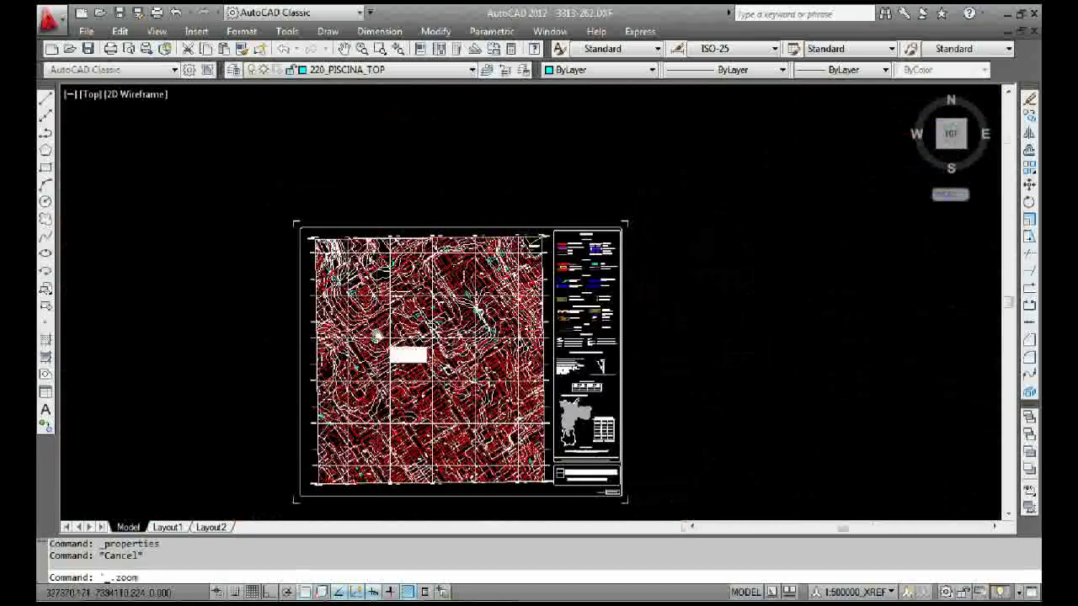
scroll(395, 270, "up", 6)
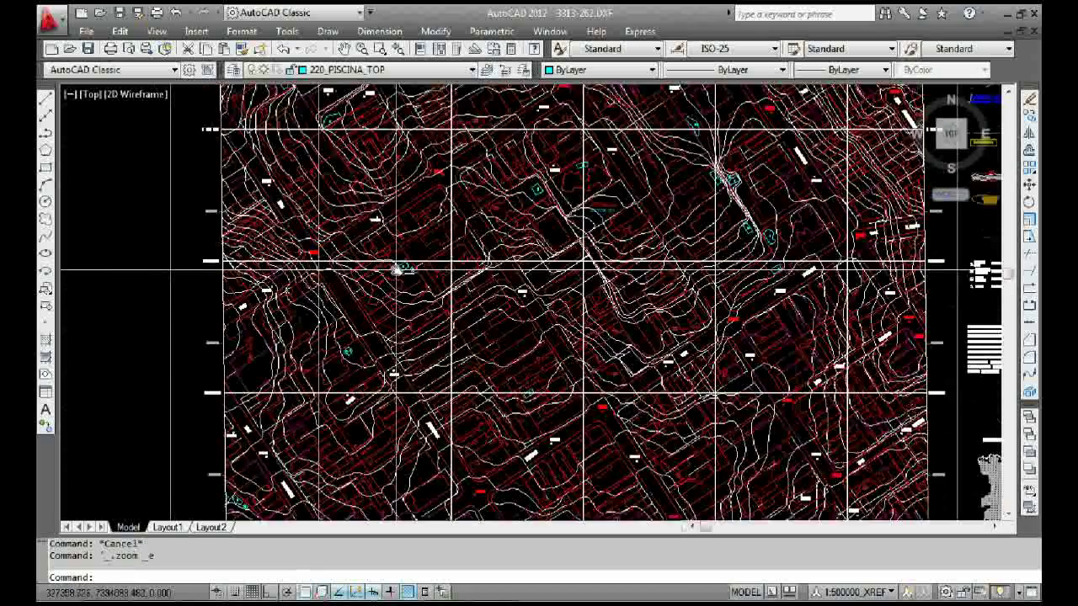
middle_click_drag(395, 269, 380, 368)
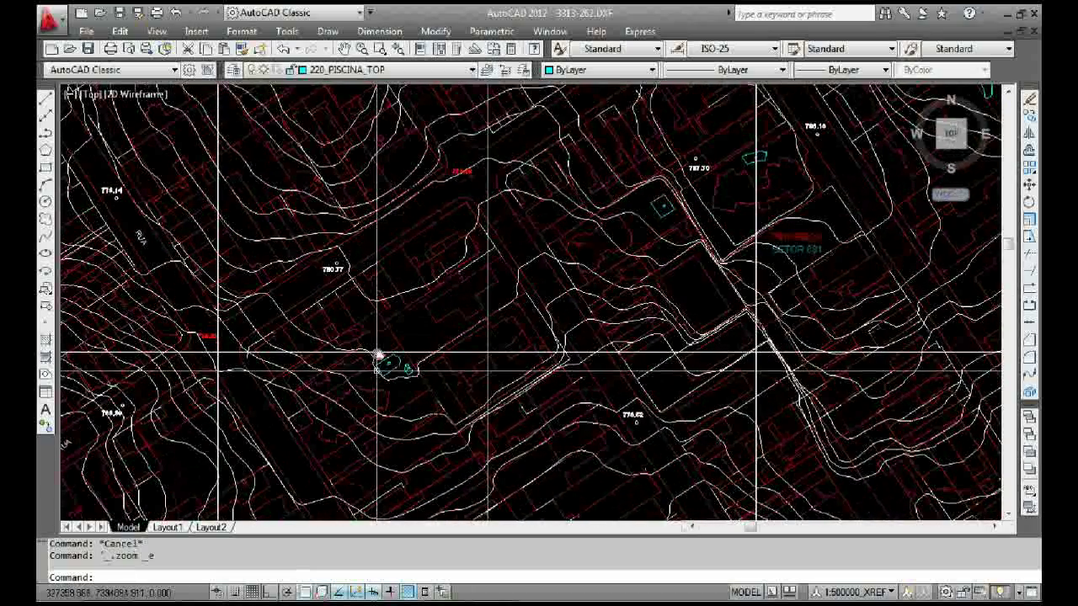
type("pl")
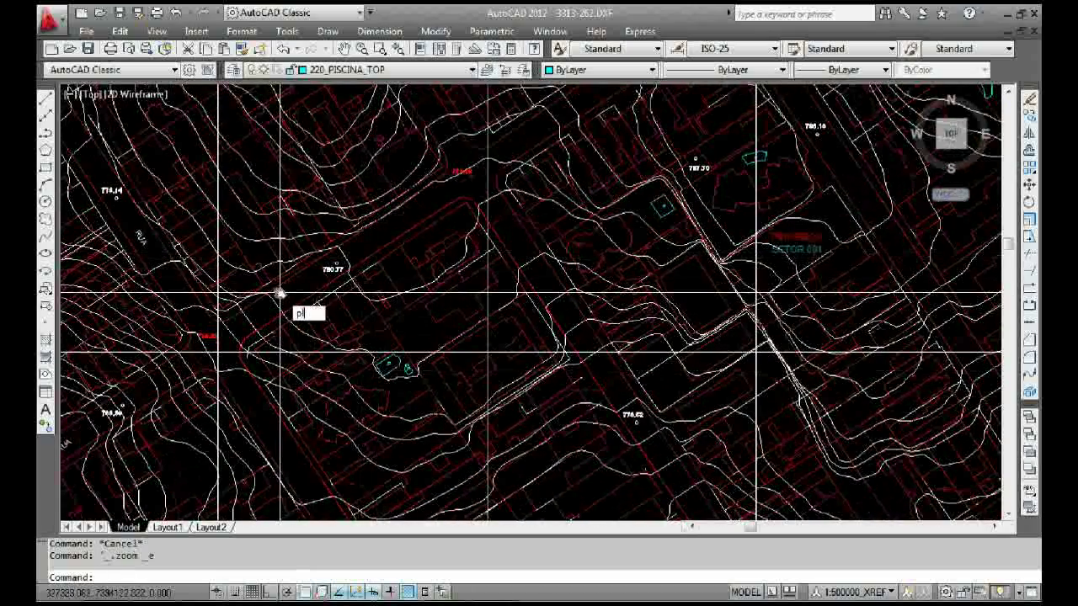
key("Return")
key("Escape")
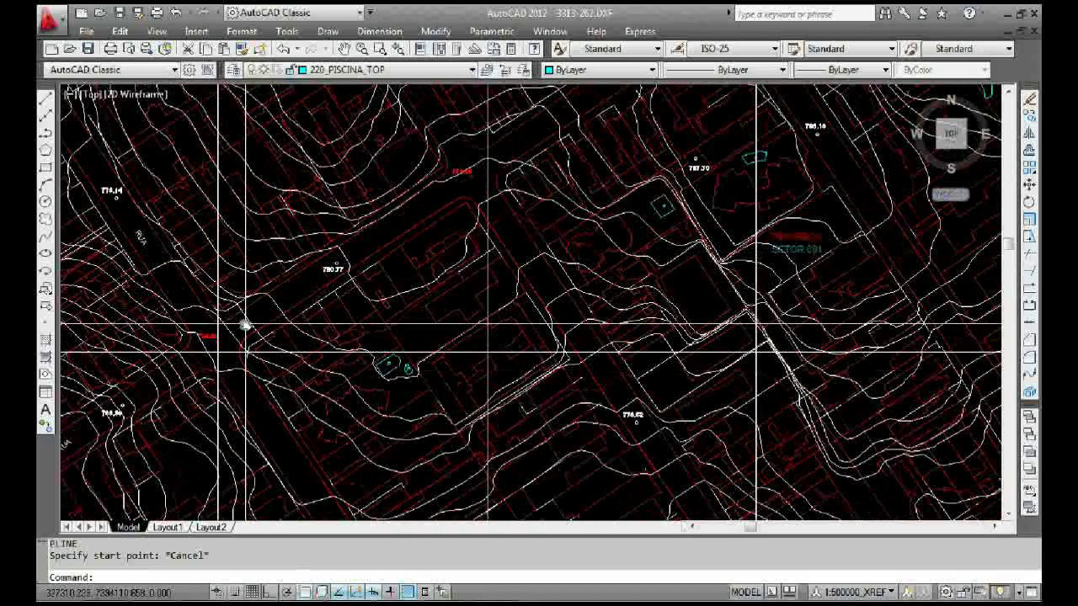
scroll(244, 320, "up", 2)
type("pl")
key("Return")
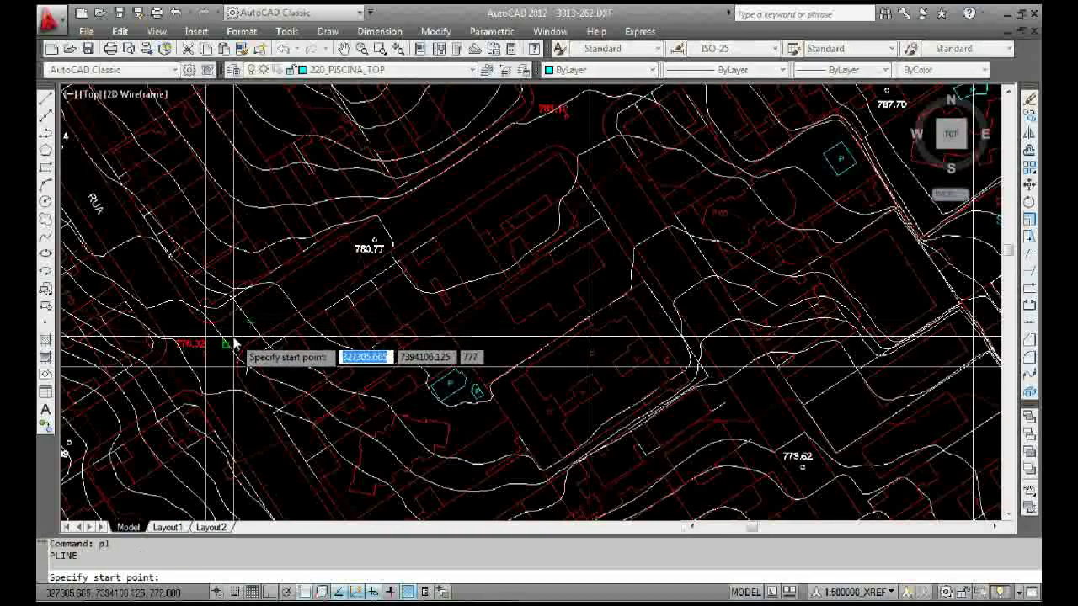
key("Escape")
type("pl")
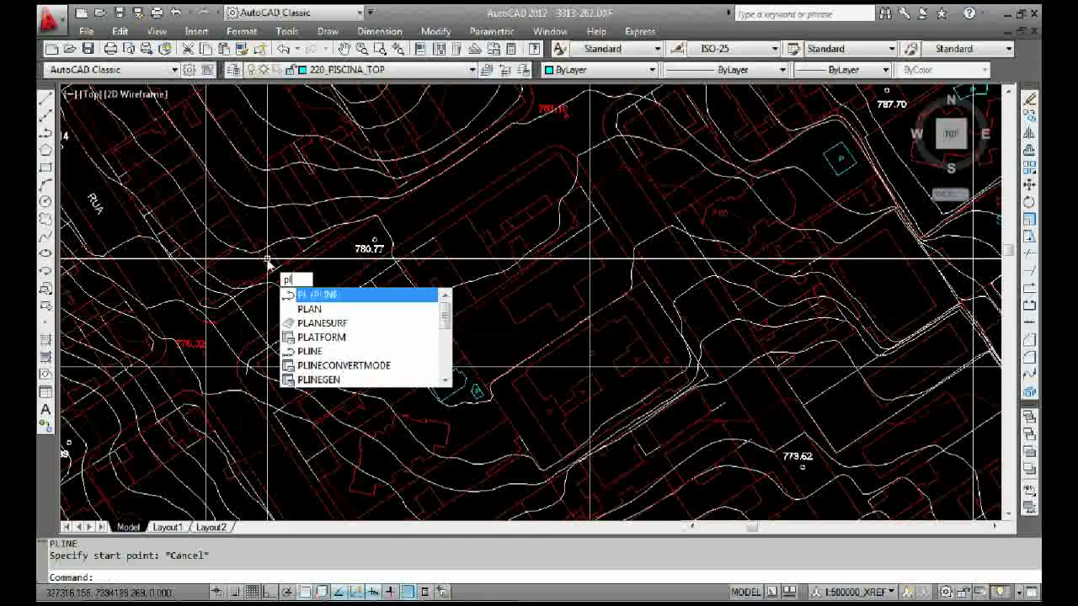
key("Return")
scroll(245, 330, "up", 2)
scroll(252, 337, "down", 5)
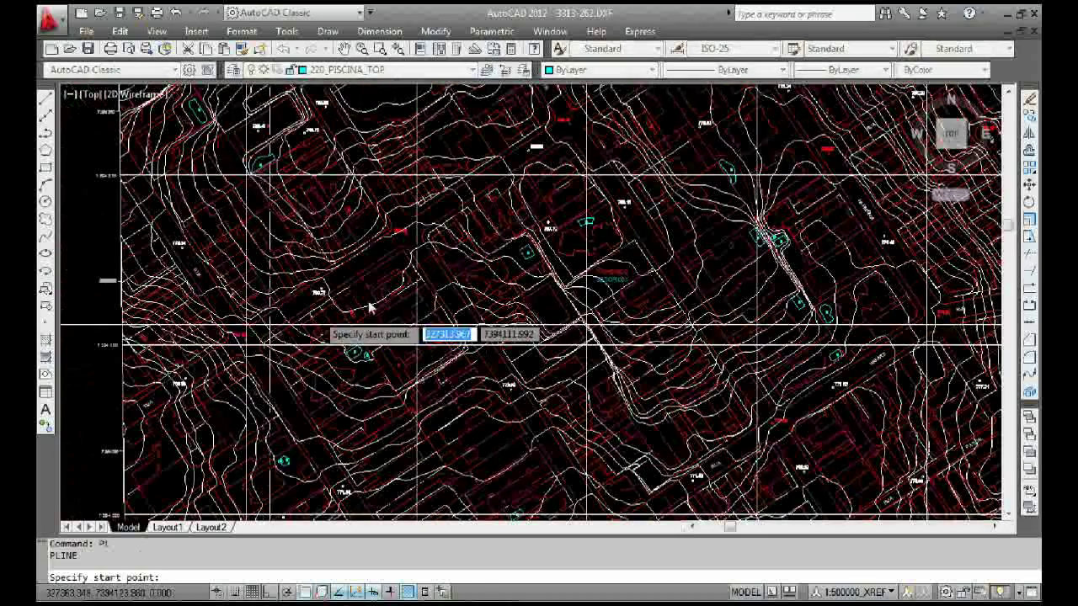
scroll(278, 358, "down", 2)
scroll(426, 212, "up", 2)
scroll(484, 163, "up", 3)
scroll(459, 208, "down", 6)
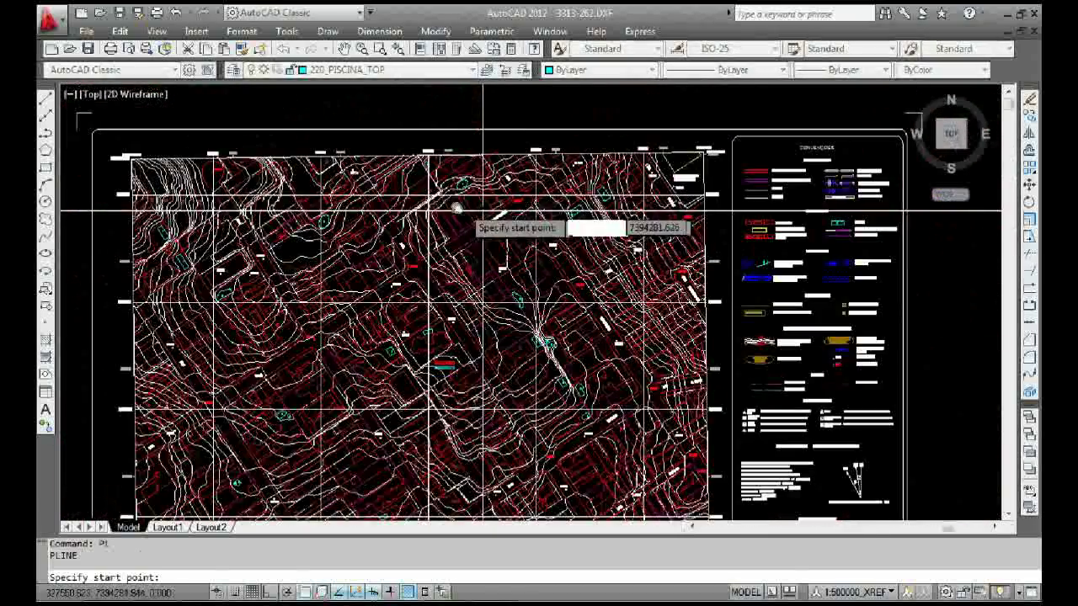
key("Escape")
Step: Examine the contours and spot heights across the map, especially around Purpurina street
middle_click_drag(377, 285, 412, 209)
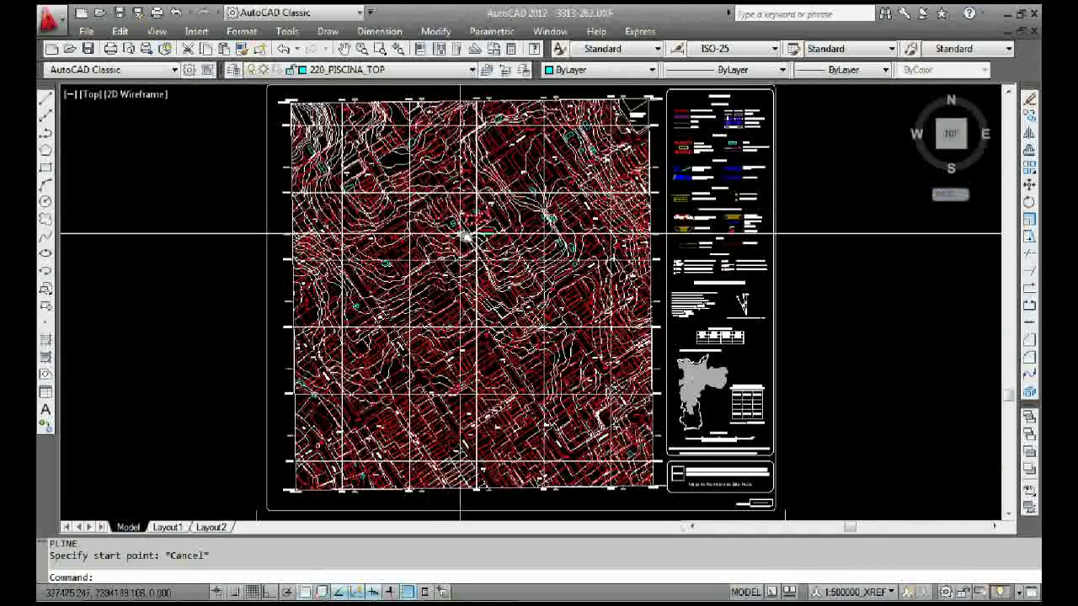
scroll(413, 225, "up", 5)
scroll(371, 231, "down", 5)
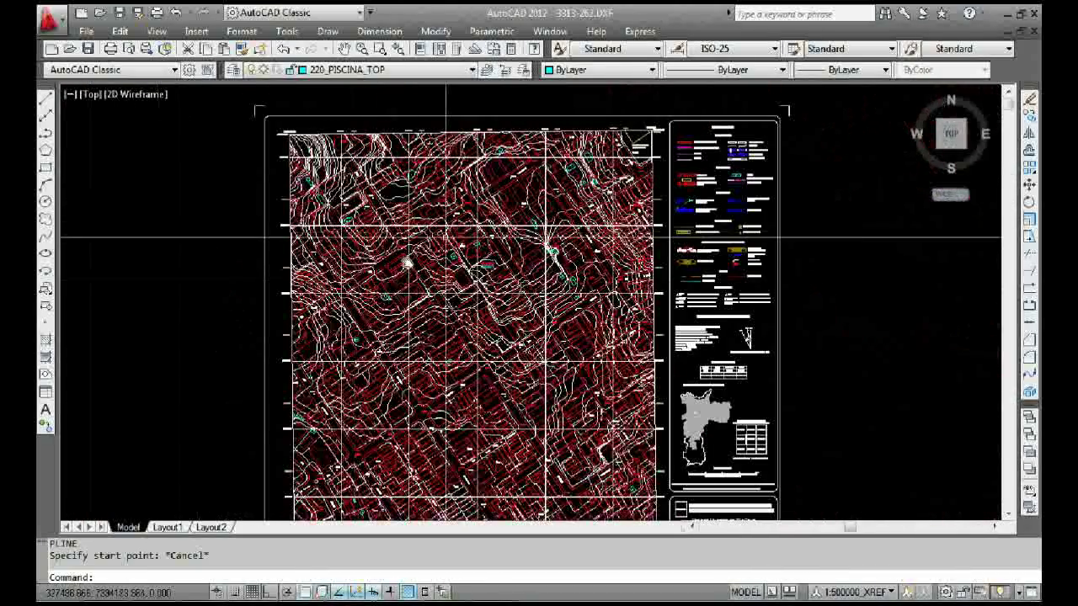
scroll(371, 279, "up", 3)
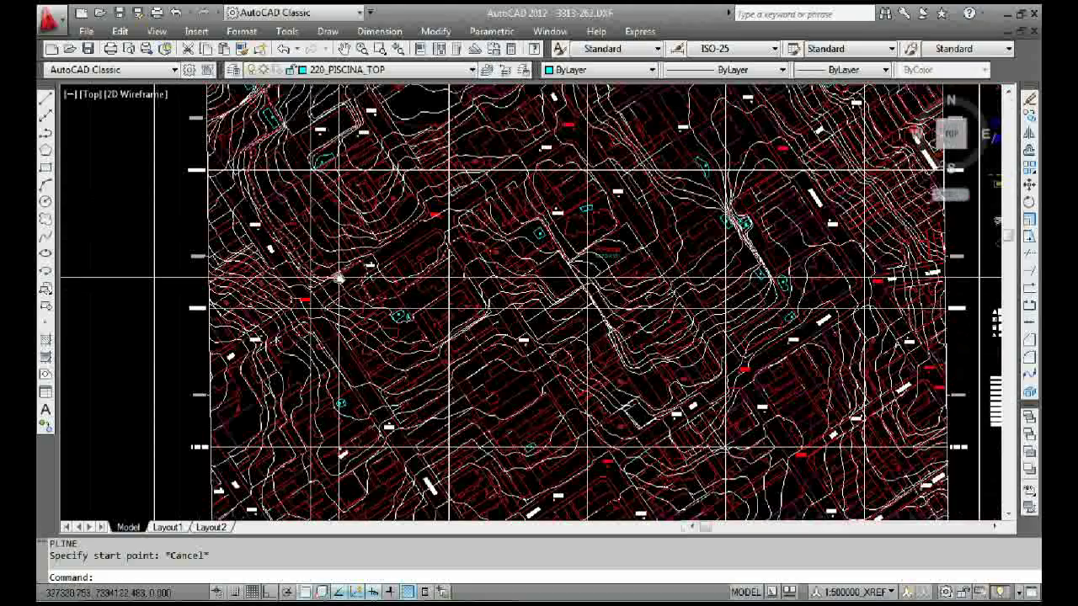
scroll(323, 292, "up", 5)
scroll(277, 325, "down", 5)
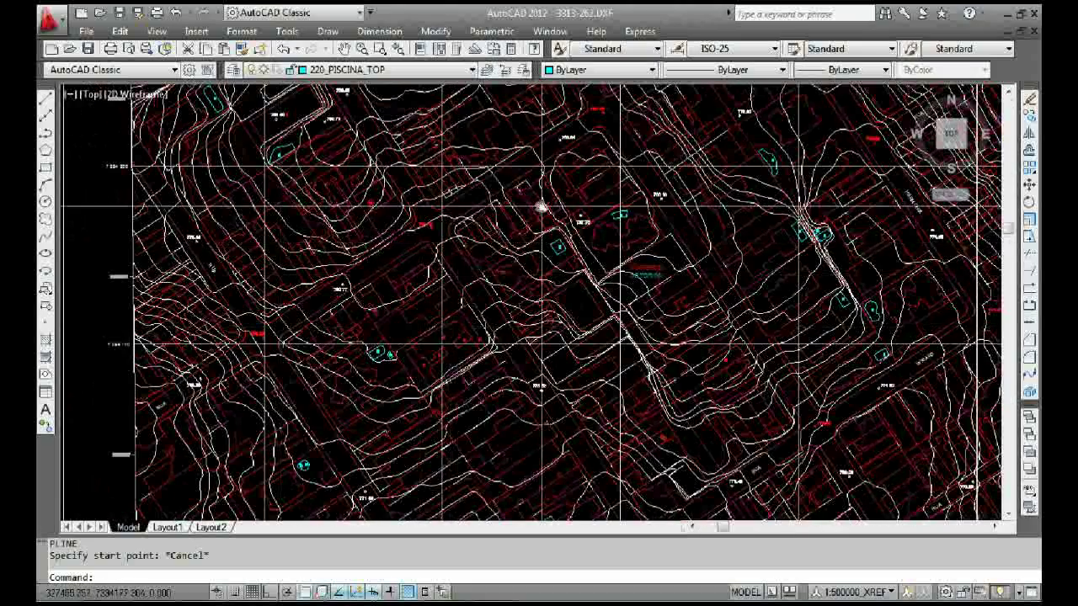
scroll(289, 357, "up", 1)
middle_click_drag(545, 166, 412, 330)
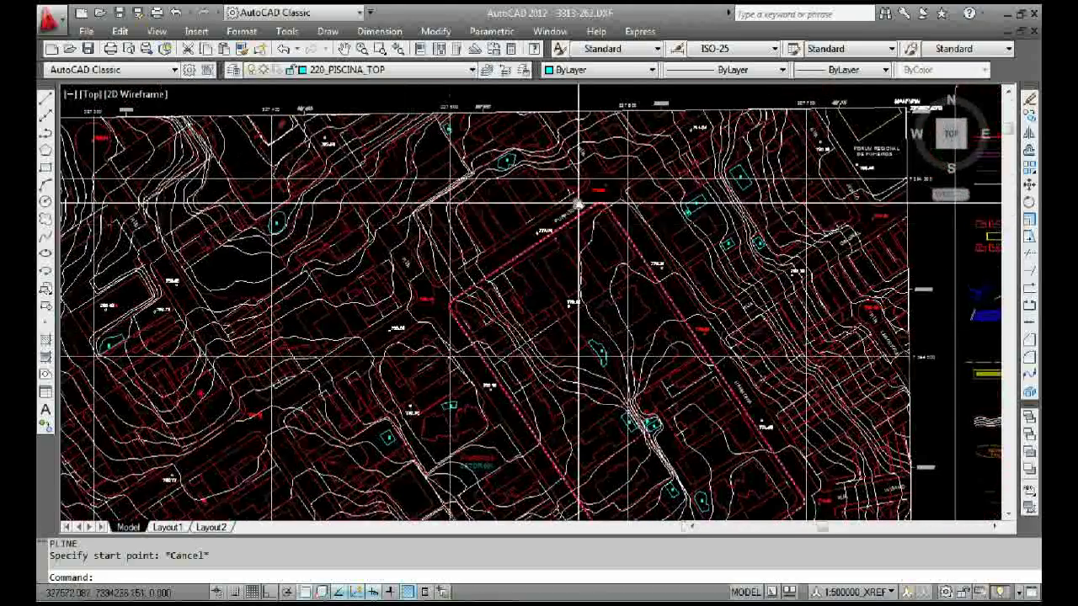
scroll(578, 204, "up", 2)
scroll(531, 187, "up", 4)
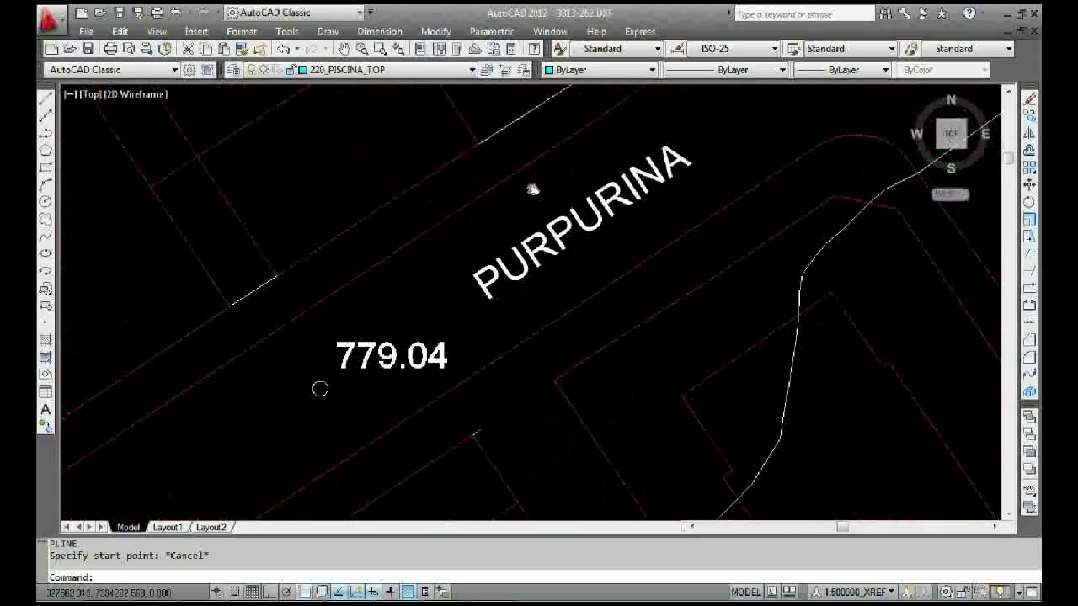
scroll(524, 219, "down", 2)
scroll(524, 219, "down", 2)
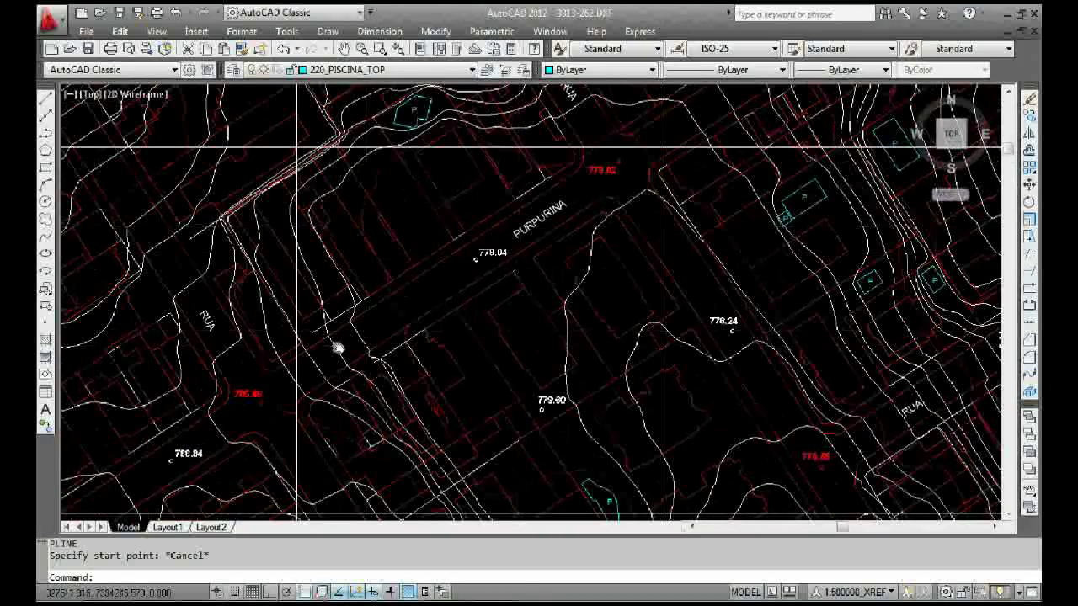
middle_click_drag(337, 348, 454, 293)
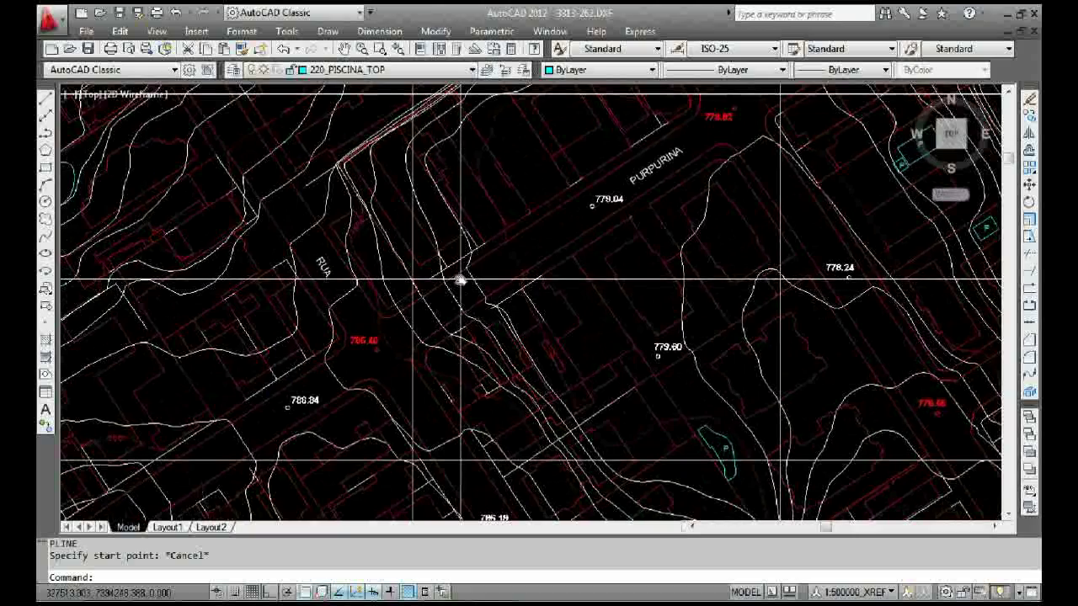
scroll(460, 279, "down", 3)
scroll(243, 416, "up", 5)
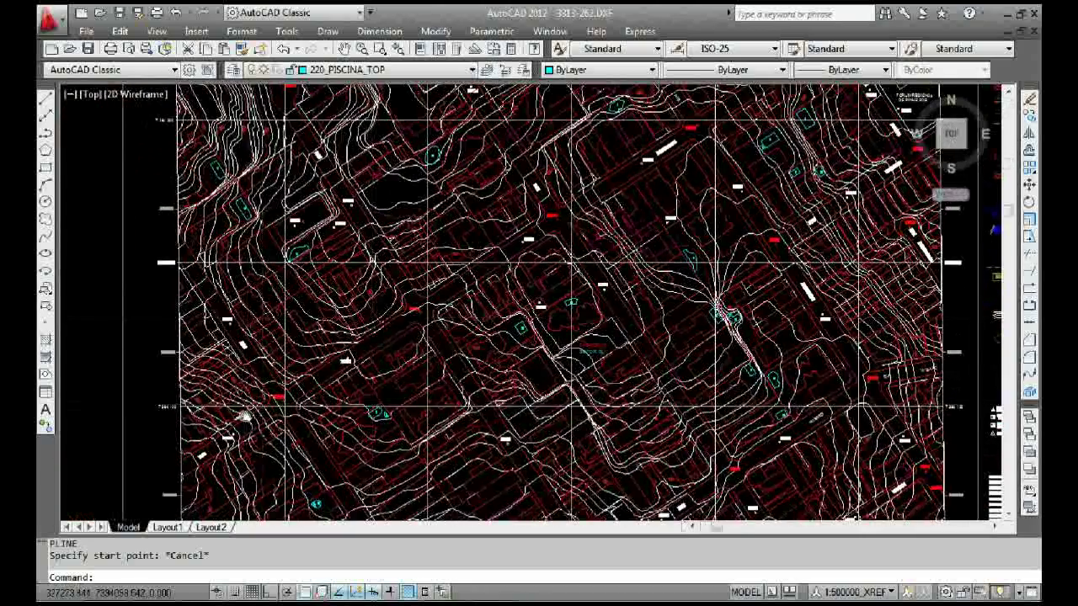
Step: Draw a straight polyline across the contours from the map's west side along Purpurina street to its northeastern part, turning object snap off for the end point
type("pl")
key("Return")
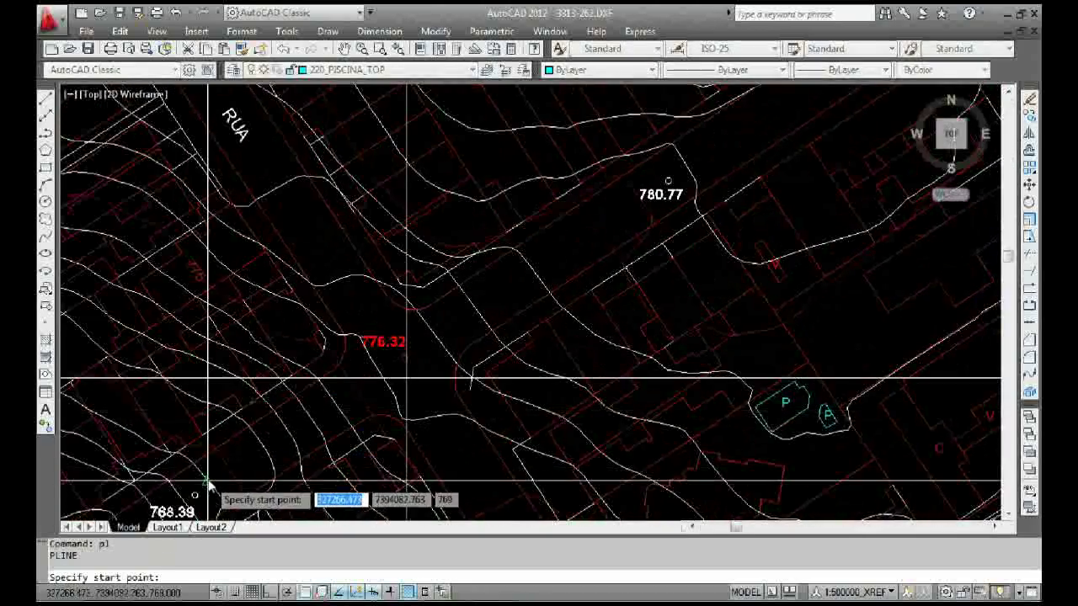
left_click(241, 405)
scroll(241, 405, "down", 3)
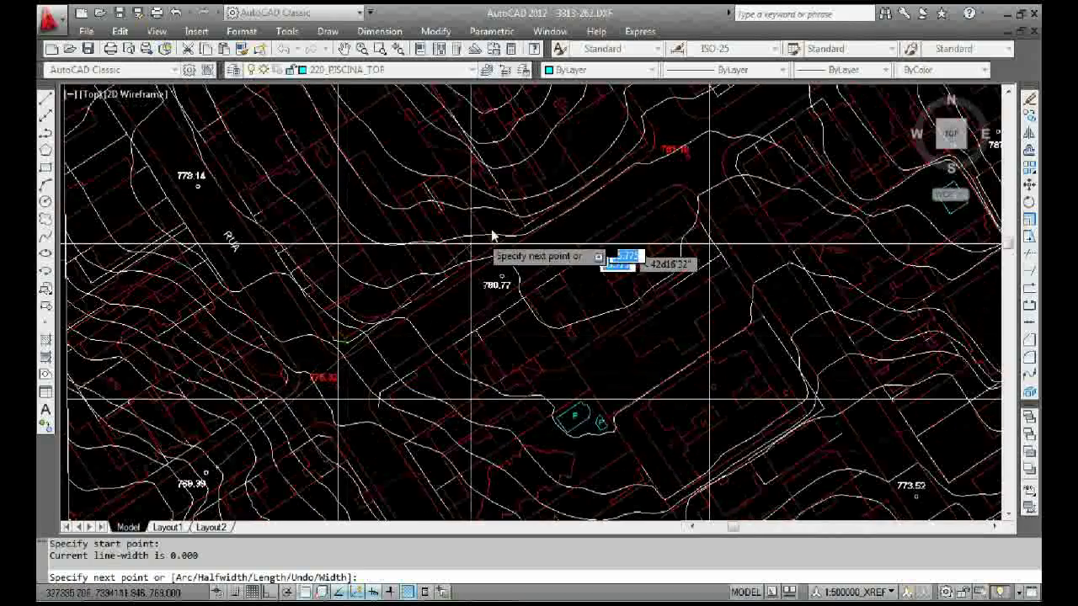
scroll(455, 278, "down", 3)
key("F3")
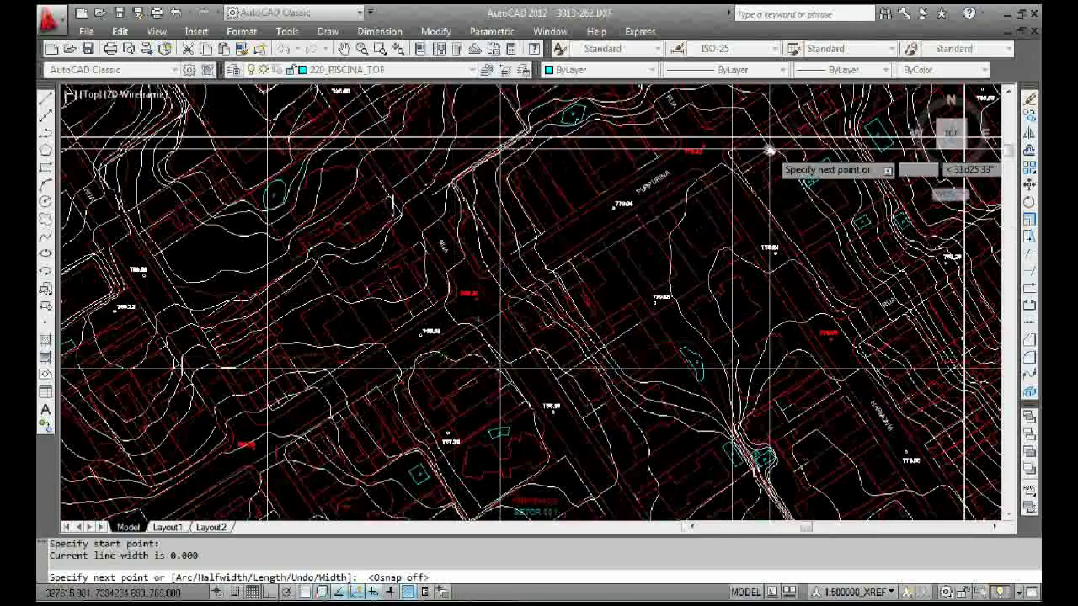
scroll(597, 315, "up", 2)
middle_click_drag(597, 315, 541, 354)
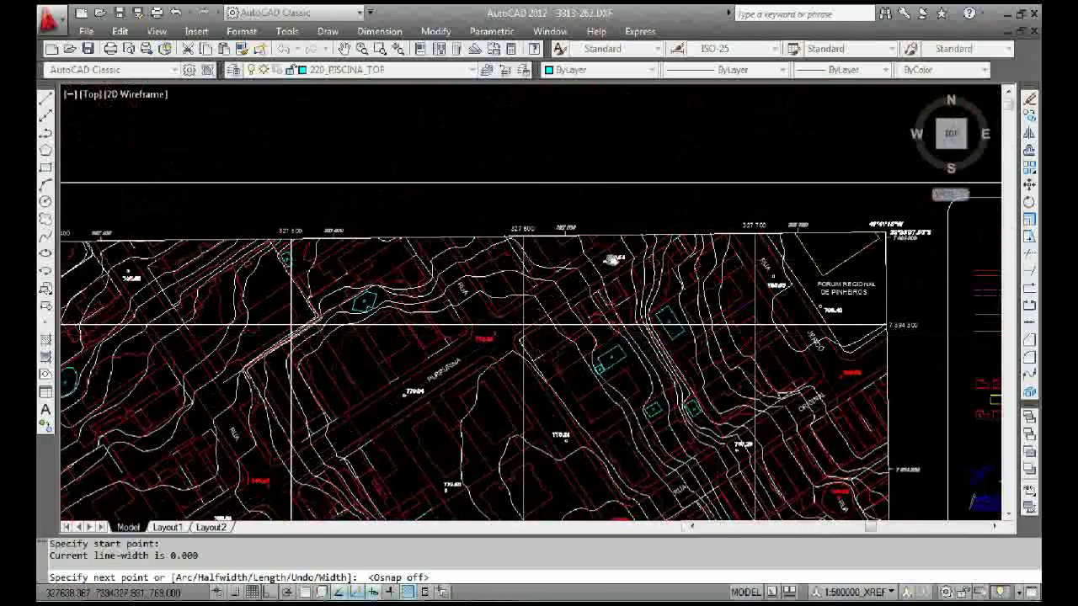
left_click(606, 261)
key("Escape")
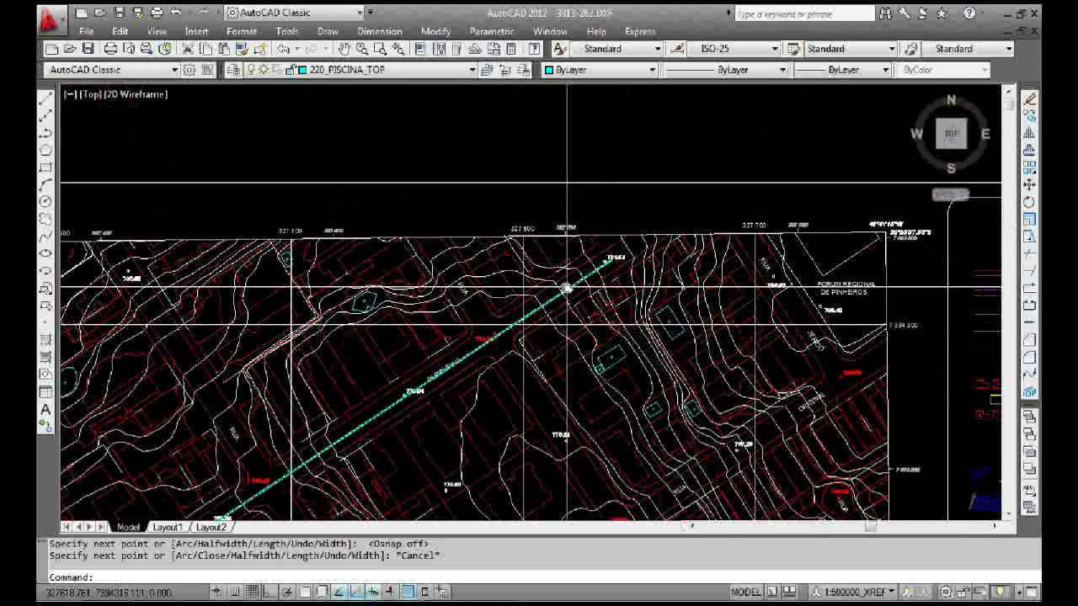
Step: Move the new diagonal polyline to layer 0
left_click(505, 320)
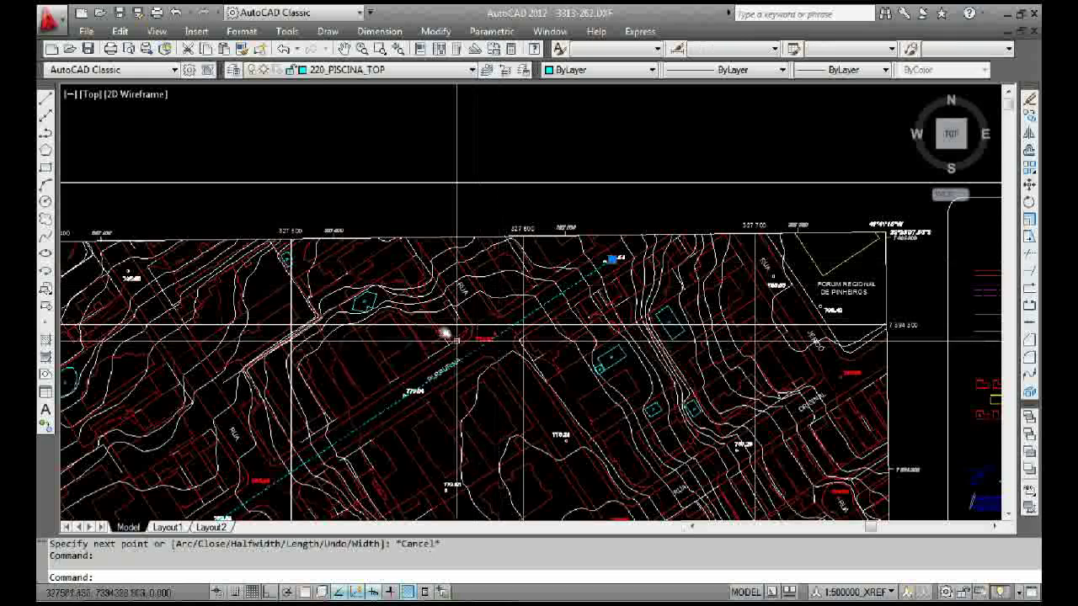
left_click(331, 70)
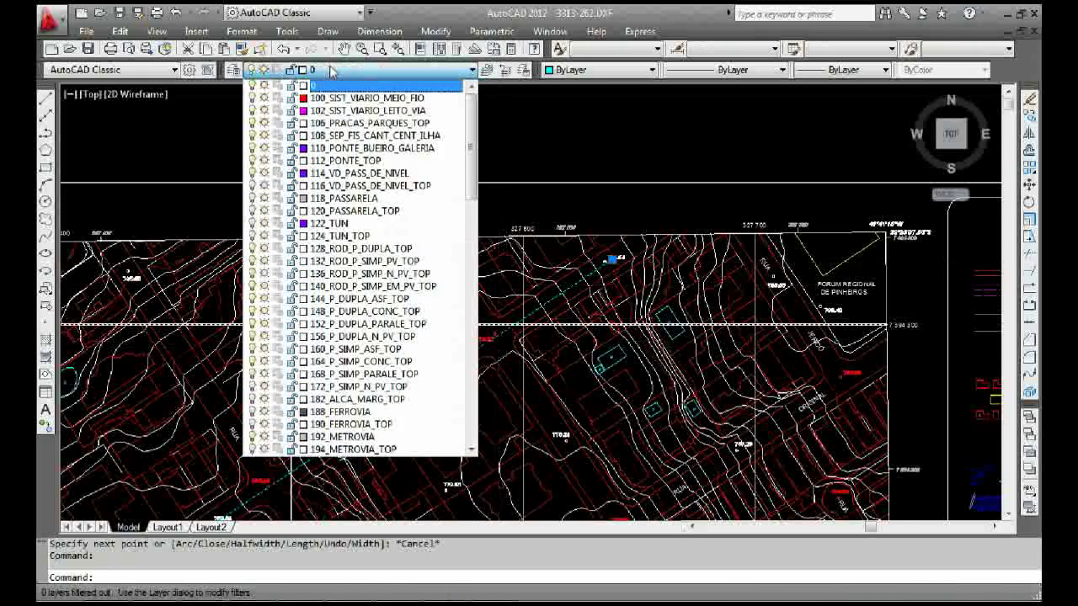
left_click(331, 79)
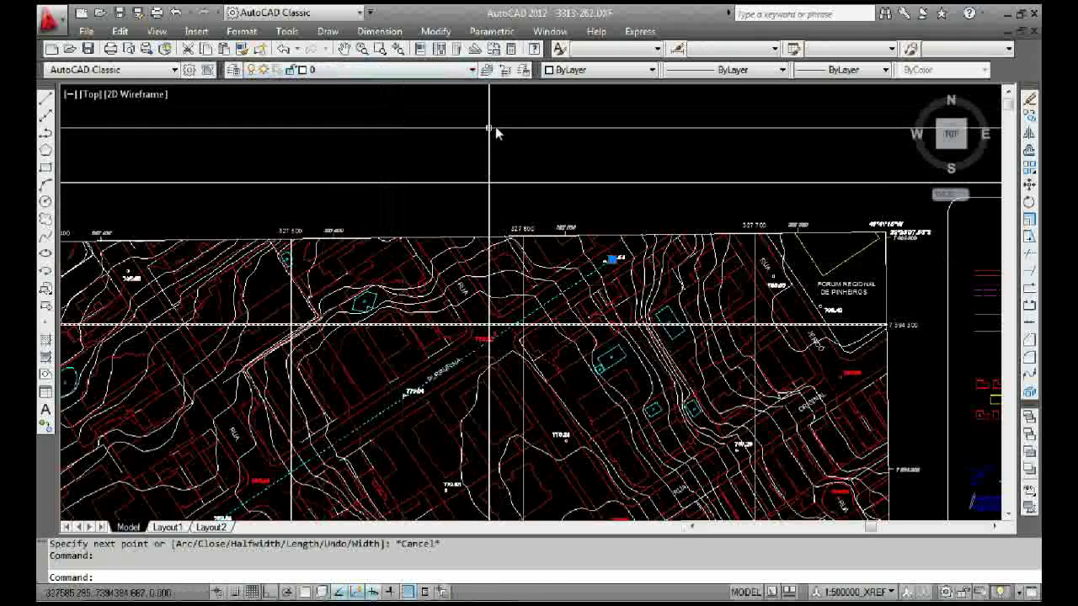
Step: Set the diagonal polyline's lineweight to 1.00 mm and turn on lineweight display in the drawing
left_click(710, 72)
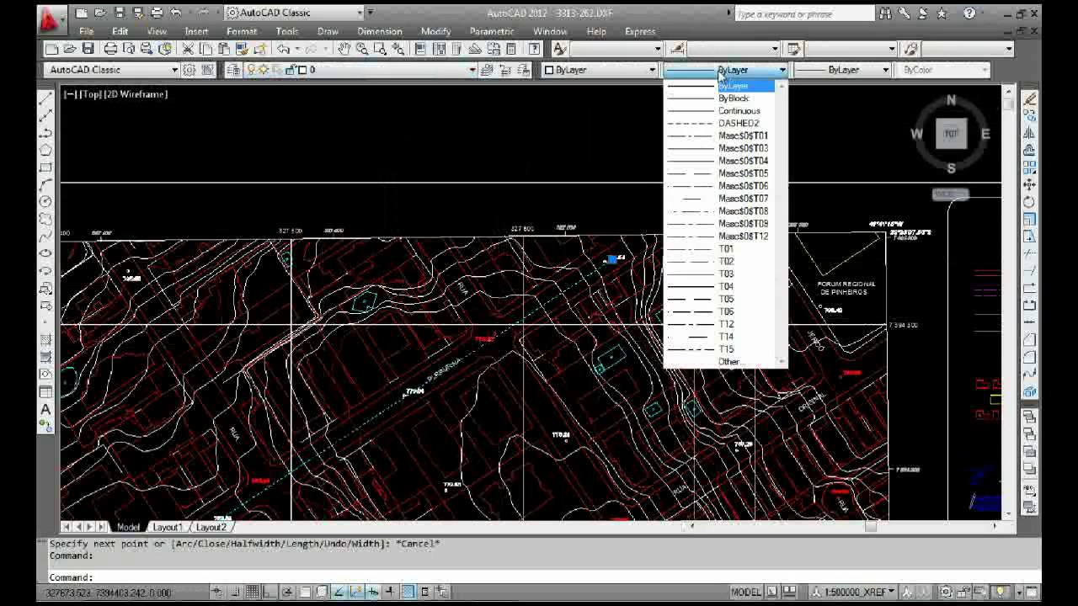
left_click(845, 71)
left_click(846, 72)
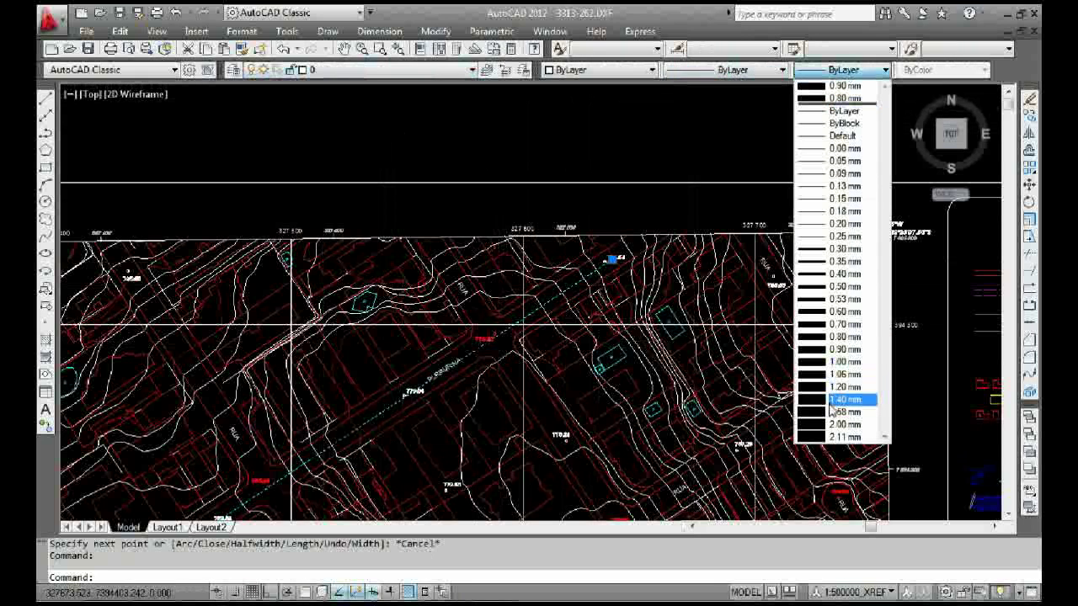
left_click(824, 363)
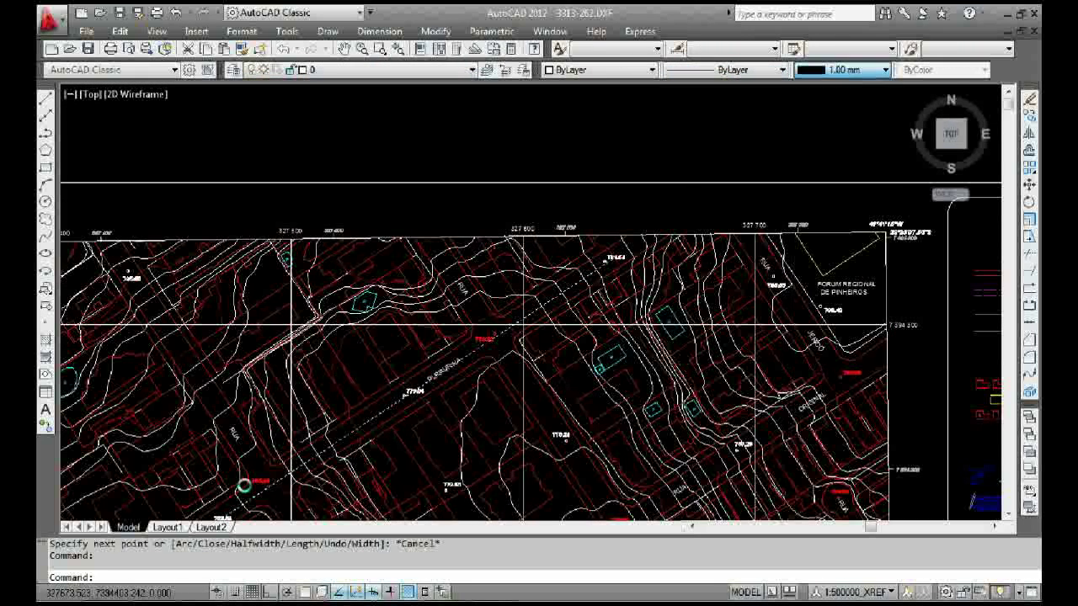
left_click(392, 592)
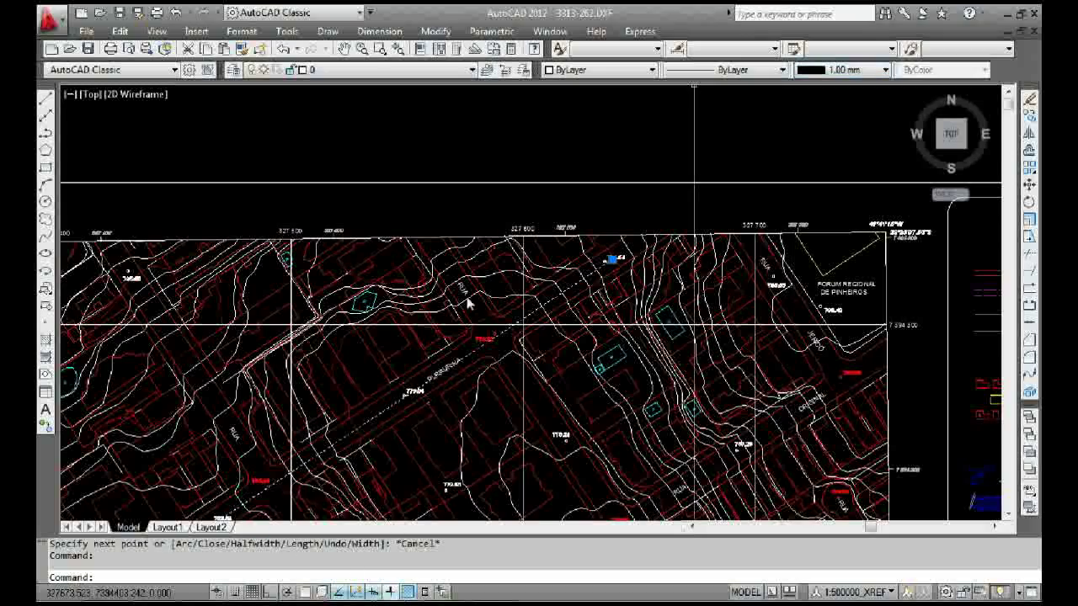
scroll(432, 362, "down", 5)
key("Escape")
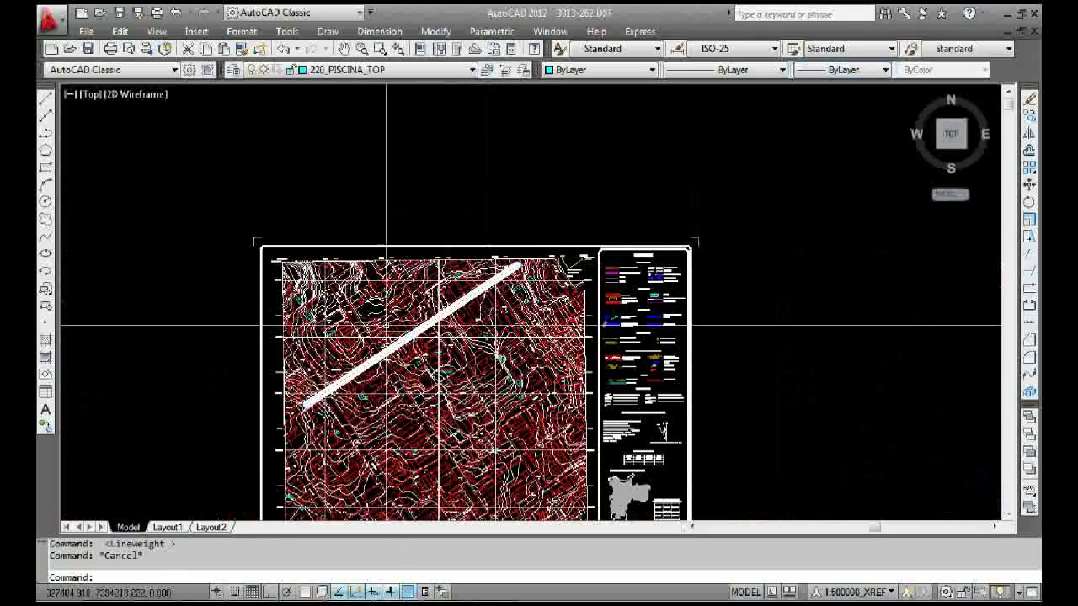
Step: Examine the thick diagonal section line along its length, from its southwestern end to the whole map sheet
scroll(432, 362, "up", 5)
scroll(342, 346, "up", 2)
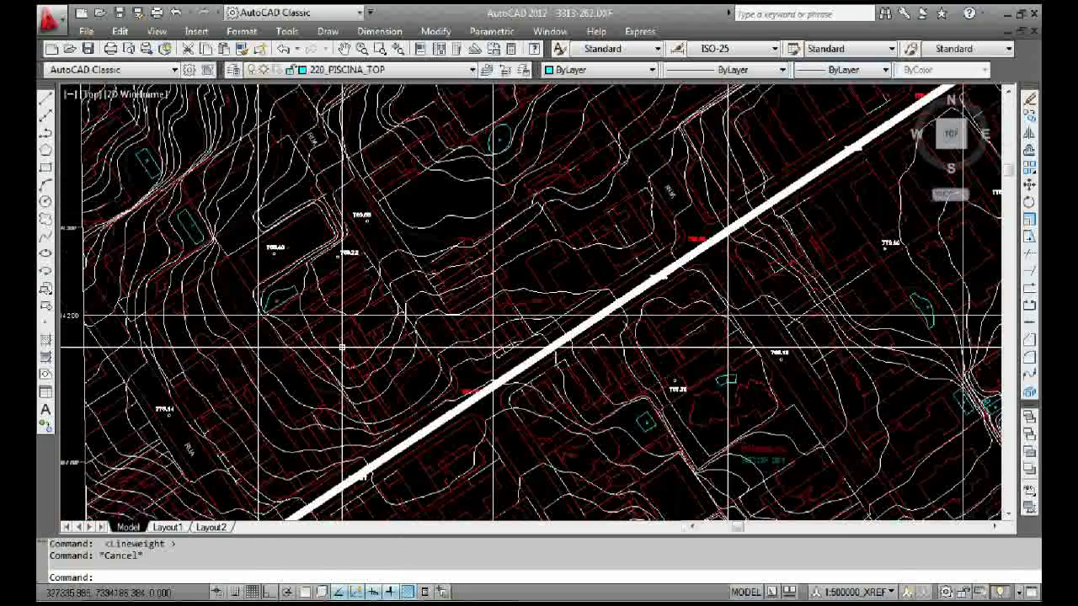
scroll(210, 501, "up", 7)
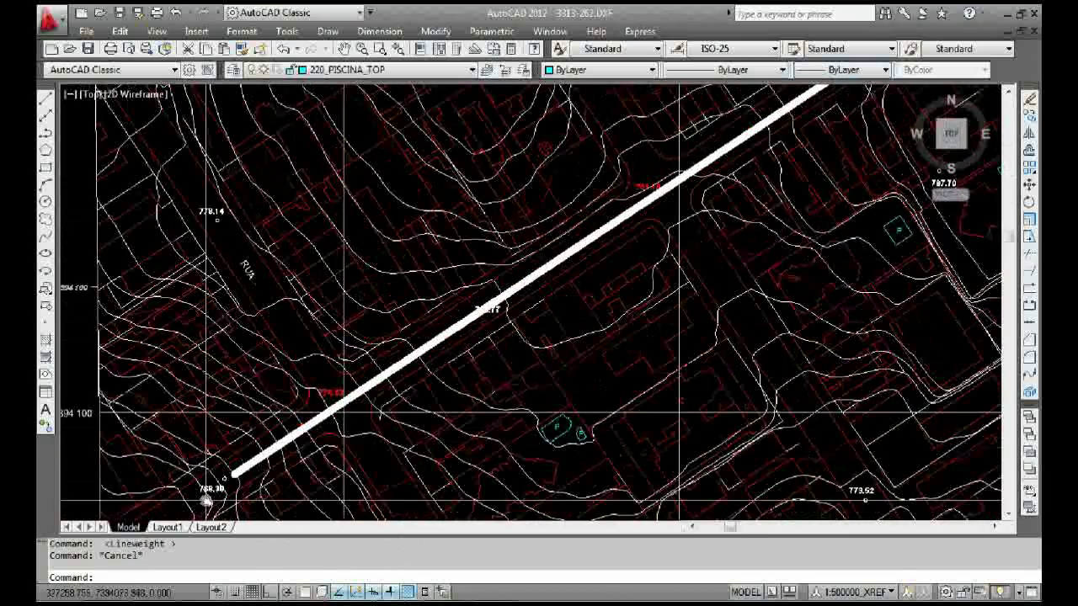
scroll(228, 436, "down", 8)
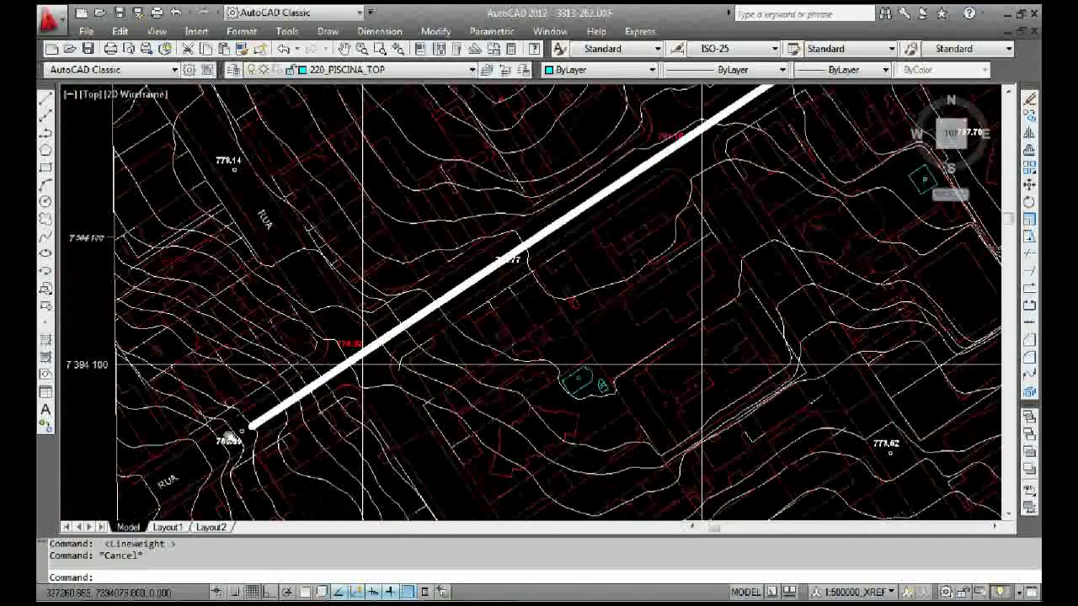
scroll(389, 337, "down", 5)
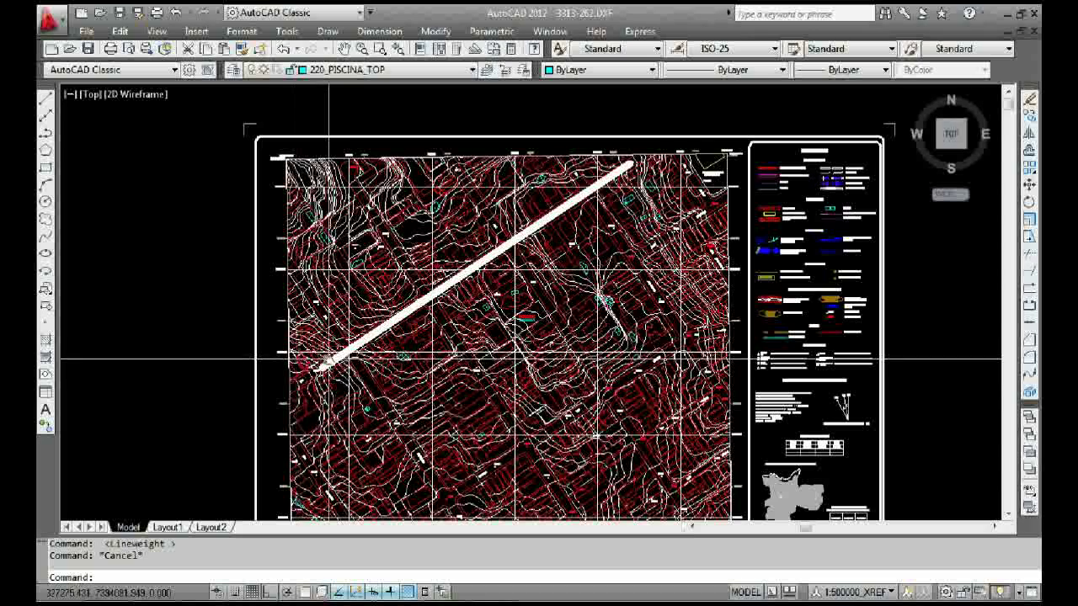
scroll(307, 362, "up", 2)
scroll(331, 358, "down", 3)
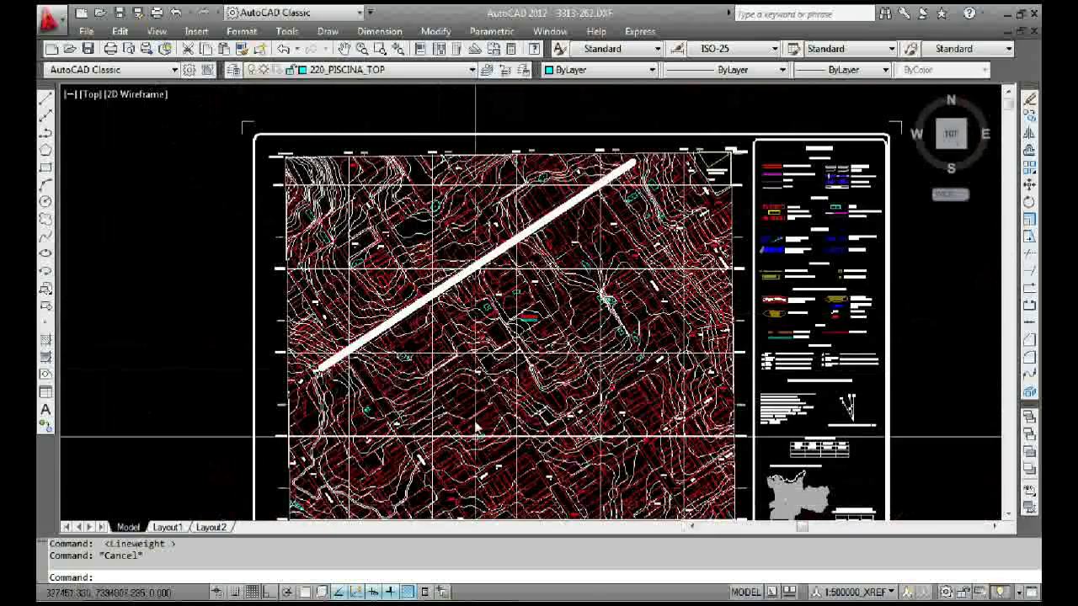
middle_click_drag(463, 396, 452, 340)
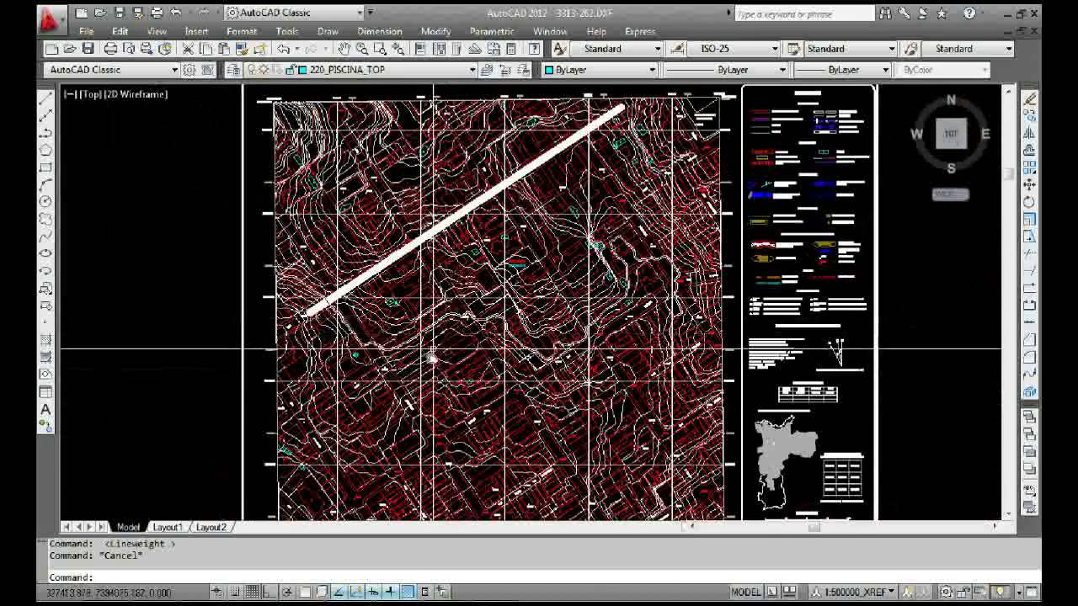
middle_click_drag(441, 202, 438, 265)
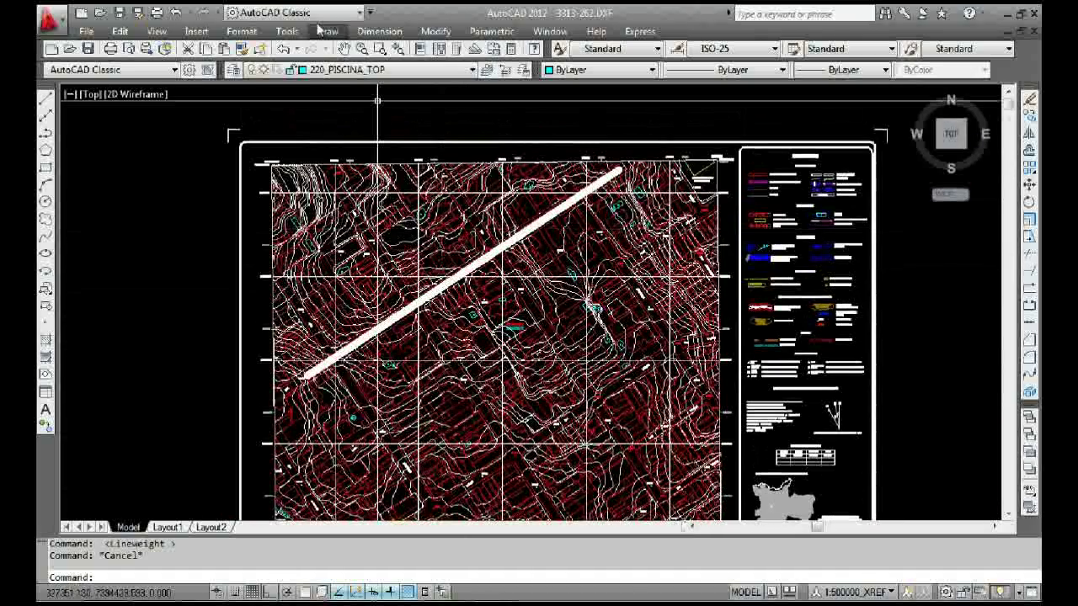
Step: Load the AutoLISP application QuickProfile.LSP from the Downloads folder and dismiss its start message
left_click(287, 31)
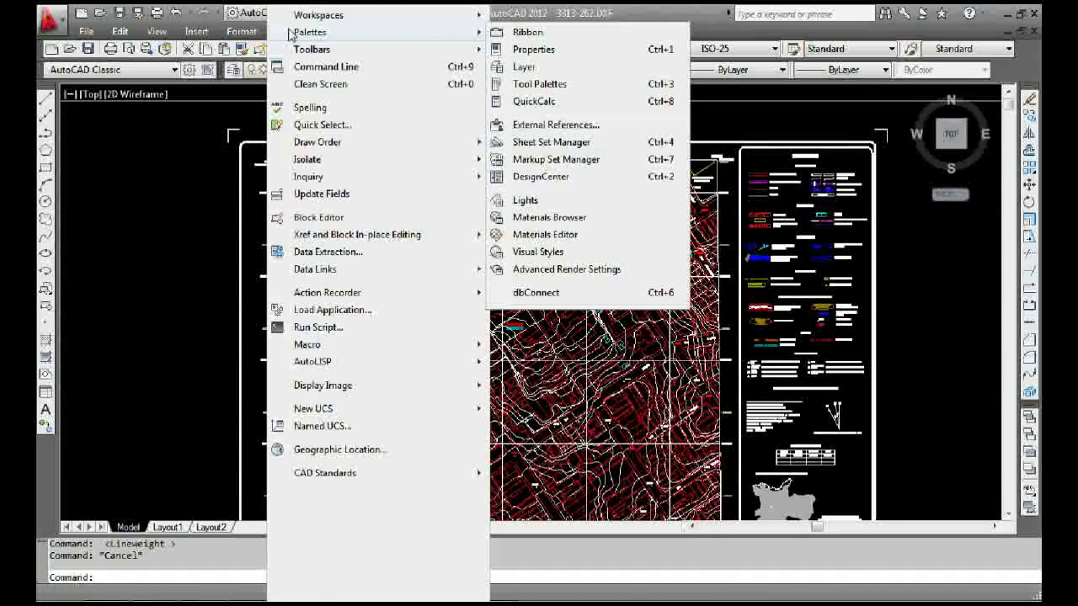
mouse_move(326, 368)
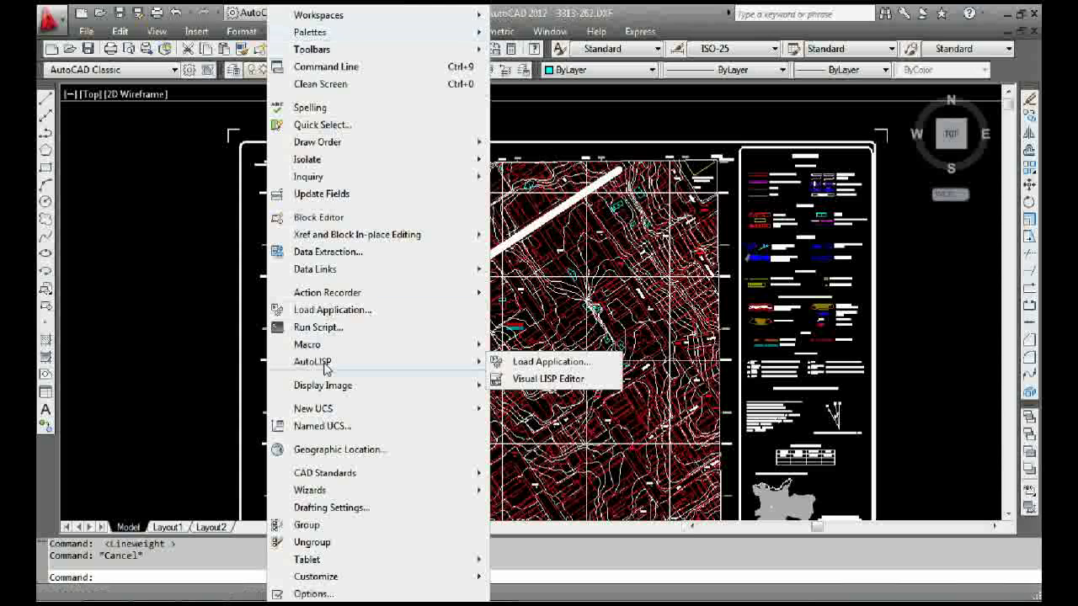
left_click(537, 371)
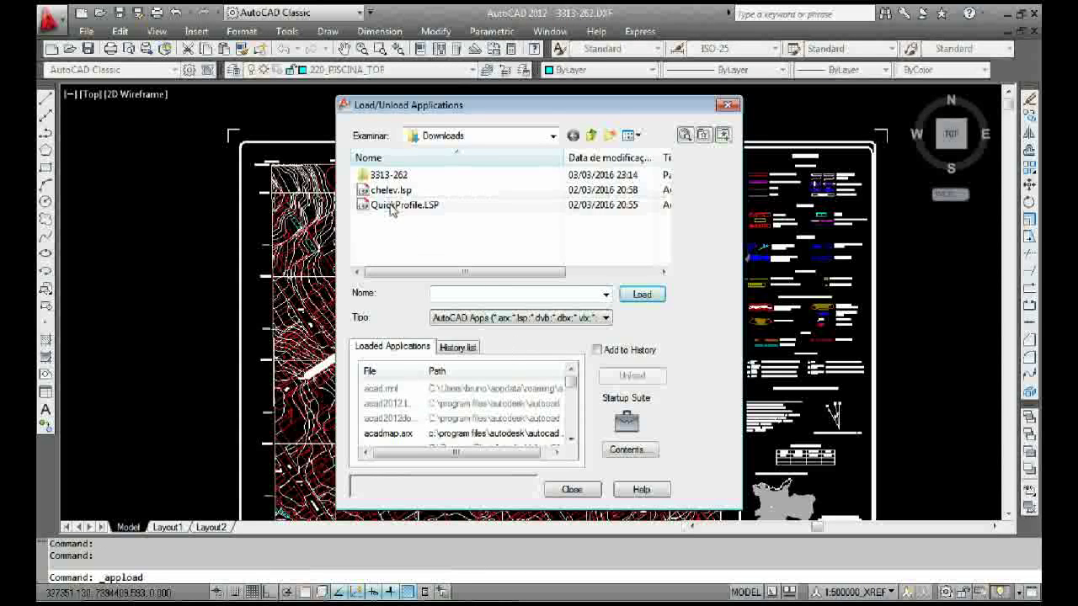
left_click(393, 207)
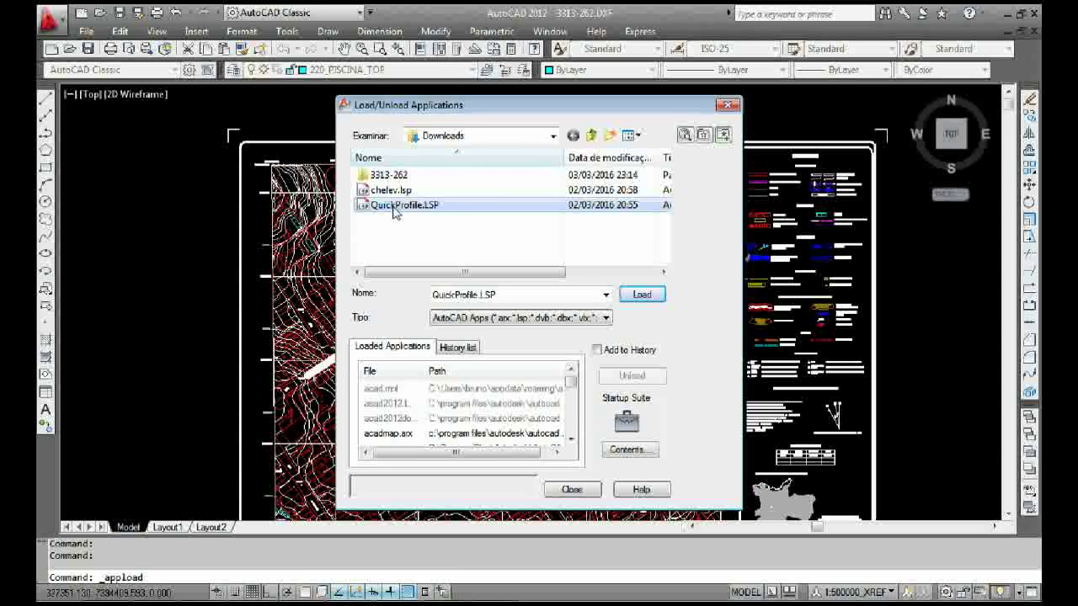
left_click(645, 303)
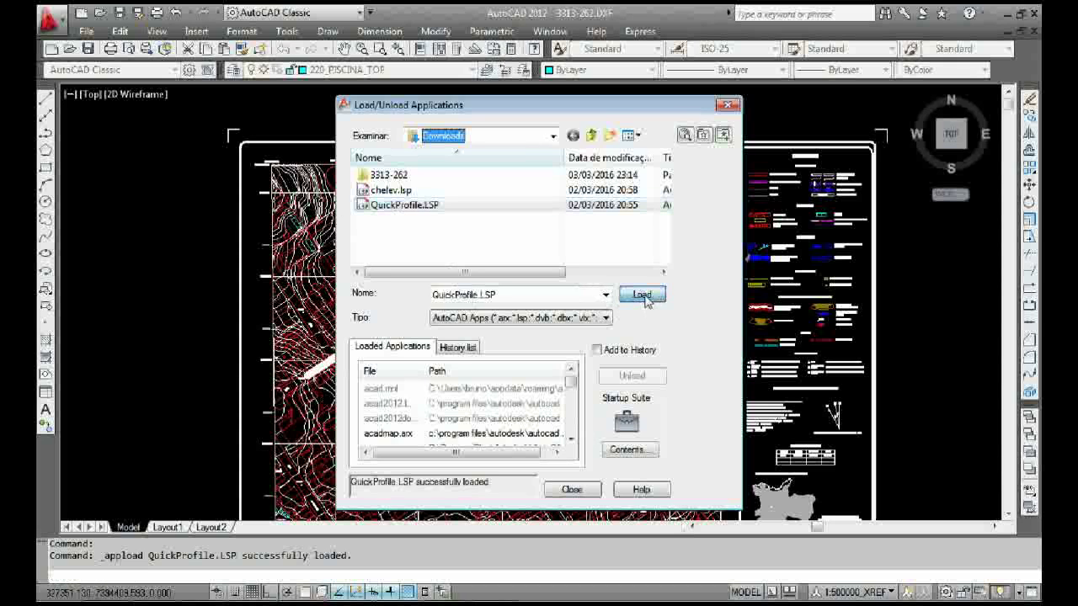
left_click(572, 490)
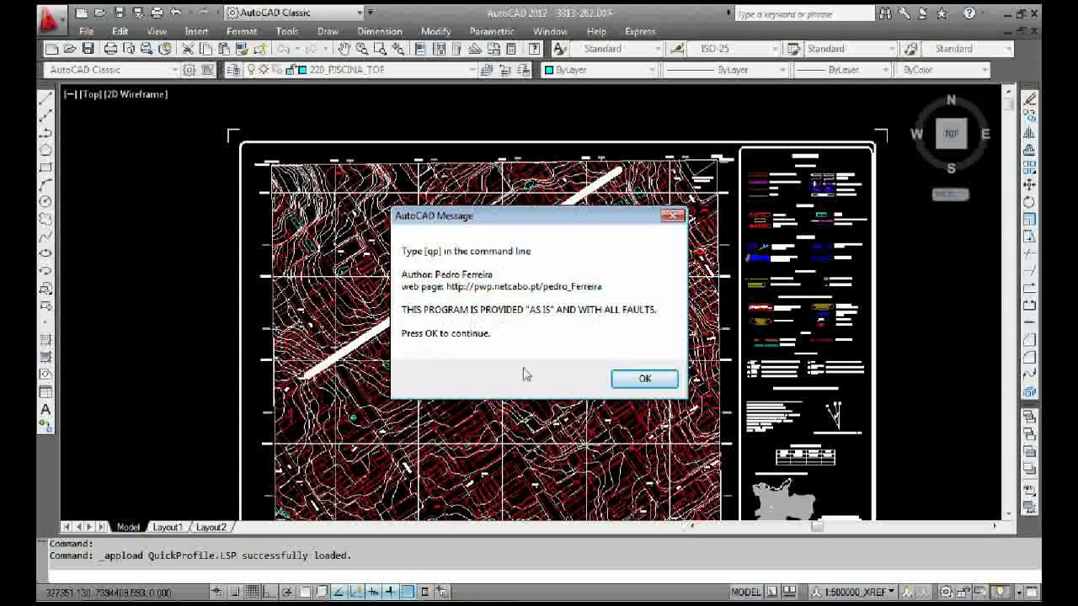
left_click(658, 380)
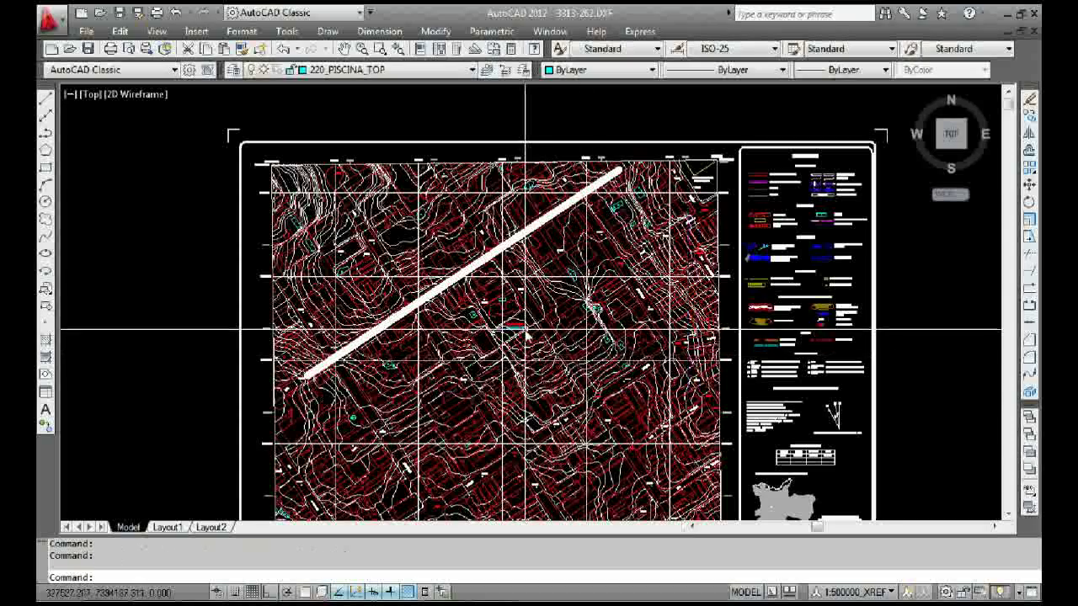
scroll(367, 246, "up", 5)
scroll(367, 247, "up", 2)
scroll(410, 277, "down", 8)
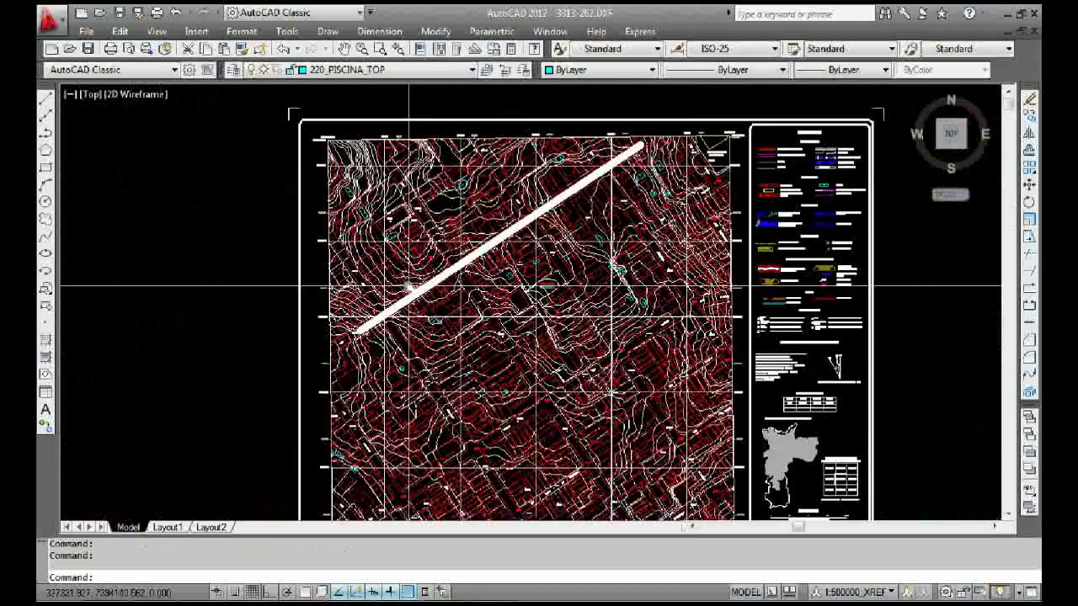
scroll(406, 320, "up", 8)
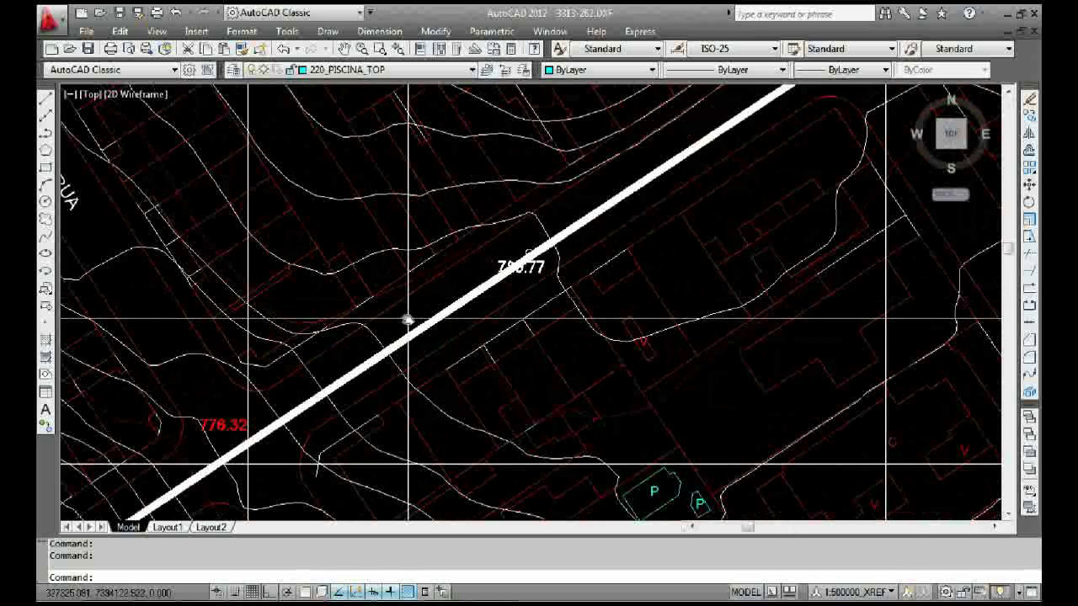
type("QP")
key("Escape")
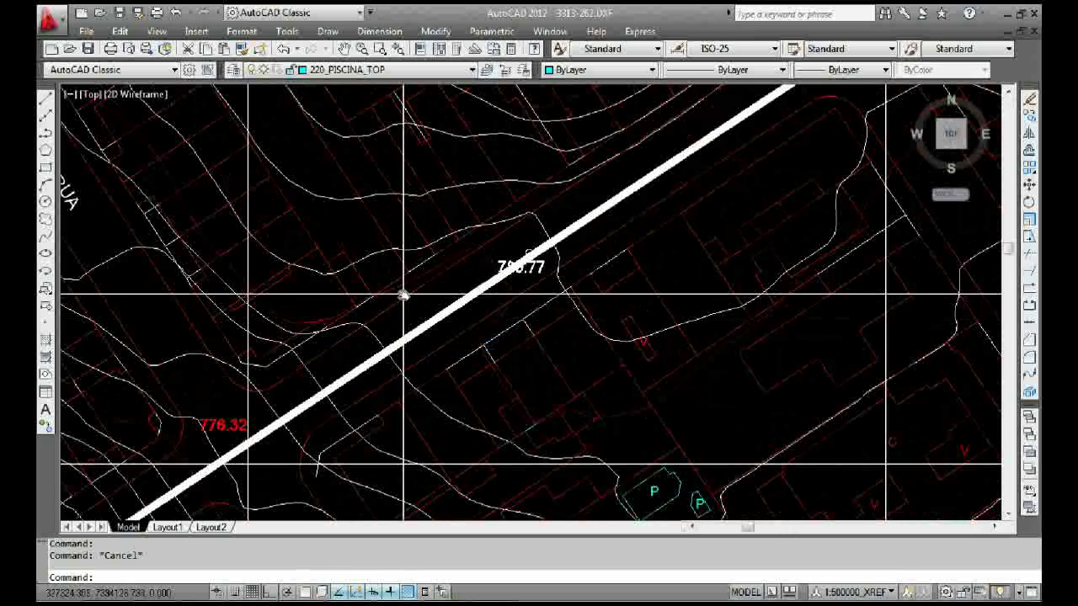
Step: Check the layer and course of the contour crossing the section line just southwest of the 780.77 spot height
scroll(399, 296, "down", 4)
scroll(257, 353, "up", 7)
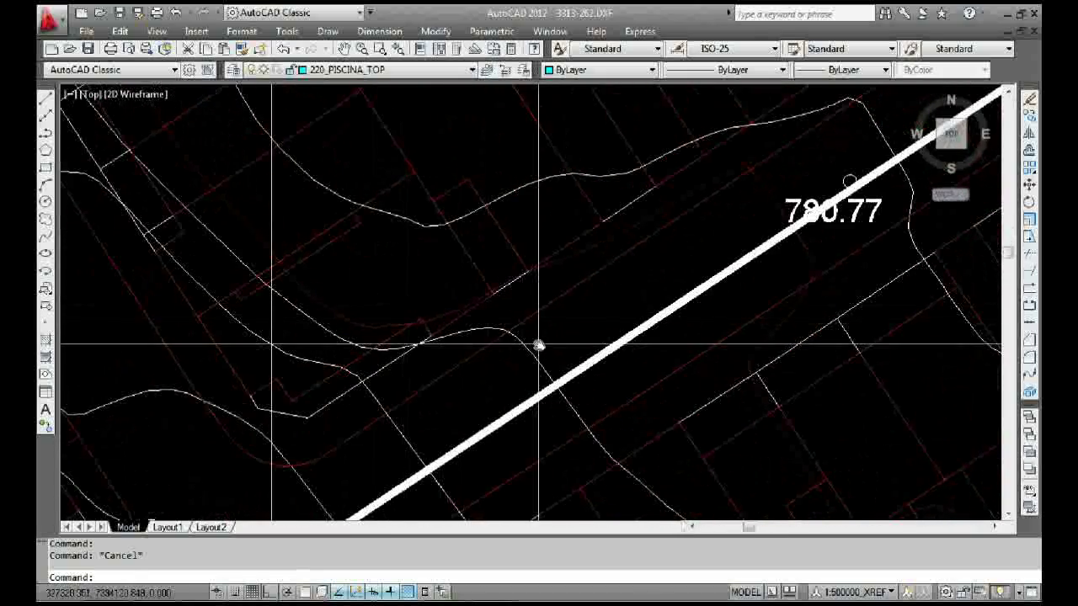
left_click(543, 346)
left_click(486, 310)
scroll(485, 310, "down", 5)
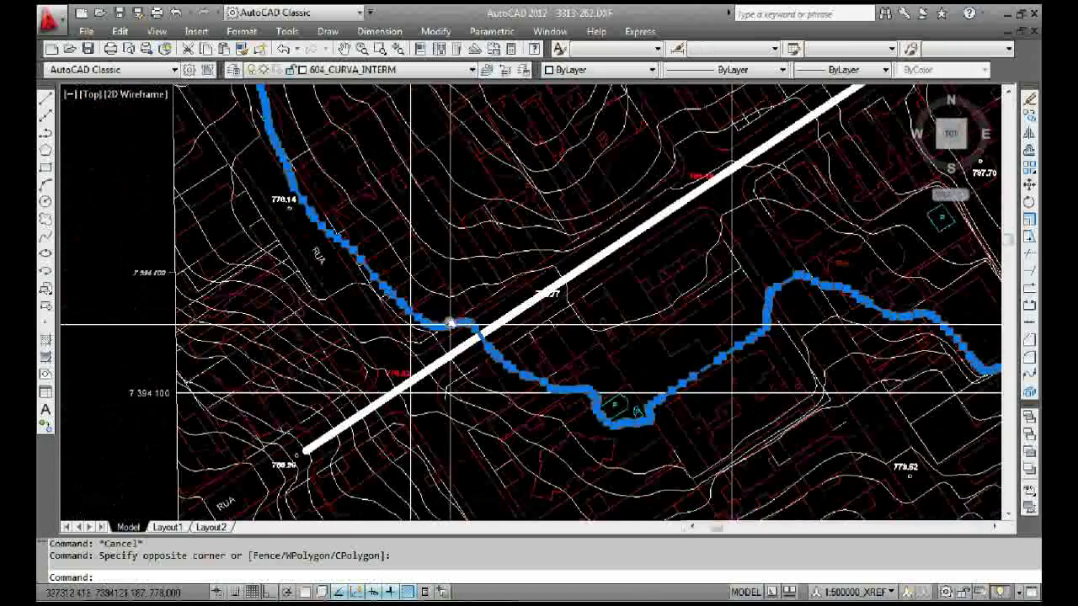
scroll(450, 322, "up", 5)
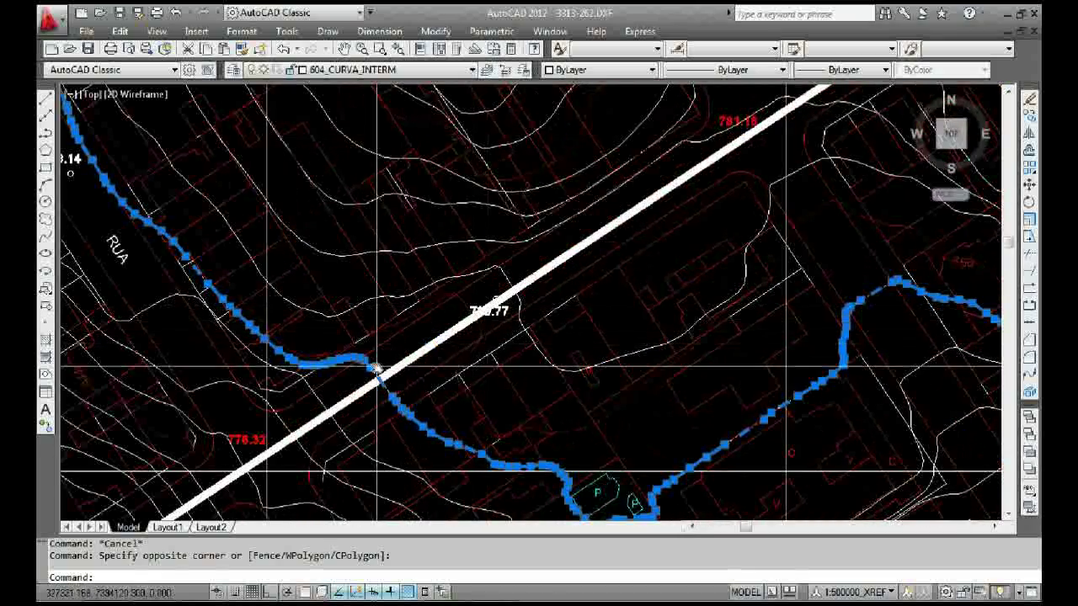
scroll(376, 368, "up", 5)
key("Escape")
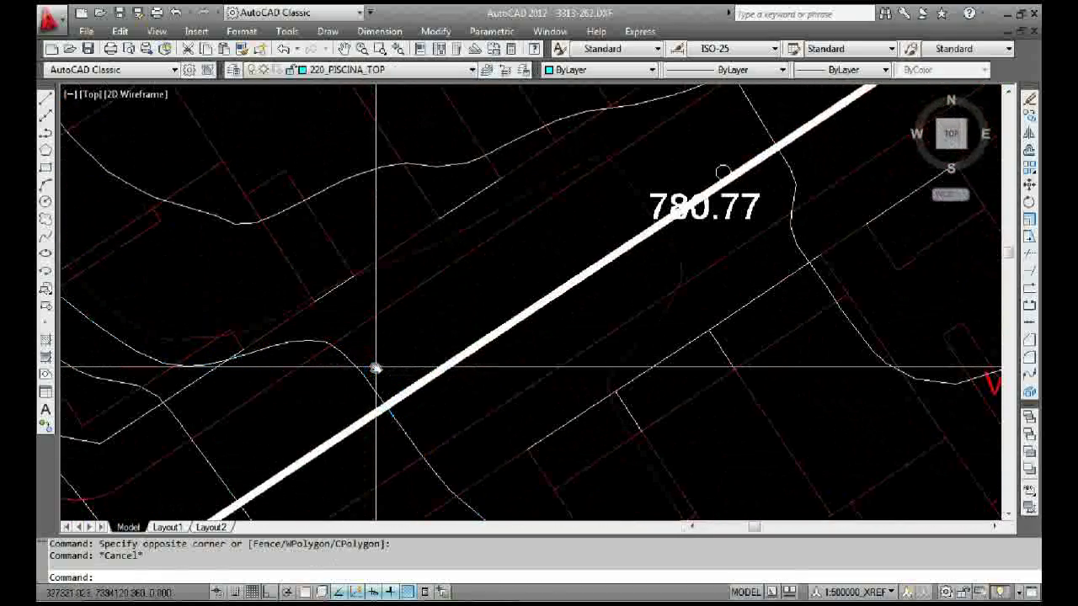
Step: Check which layer holds the contour northwest of the section line near the 781.18 spot height
scroll(376, 363, "down", 4)
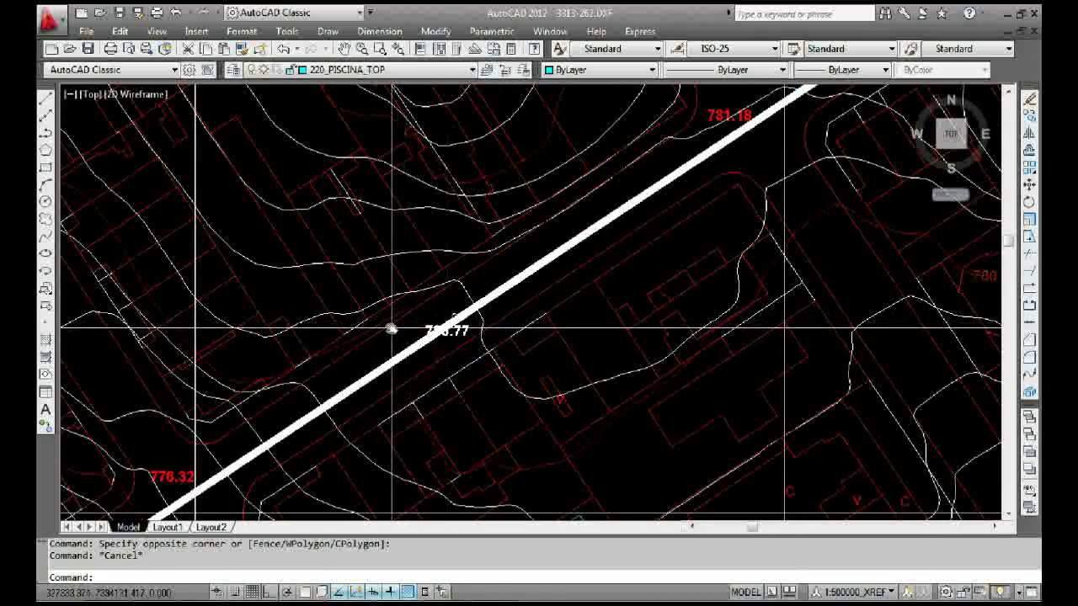
scroll(392, 328, "up", 2)
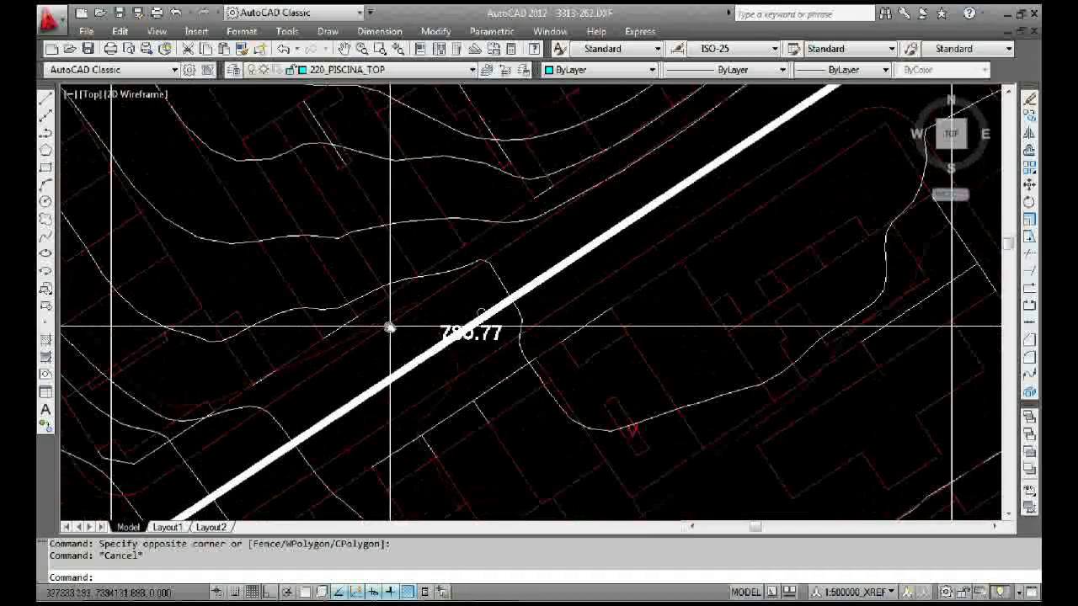
key("Escape")
scroll(408, 329, "up", 2)
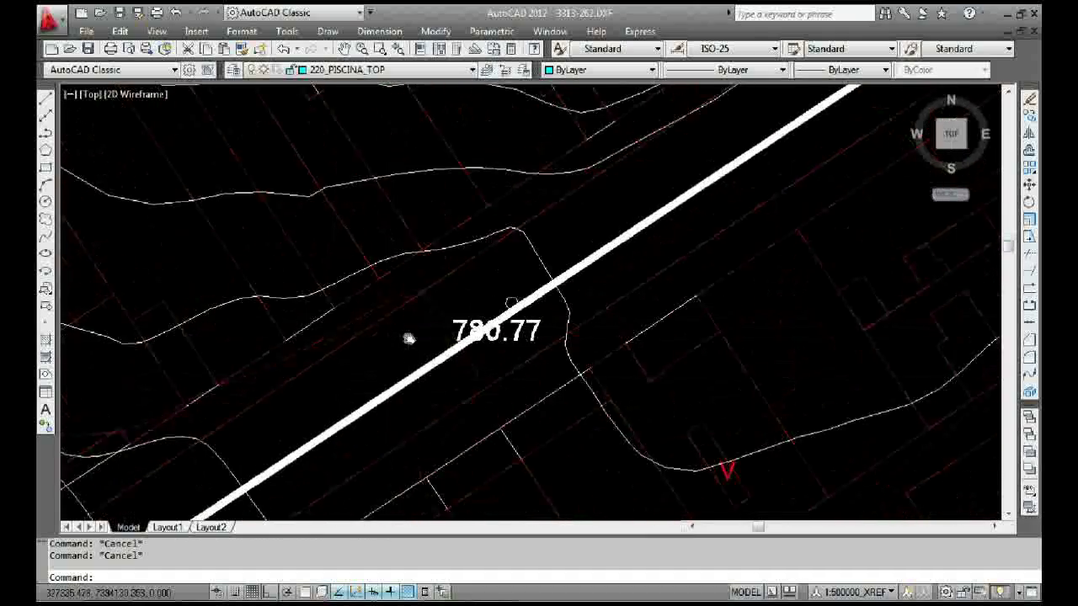
scroll(278, 373, "down", 5)
scroll(357, 294, "up", 6)
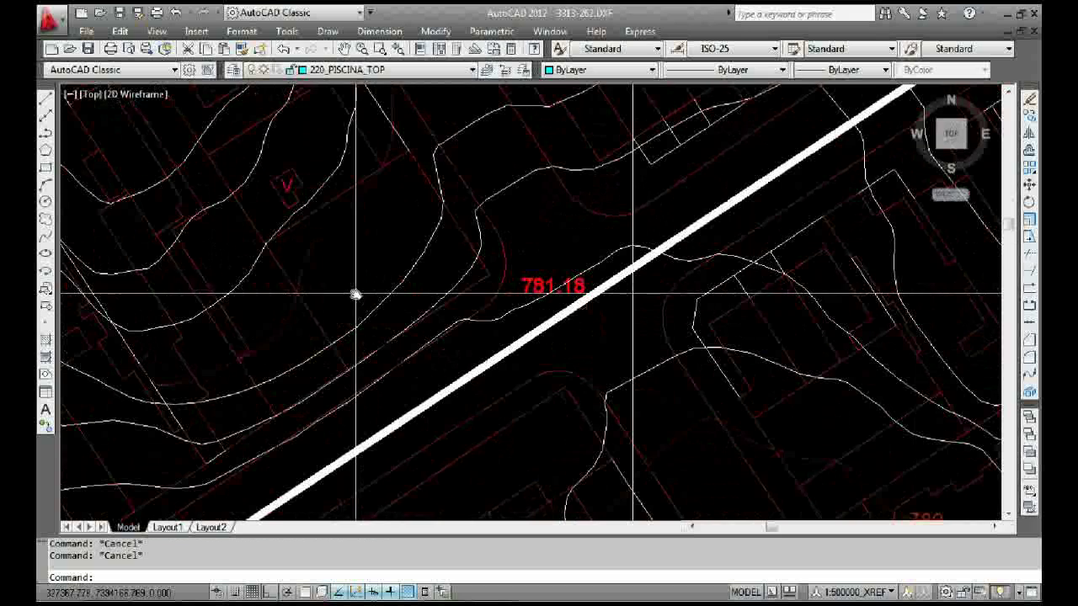
left_click(408, 281)
scroll(362, 277, "up", 3)
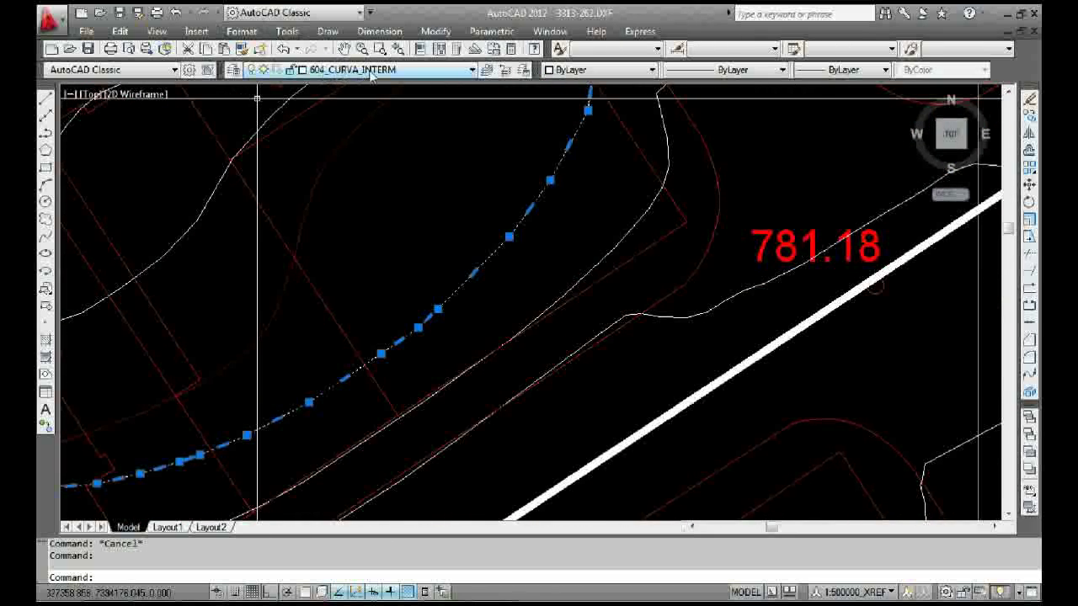
scroll(459, 225, "down", 3)
key("Escape")
Step: Check the layer and course of the neighbouring contour farther northwest of the section line, then clear the selection
left_click(385, 251)
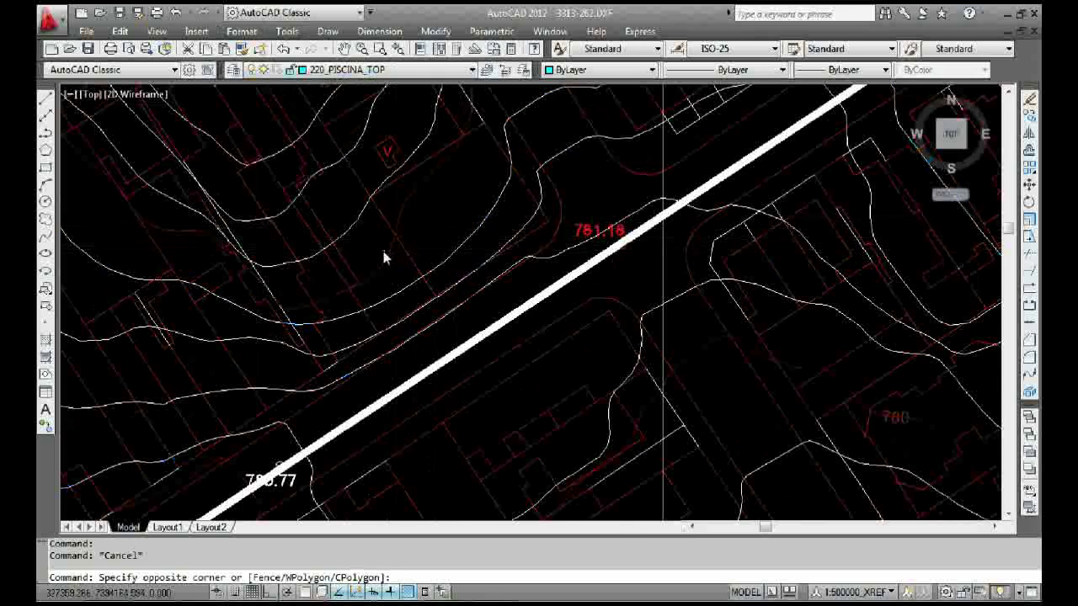
scroll(385, 255, "up", 5)
key("Escape")
left_click(392, 272)
left_click(370, 287)
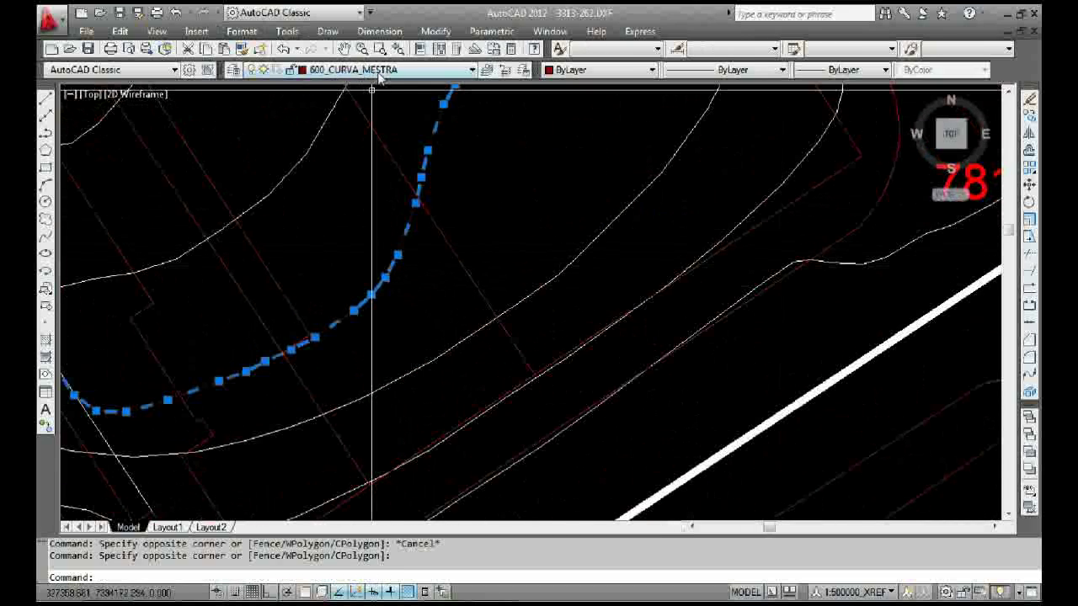
scroll(373, 225, "down", 3)
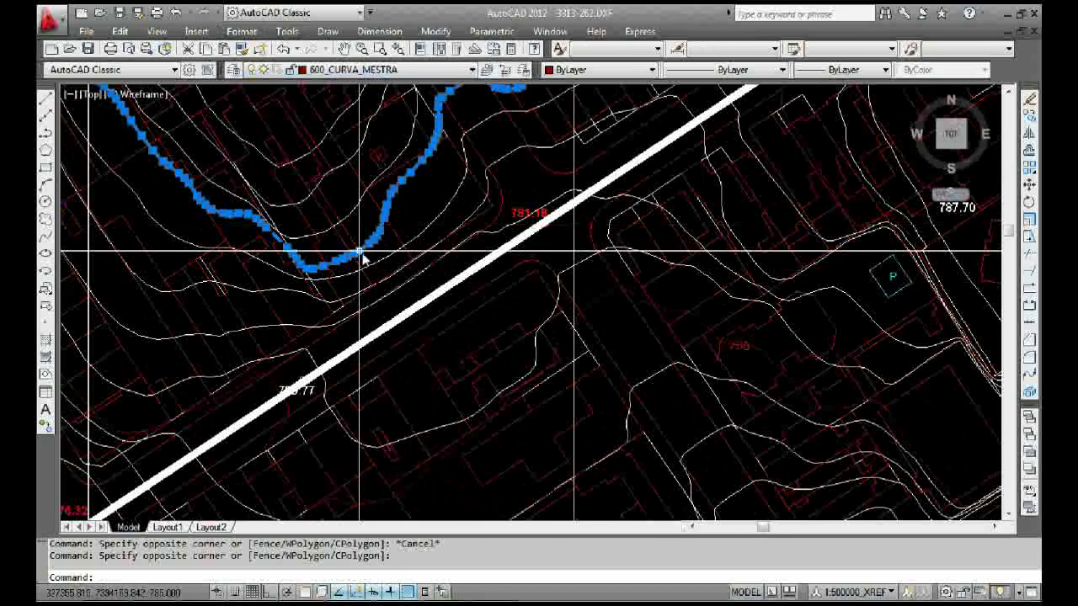
middle_click_drag(362, 246, 457, 305)
key("Escape")
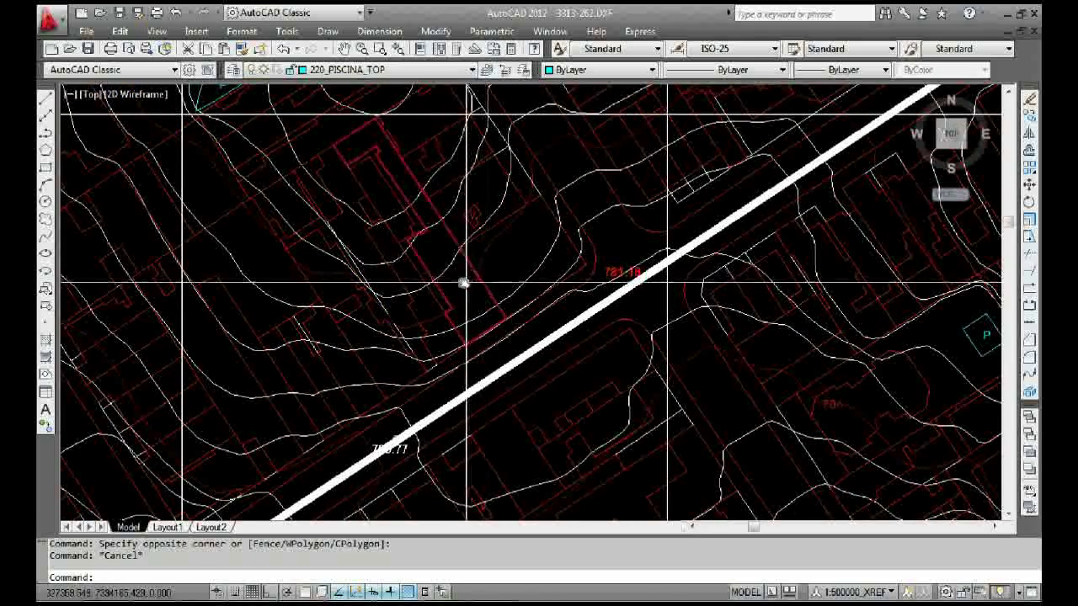
middle_click_drag(463, 282, 452, 250)
key("Escape")
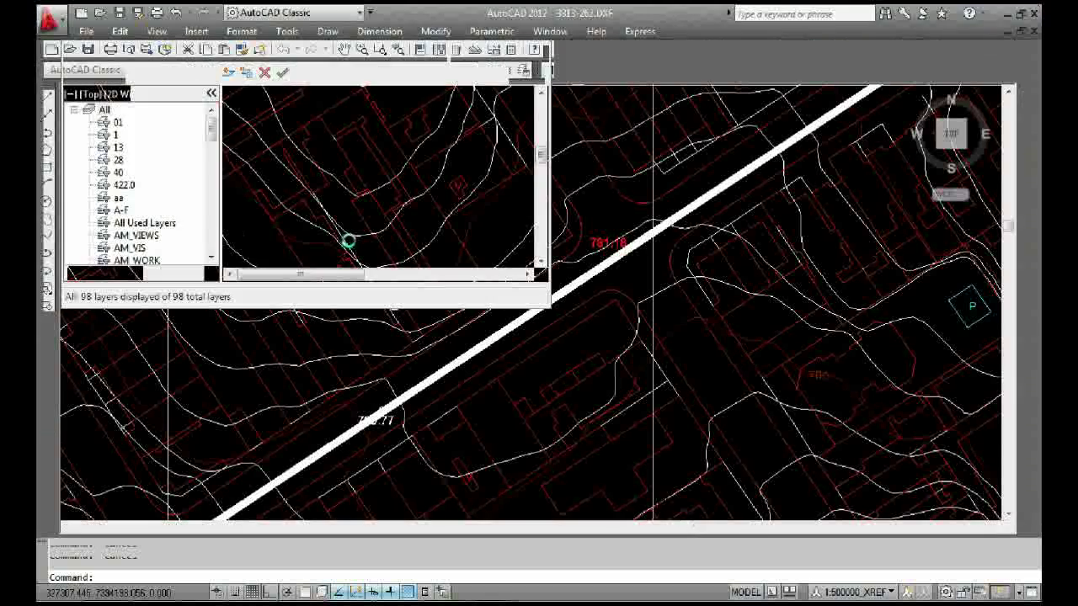
Step: Create a new layer named CURVAS_NIVEL and set its colour to 30
left_click(104, 110)
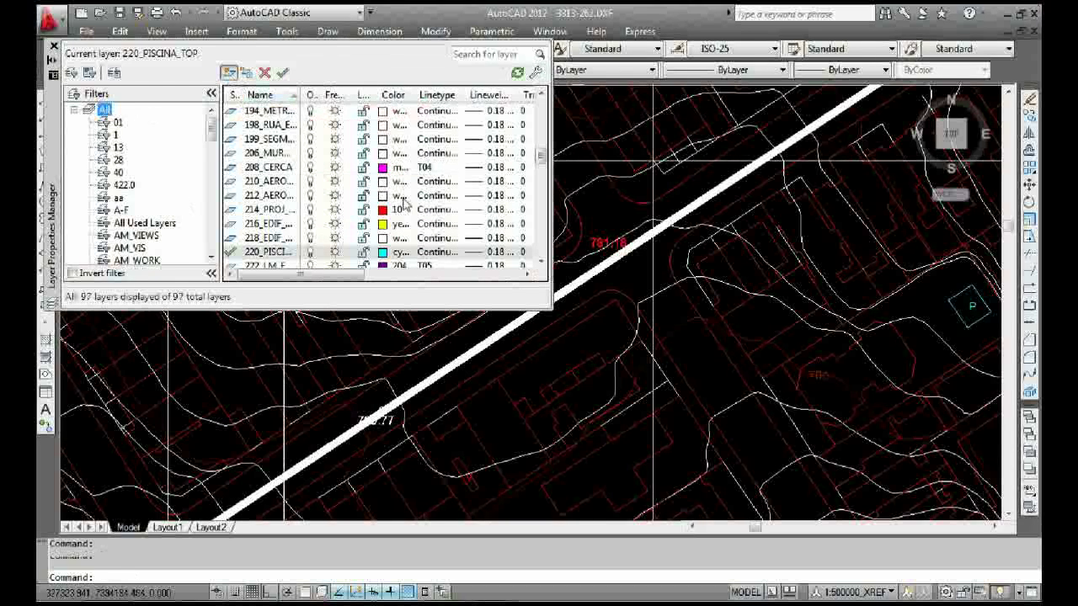
key("alt+n")
type("u")
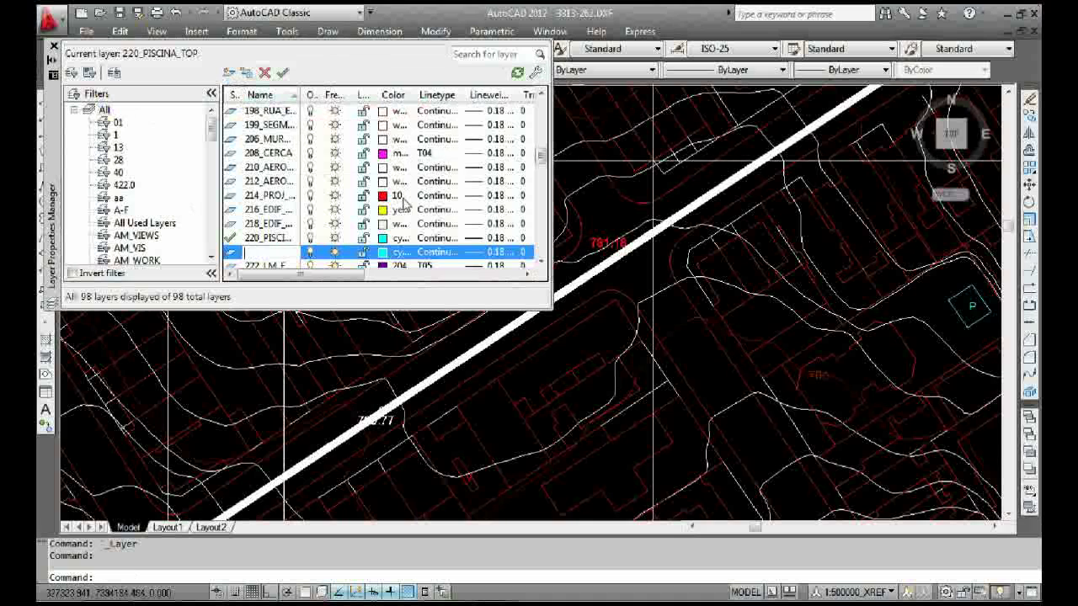
type("URVAS_NV")
type("IVEL")
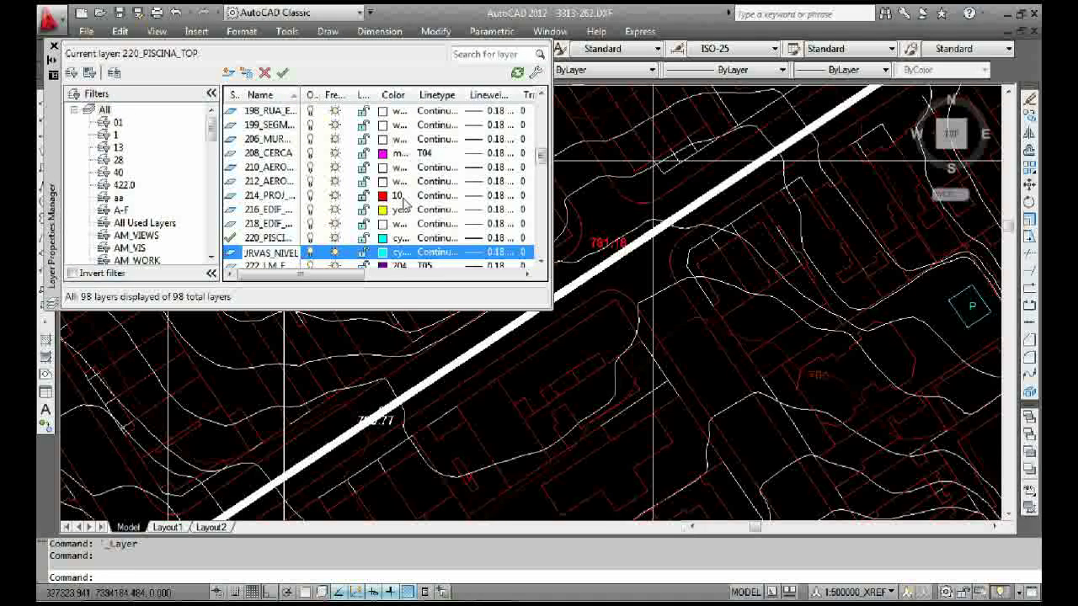
left_click(381, 254)
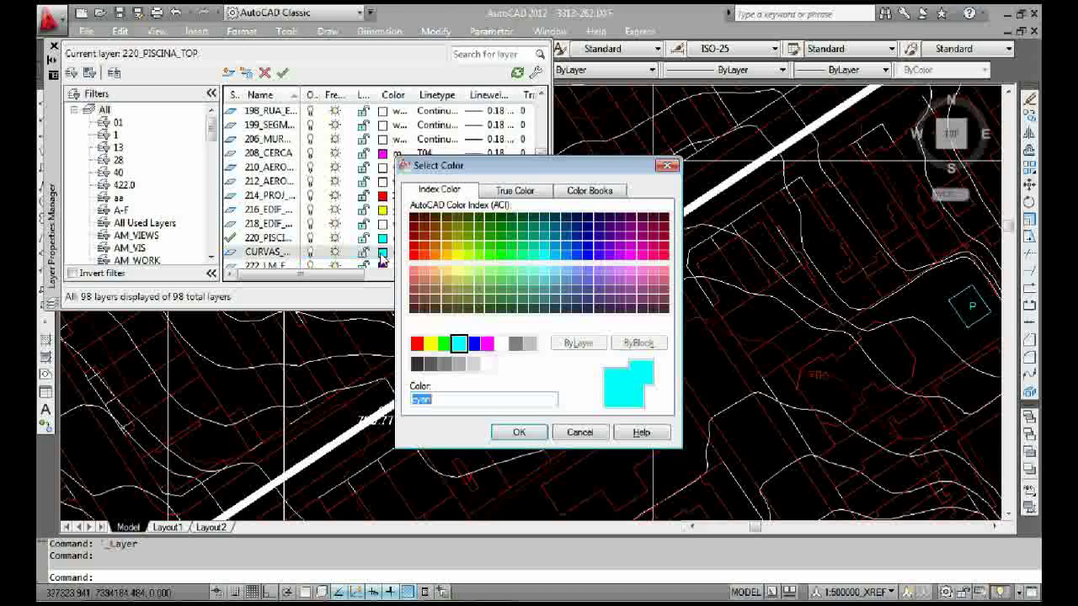
type("30")
key("Return")
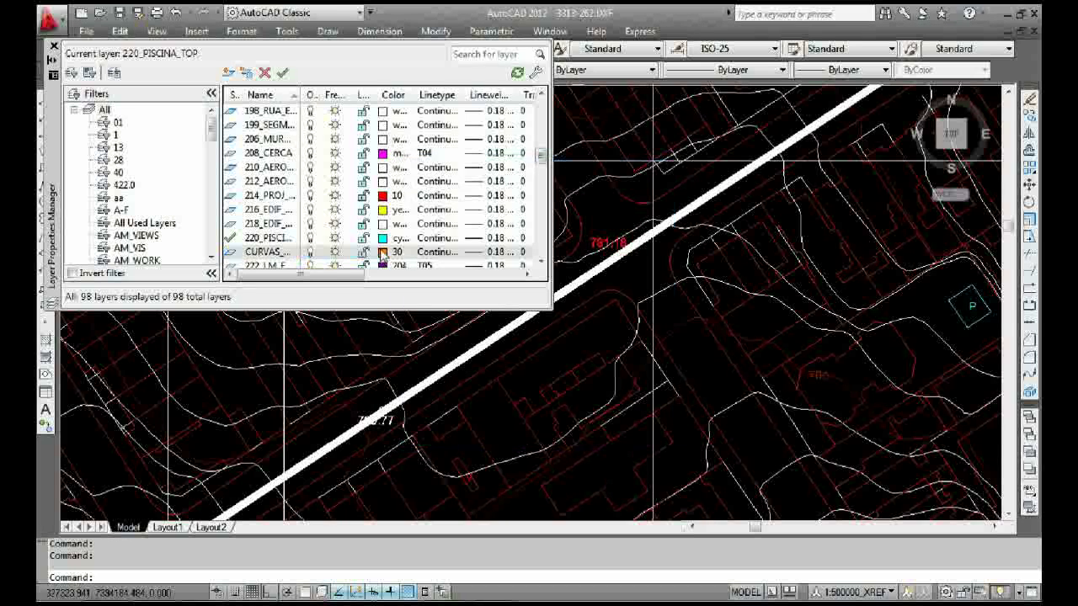
left_click(54, 47)
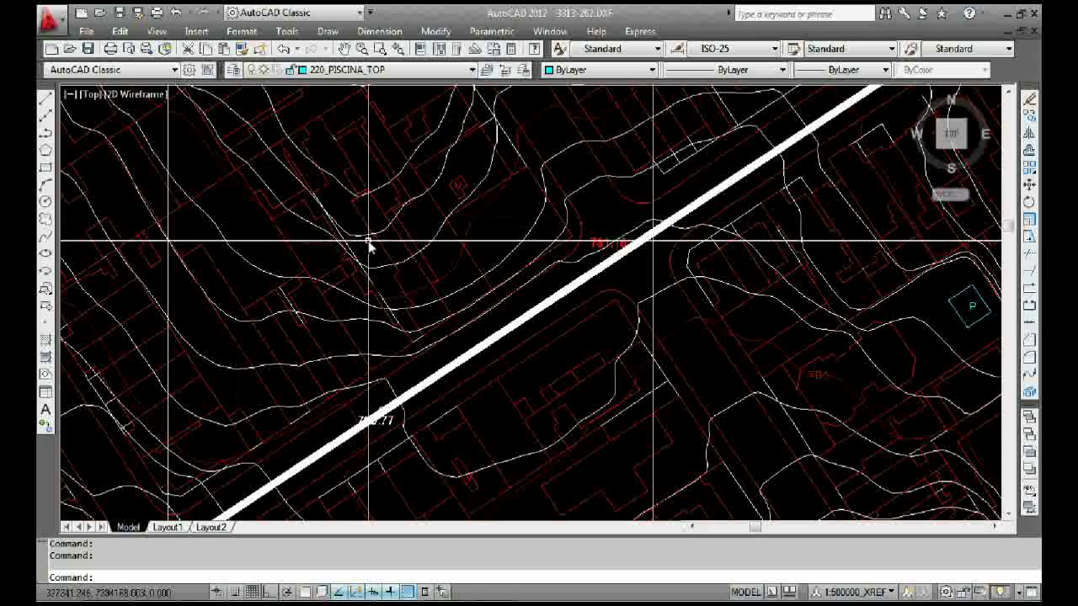
Step: Use Quick Select on the entire drawing to select every object whose layer equals 604_CURVA_INTERM
middle_click_drag(368, 244, 363, 276)
scroll(450, 291, "up", 5)
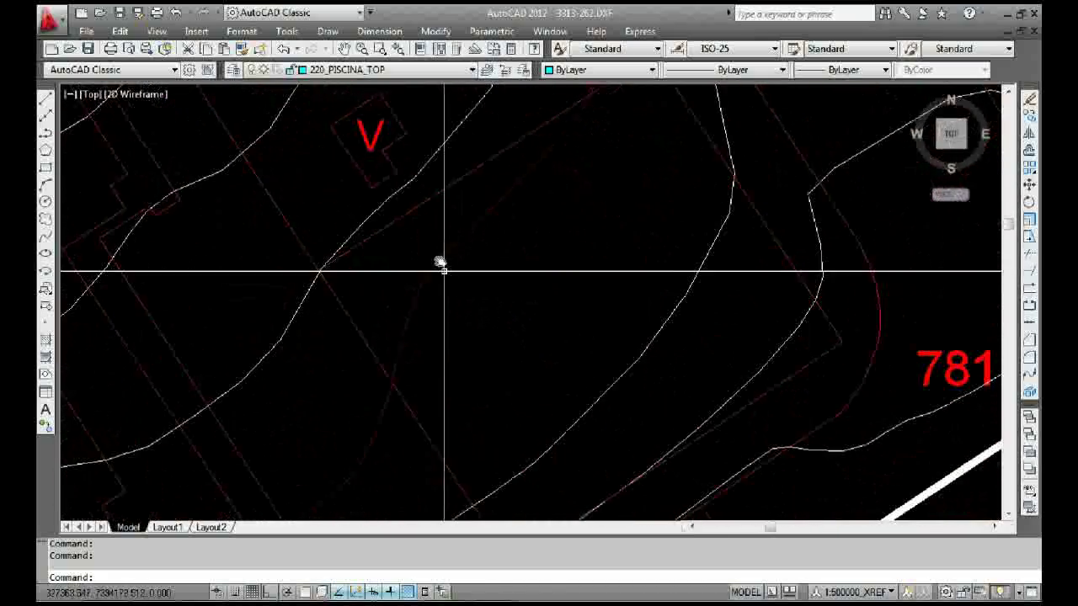
scroll(399, 228, "down", 5)
scroll(392, 221, "up", 3)
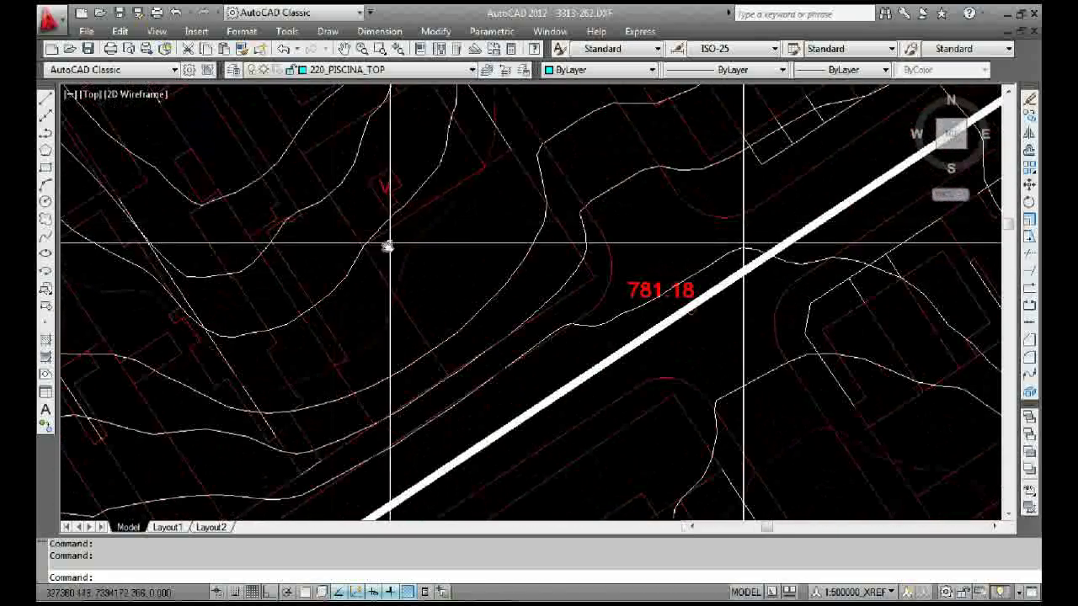
middle_click_drag(390, 233, 385, 317)
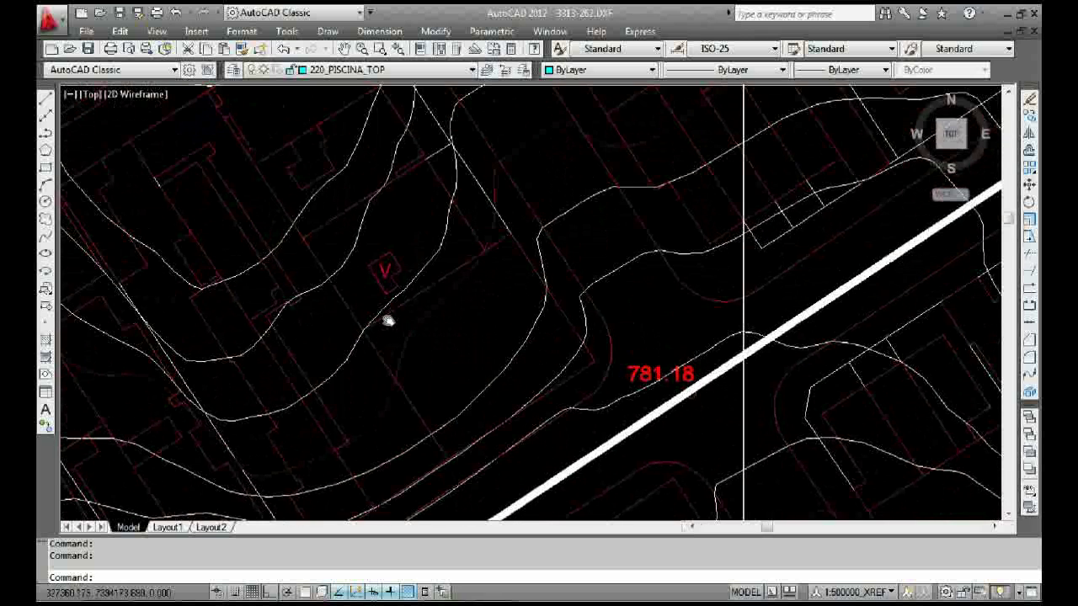
right_click(358, 250)
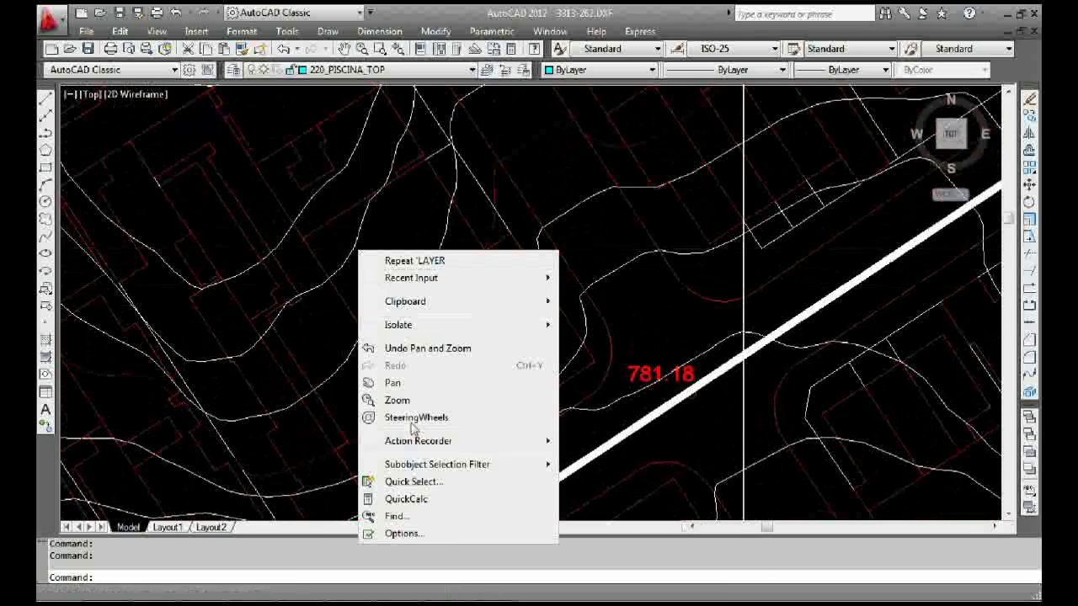
left_click(415, 483)
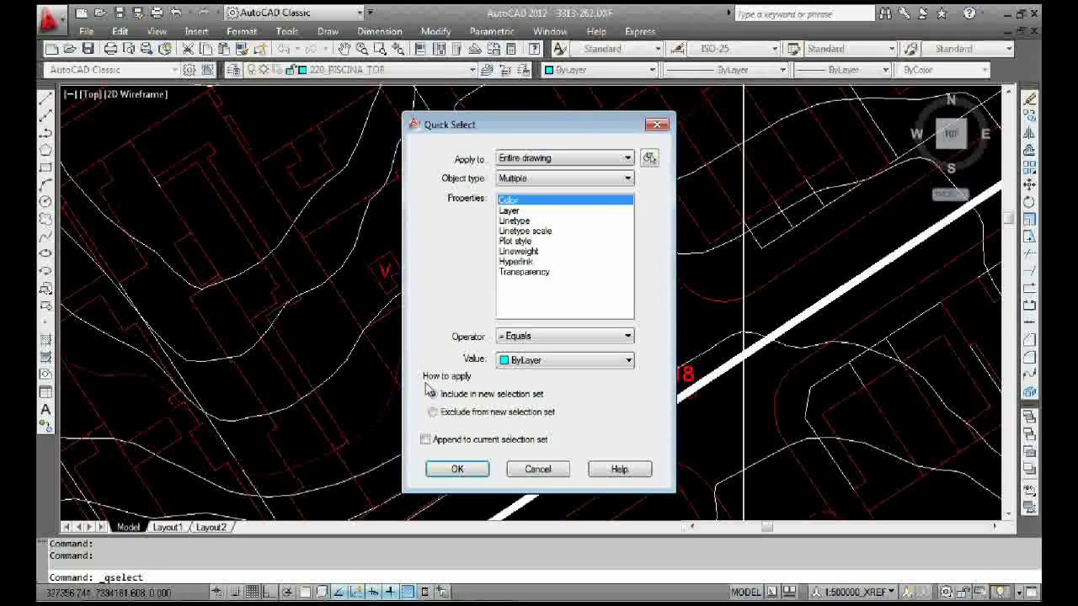
left_click(522, 211)
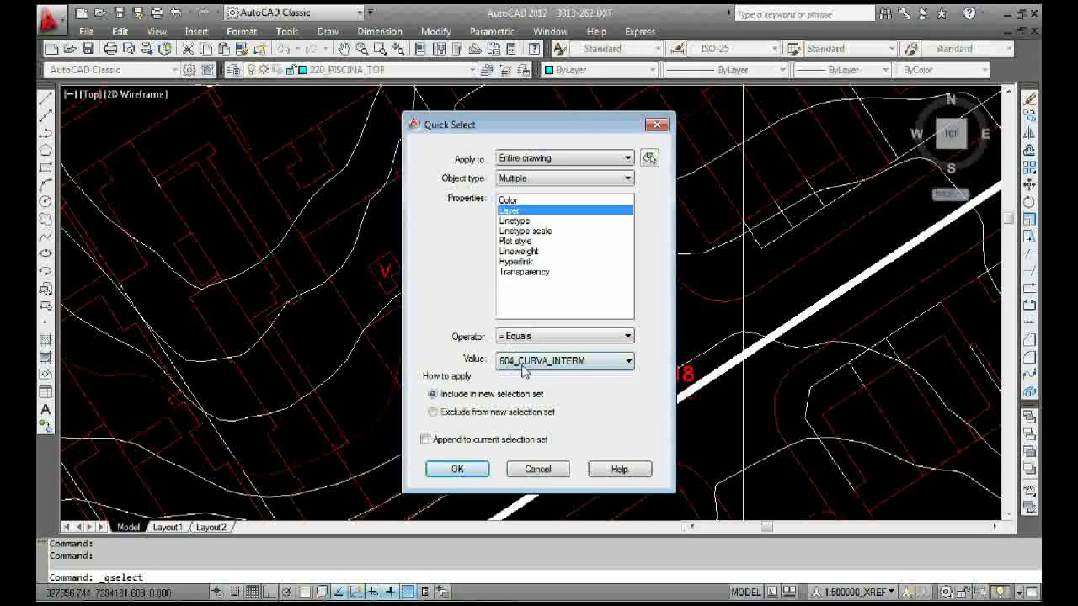
left_click(539, 362)
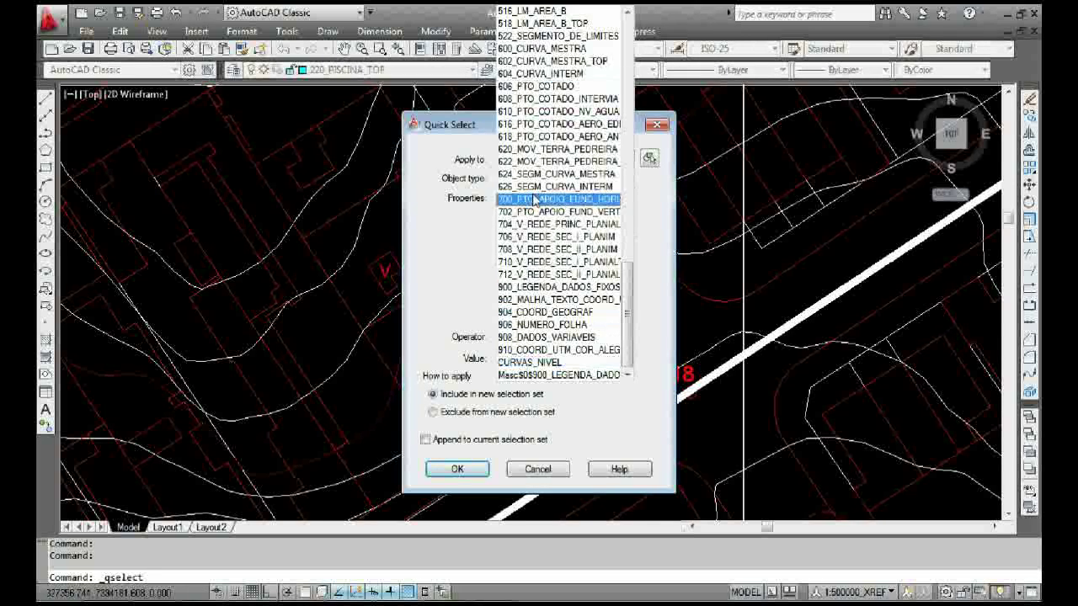
left_click(533, 74)
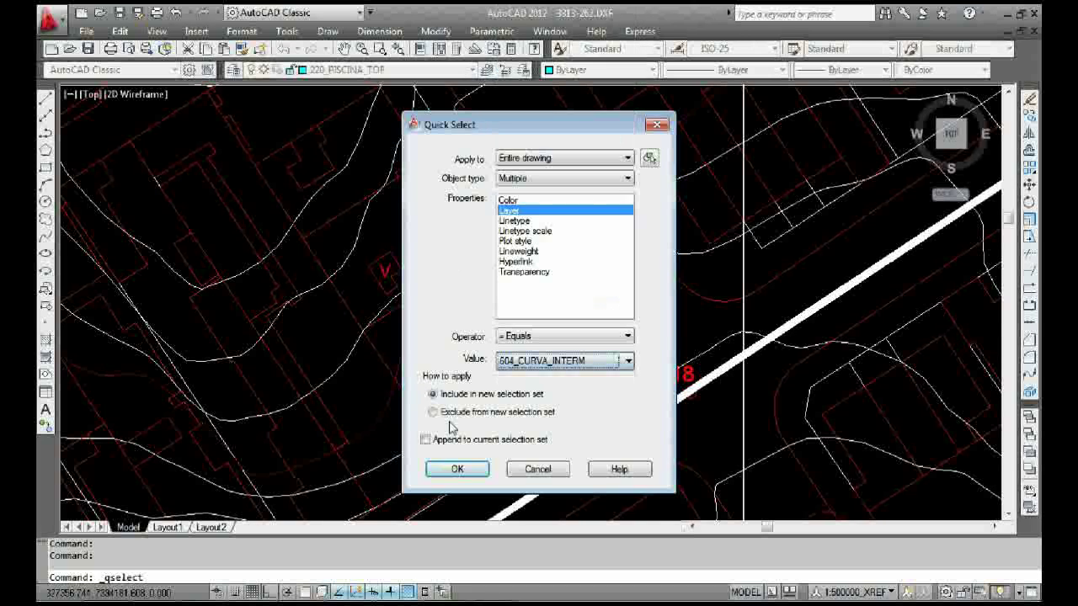
left_click(457, 470)
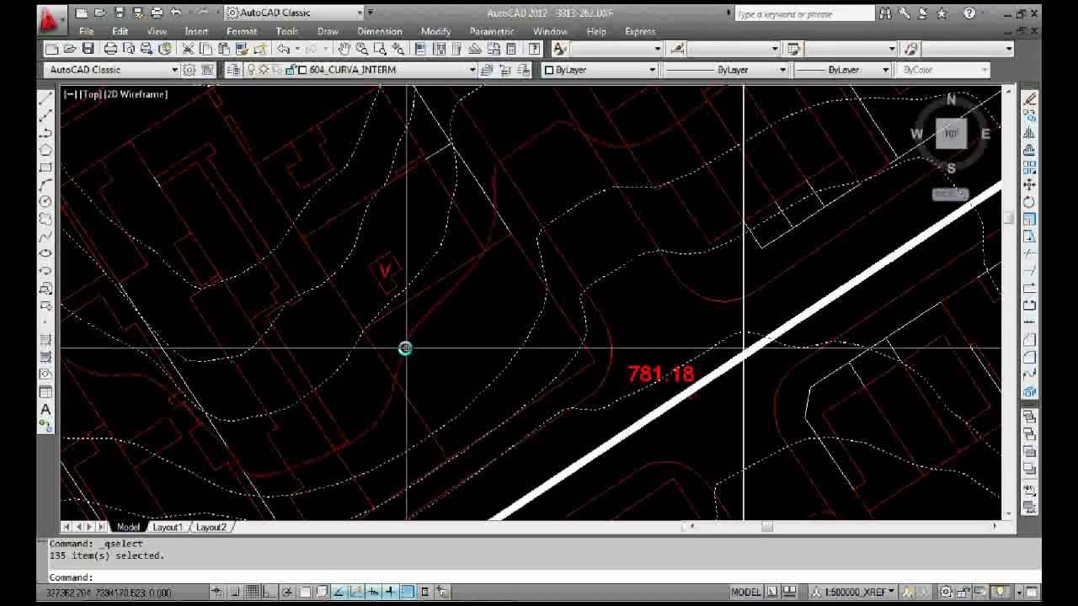
Step: Move the selected intermediate contours to layer CURVAS_NIVEL and clear the selection
scroll(397, 332, "down", 5)
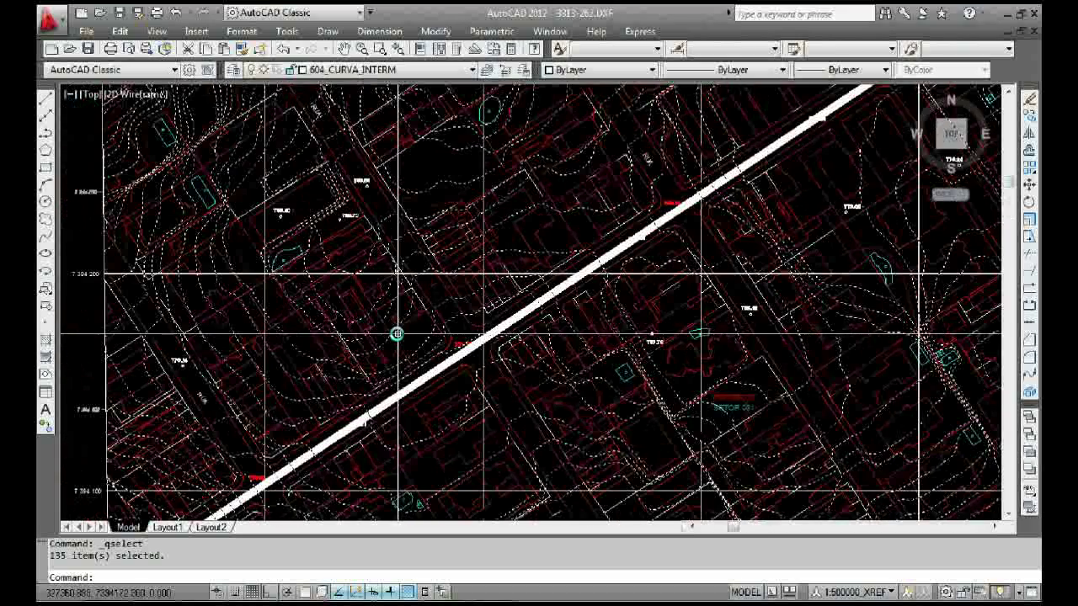
left_click(364, 71)
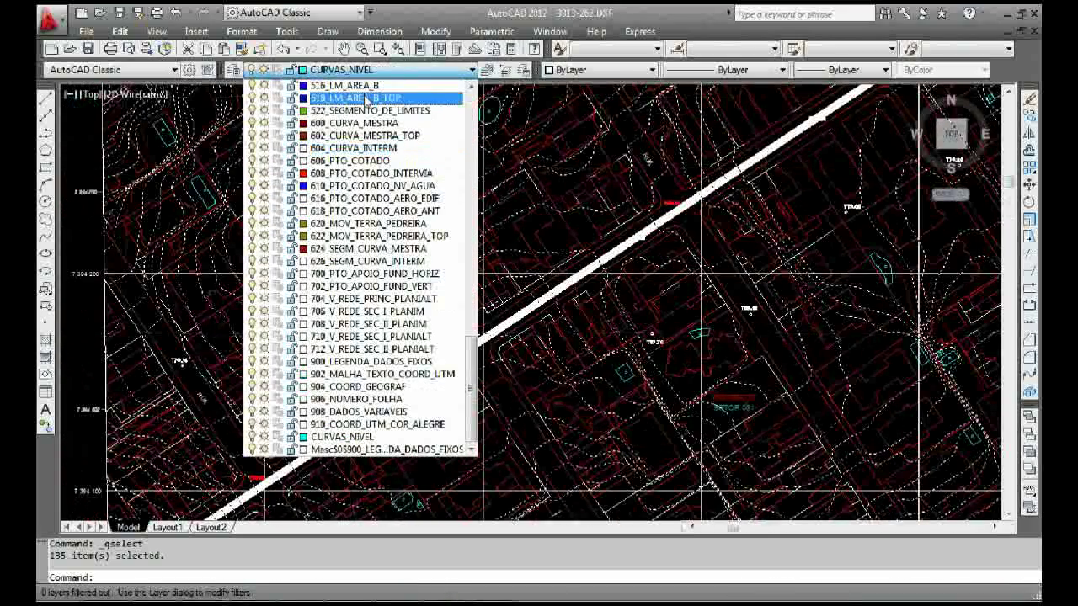
scroll(371, 118, "up", 15)
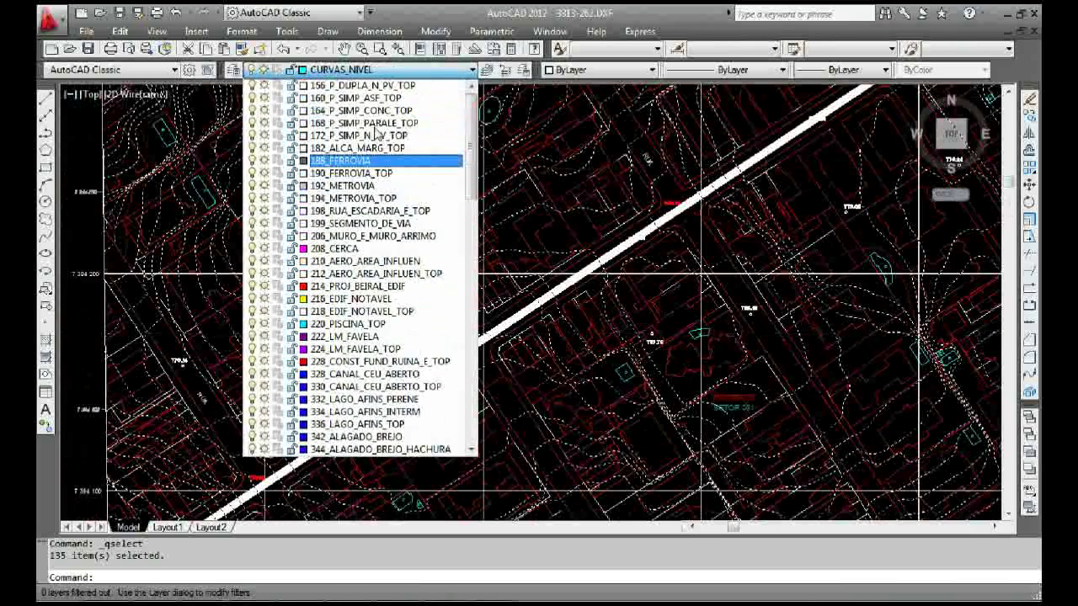
scroll(375, 135, "up", 5)
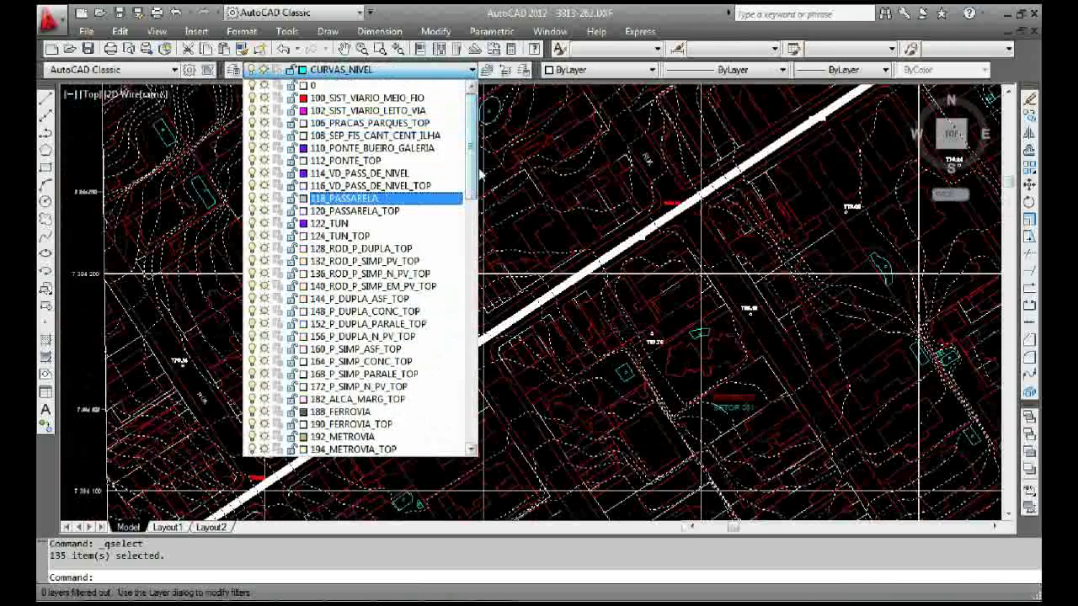
left_click_drag(474, 155, 477, 405)
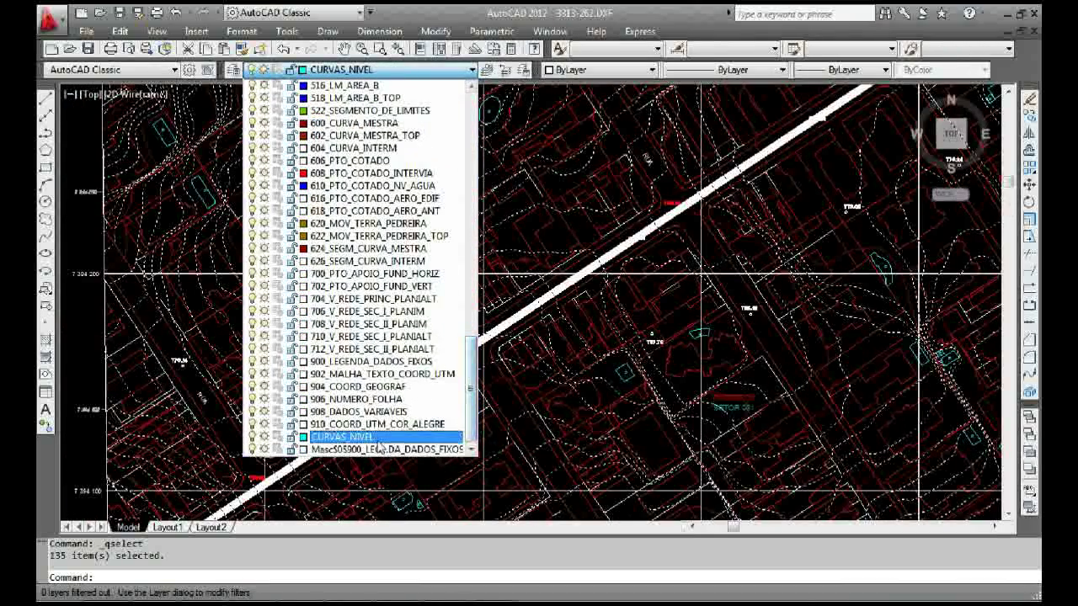
left_click(379, 439)
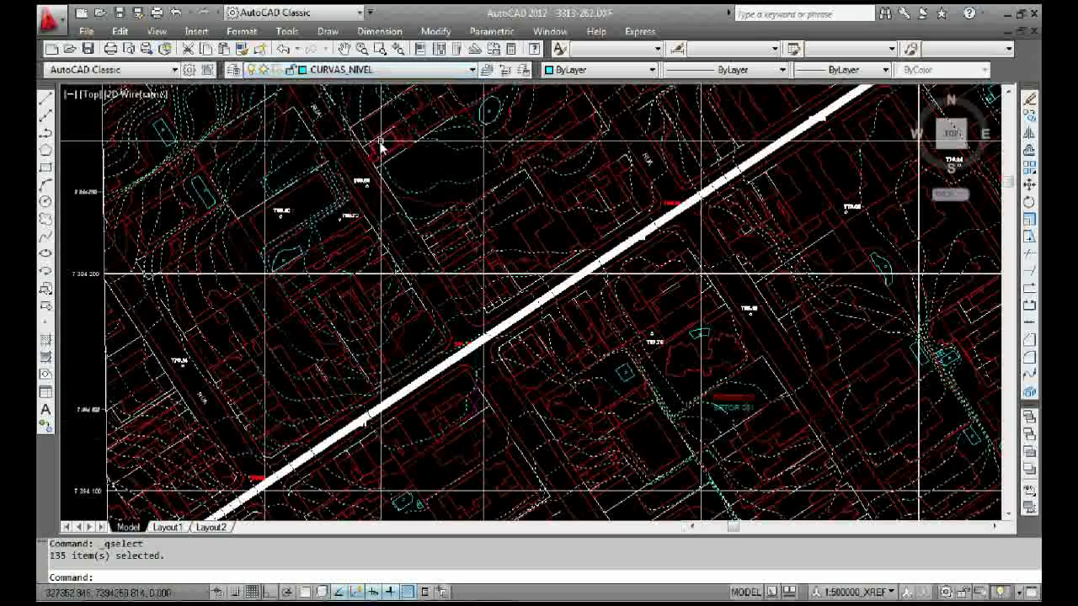
key("Escape")
Step: Use Quick Select on the entire drawing to select every object whose layer equals 600_CURVA_MESTRA
right_click(364, 169)
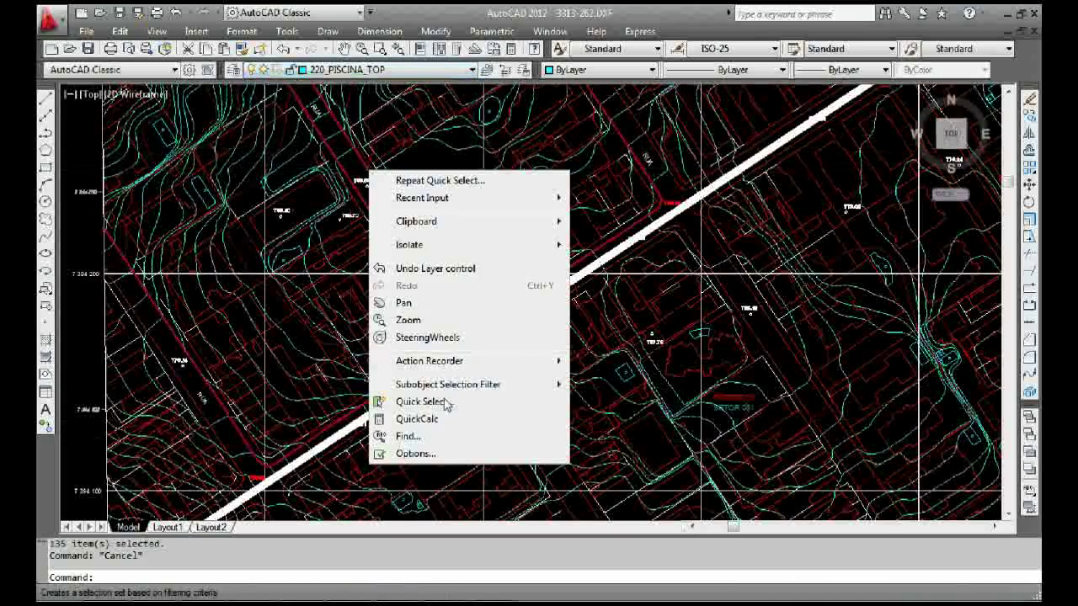
key("Escape")
left_click(530, 211)
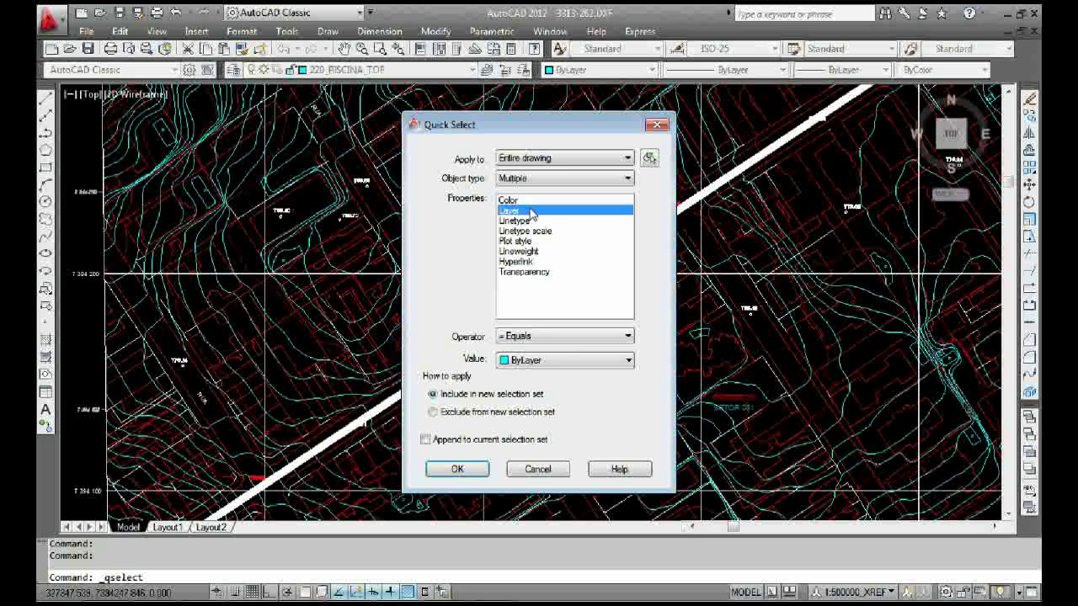
left_click(539, 364)
key("Up")
key("Up")
key("Up")
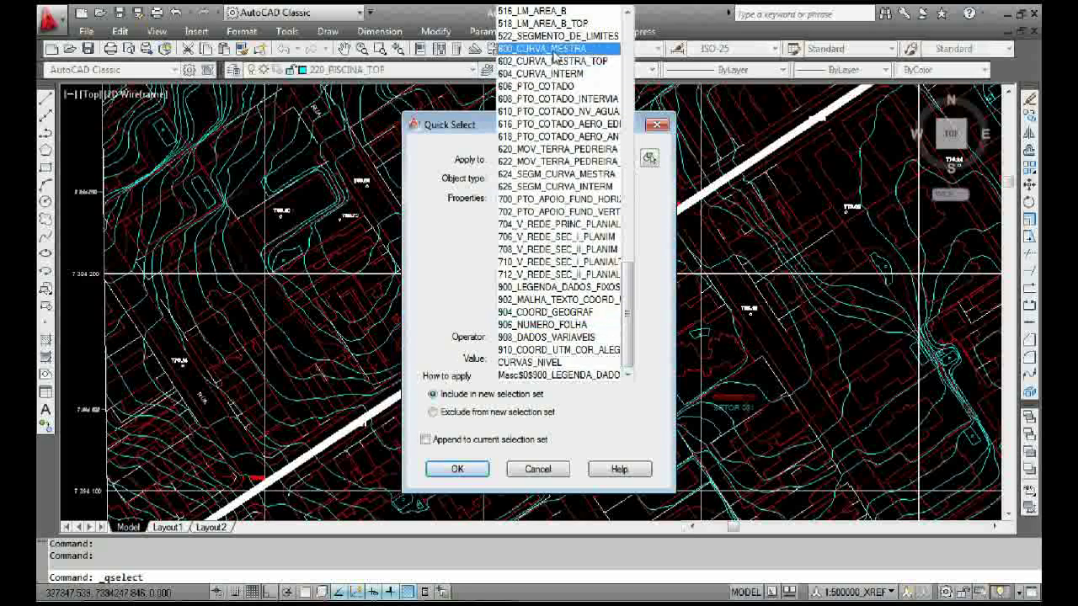
key("Return")
double_click(457, 469)
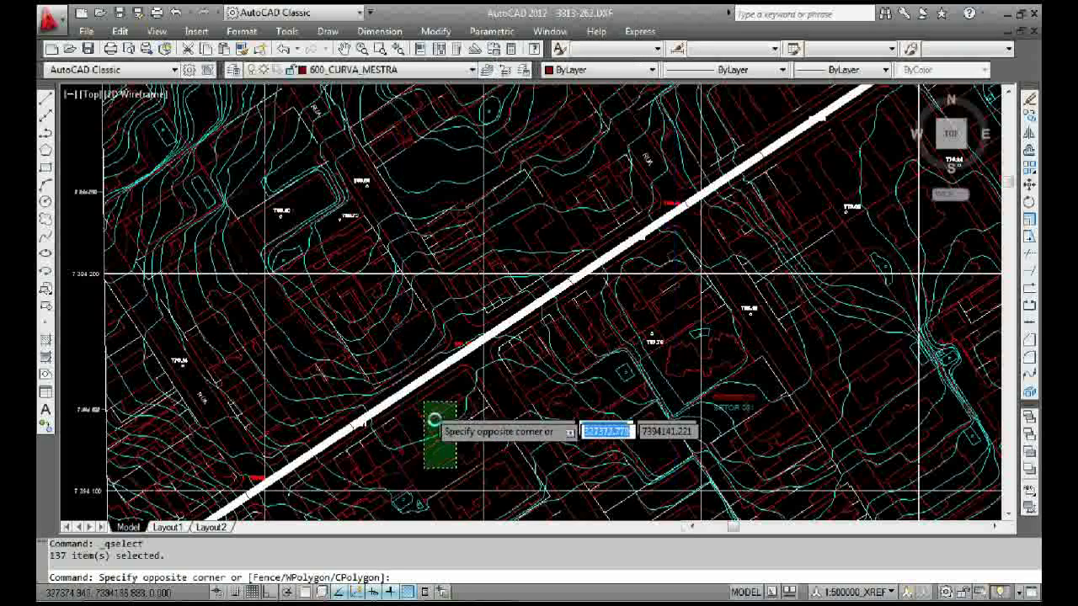
left_click(438, 476)
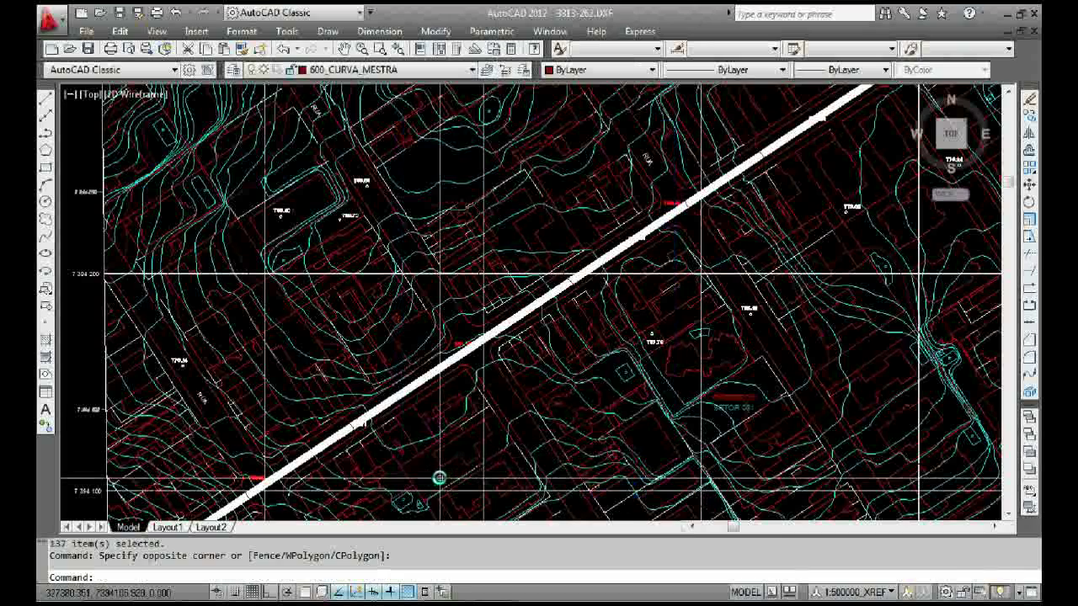
Step: Move the selected master contours to layer CURVAS_NIVEL and clear the selection
left_click(360, 70)
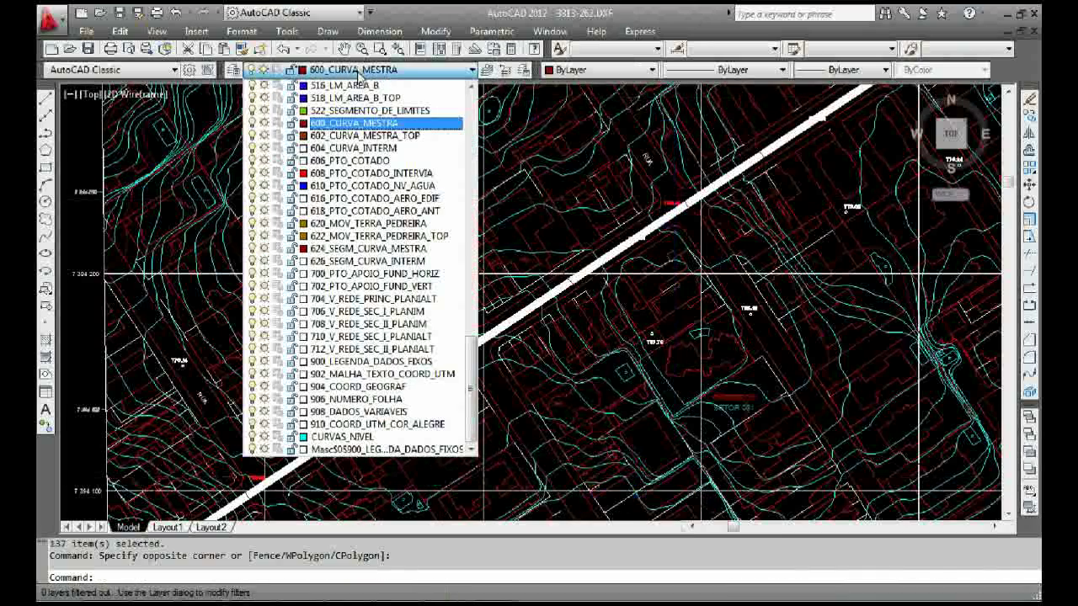
left_click(350, 437)
key("Escape")
key("Escape")
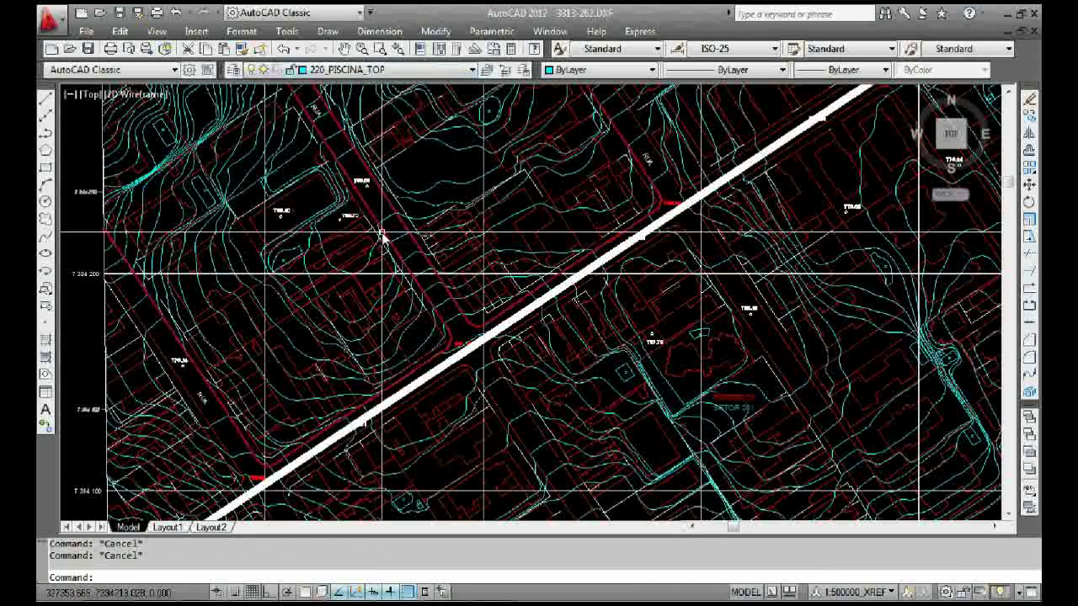
Step: Set the colour of layer CURVAS_NIVEL to 30 in the layer properties and close them
type("LA")
key("Return")
left_click(264, 209)
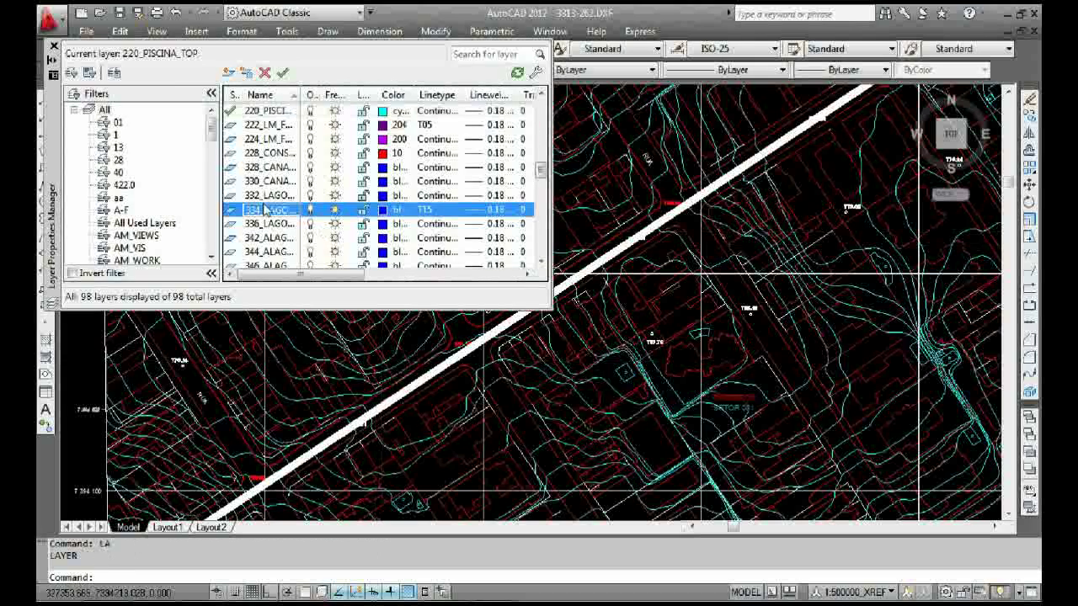
key("c")
left_click(384, 253)
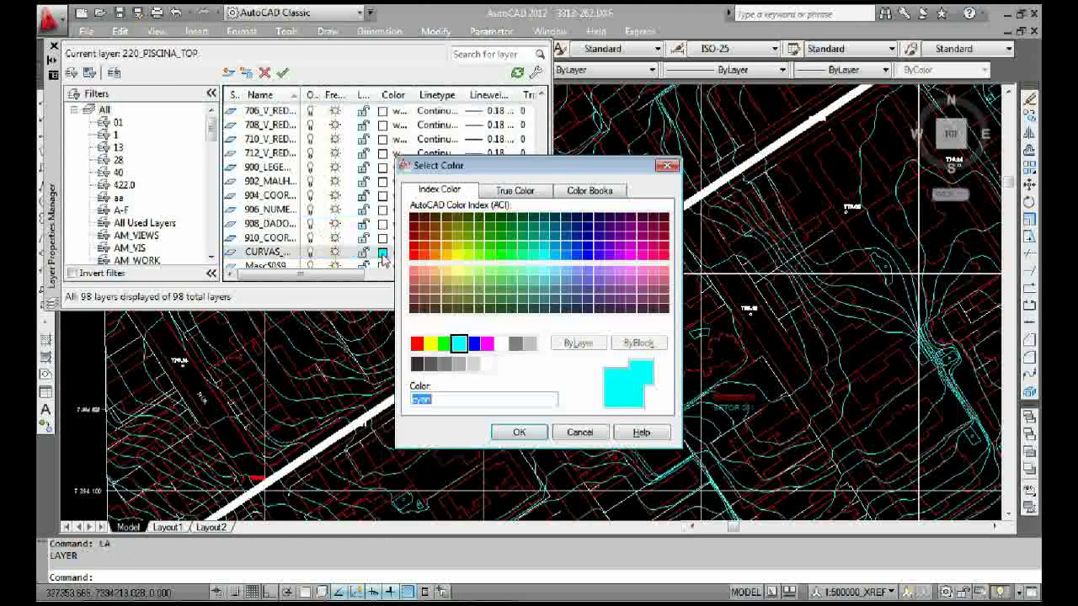
type("30")
key("Return")
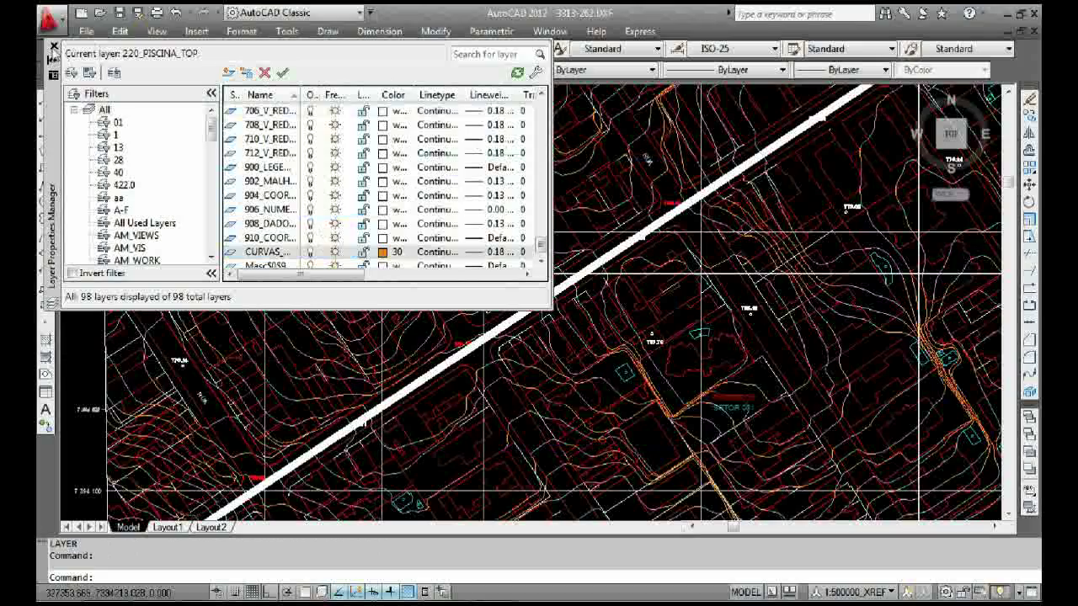
left_click(54, 47)
key("Escape")
Step: Run the QP routine and enter CURVAS_NIVEL as the layer name of the contours
scroll(311, 144, "down", 2)
middle_click_drag(413, 197, 412, 207)
scroll(413, 205, "down", 2)
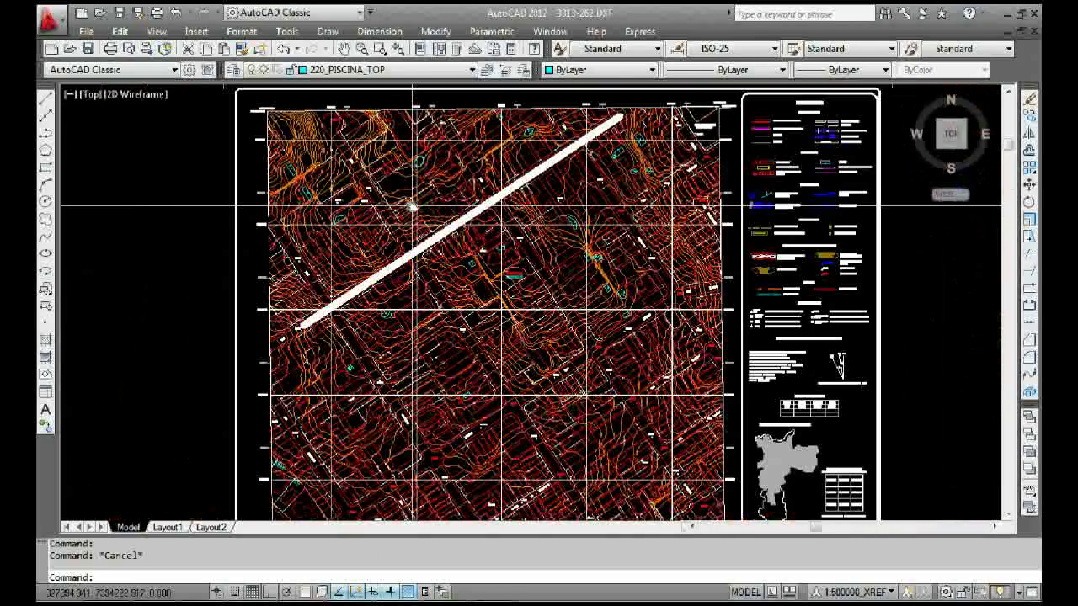
scroll(379, 278, "up", 4)
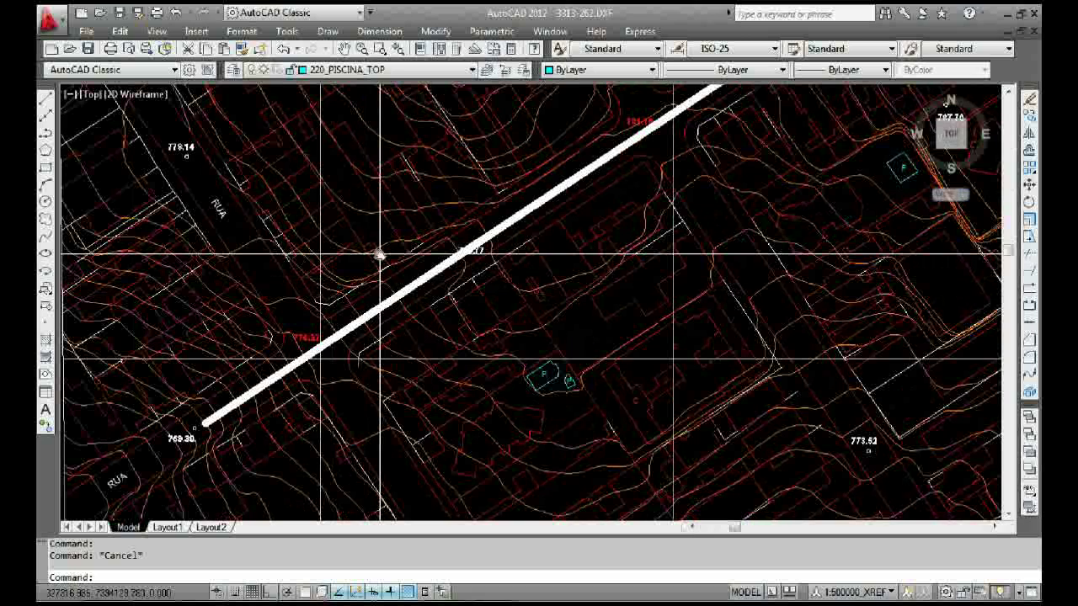
type("QP")
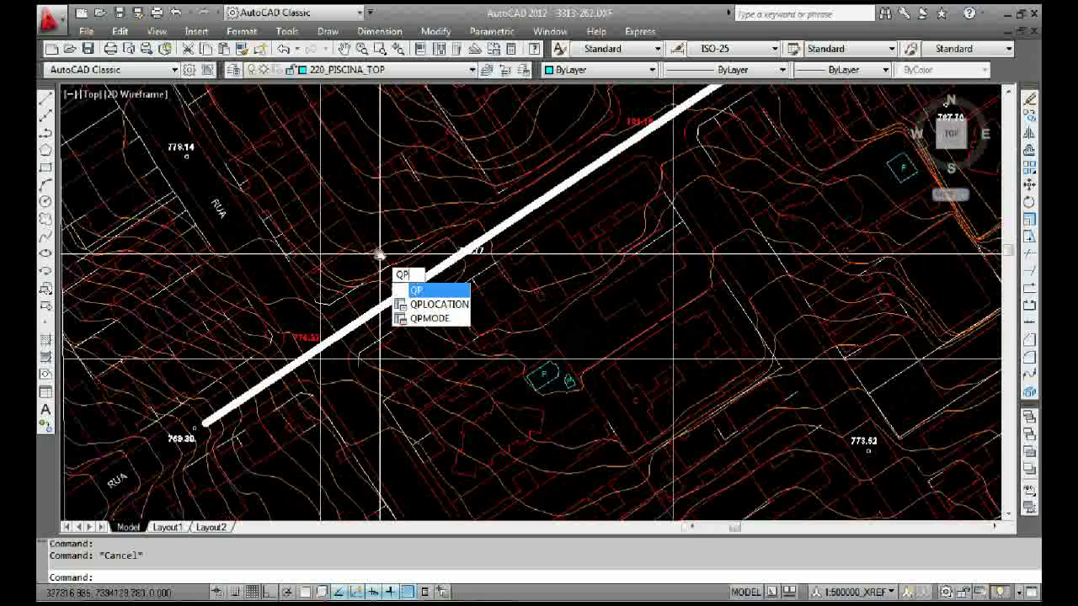
key("Return")
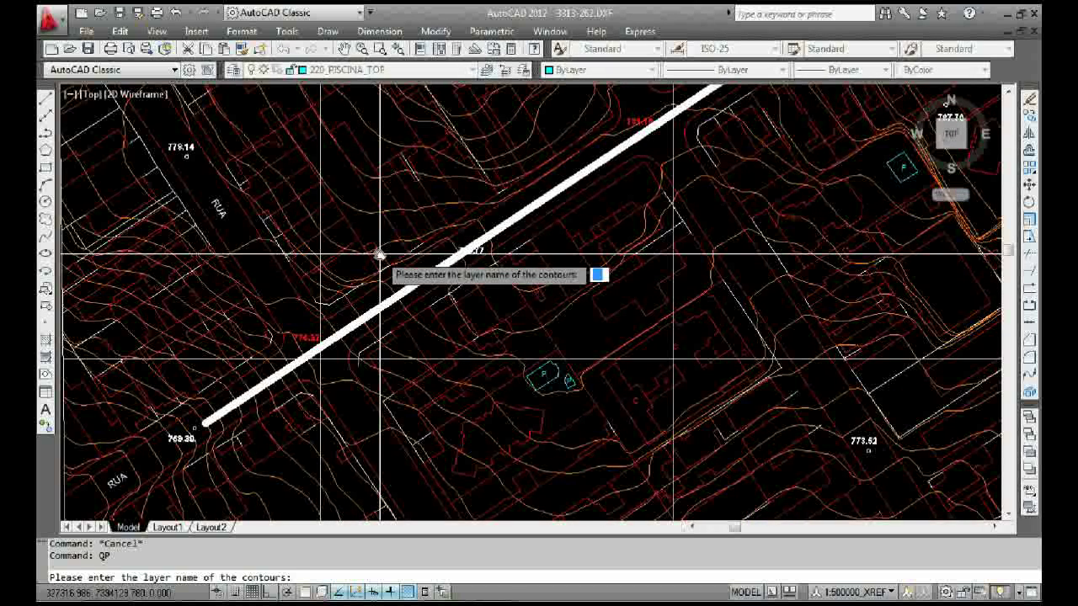
type("CURVAS_NIVEL")
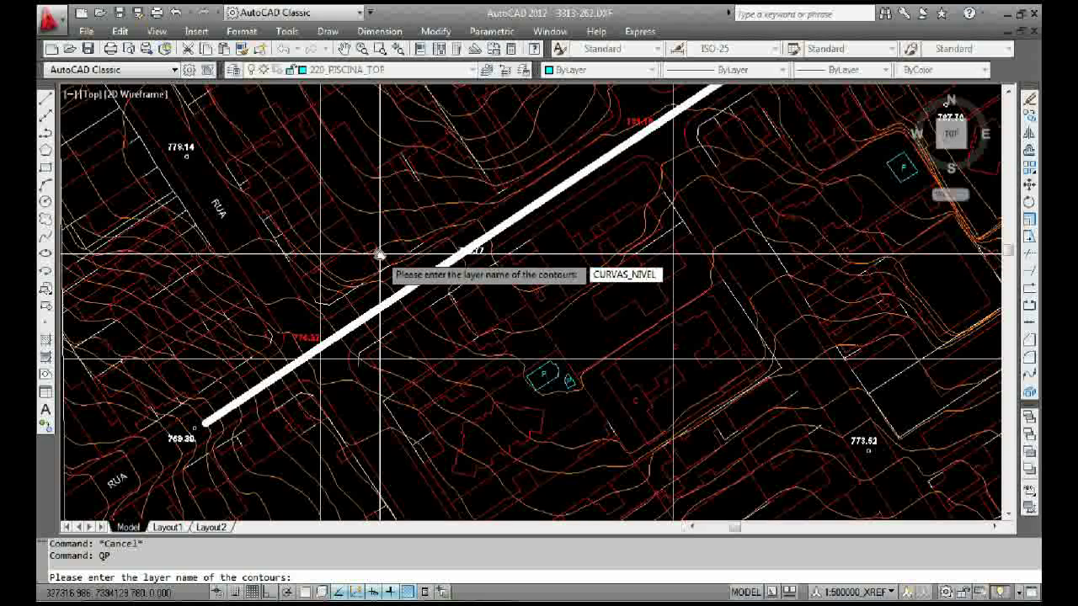
key("Return")
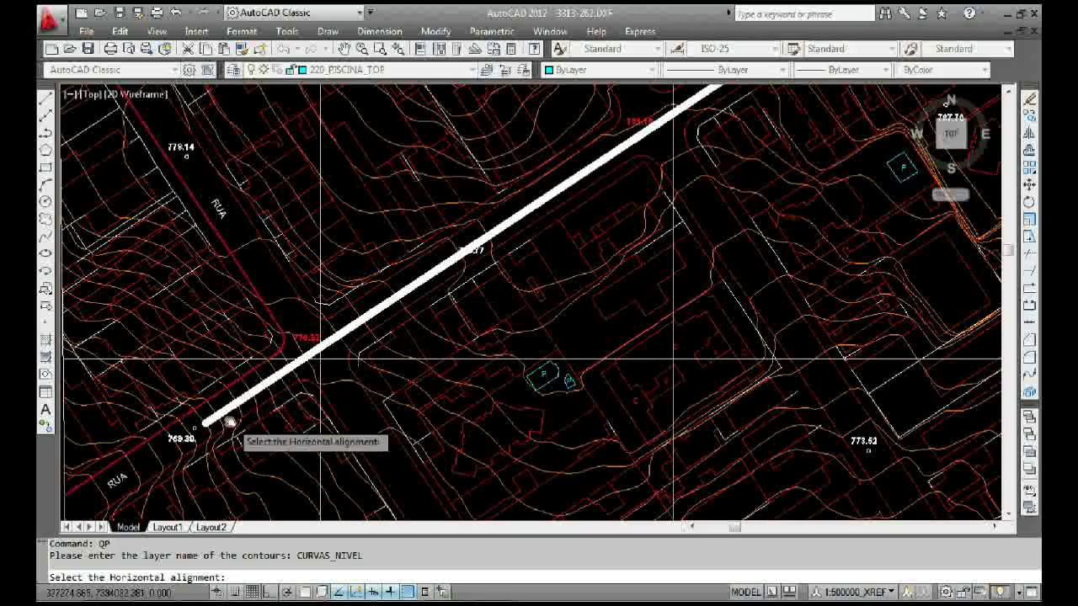
Step: Select the thick white section line near its southwest end as the horizontal alignment for the profile
scroll(226, 402, "down", 2)
scroll(226, 402, "down", 3)
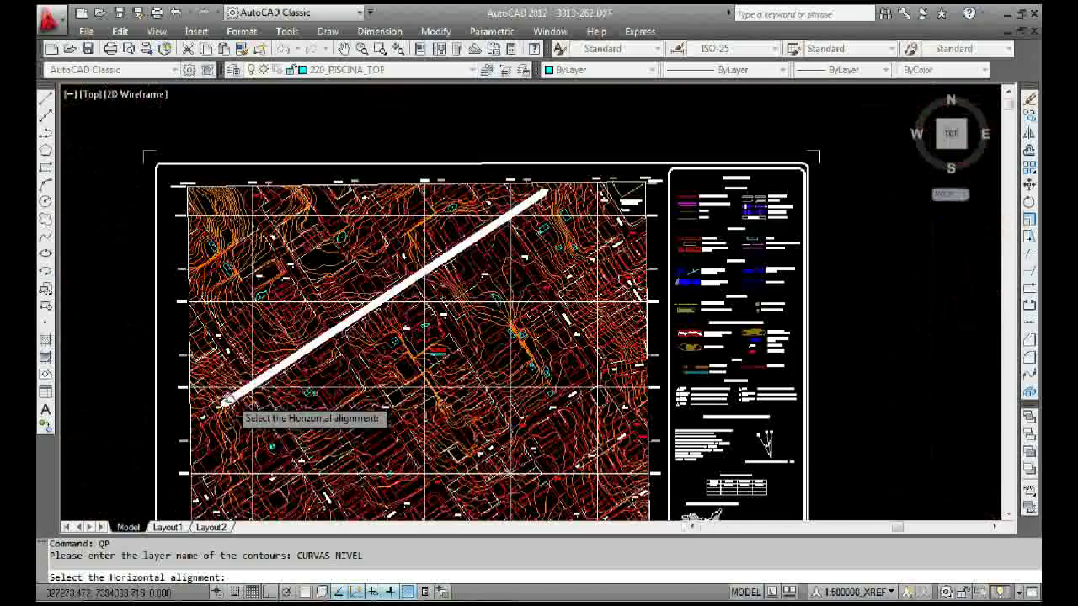
scroll(226, 401, "up", 5)
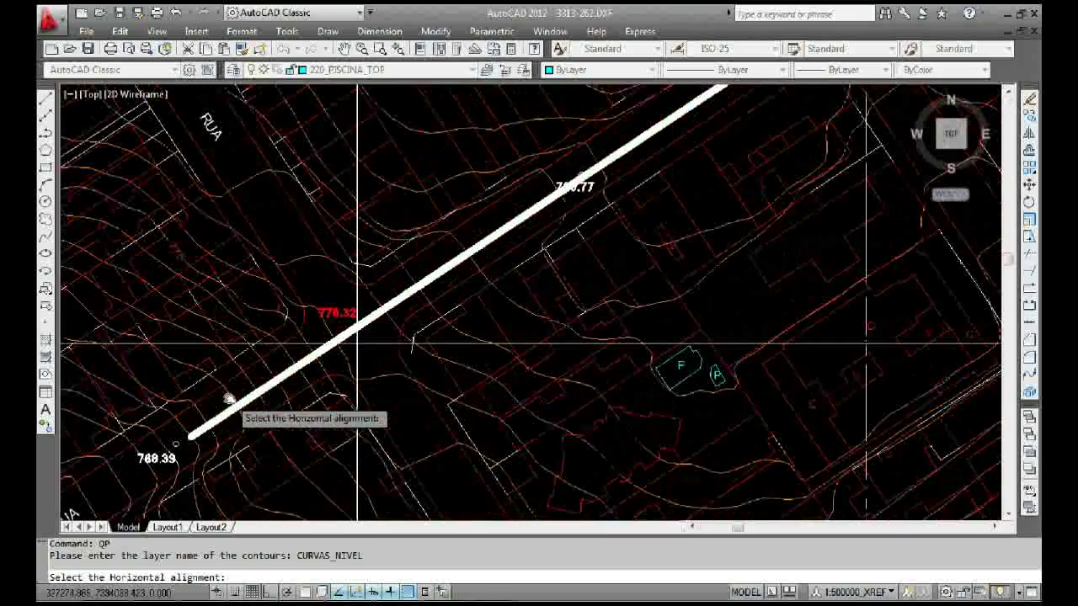
left_click(192, 435)
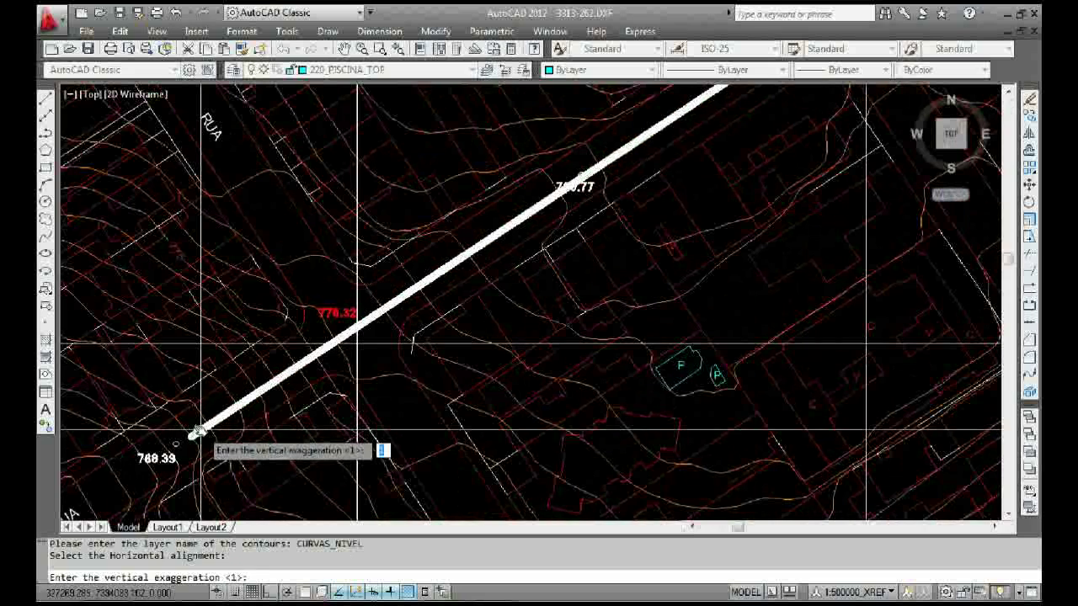
Step: Examine the A and B markers at the two ends of the section line and the line's course across the contours
scroll(179, 458, "up", 3)
scroll(178, 457, "up", 2)
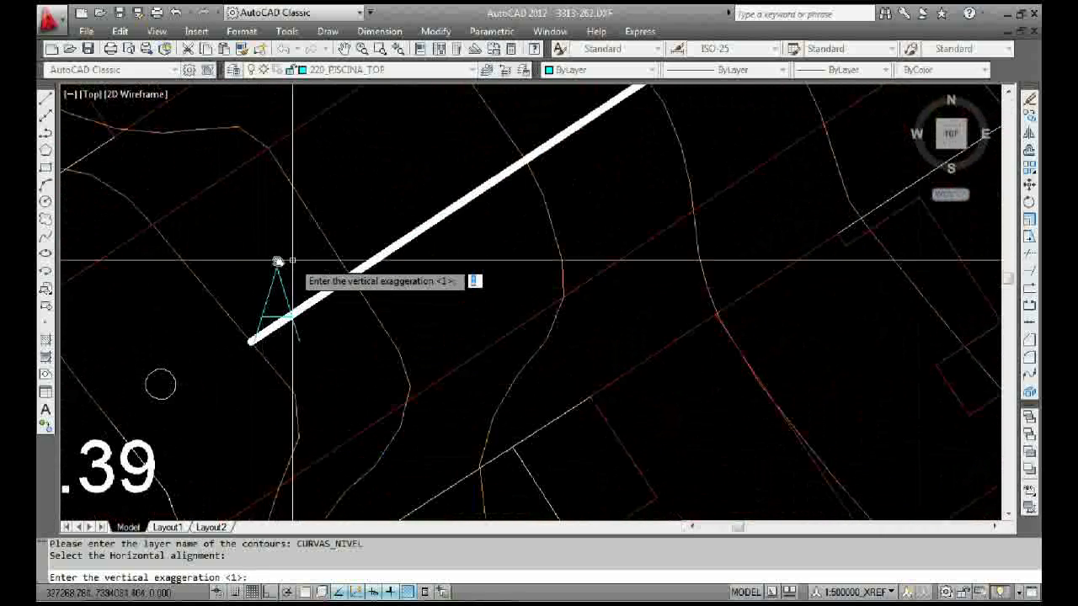
scroll(300, 305, "down", 8)
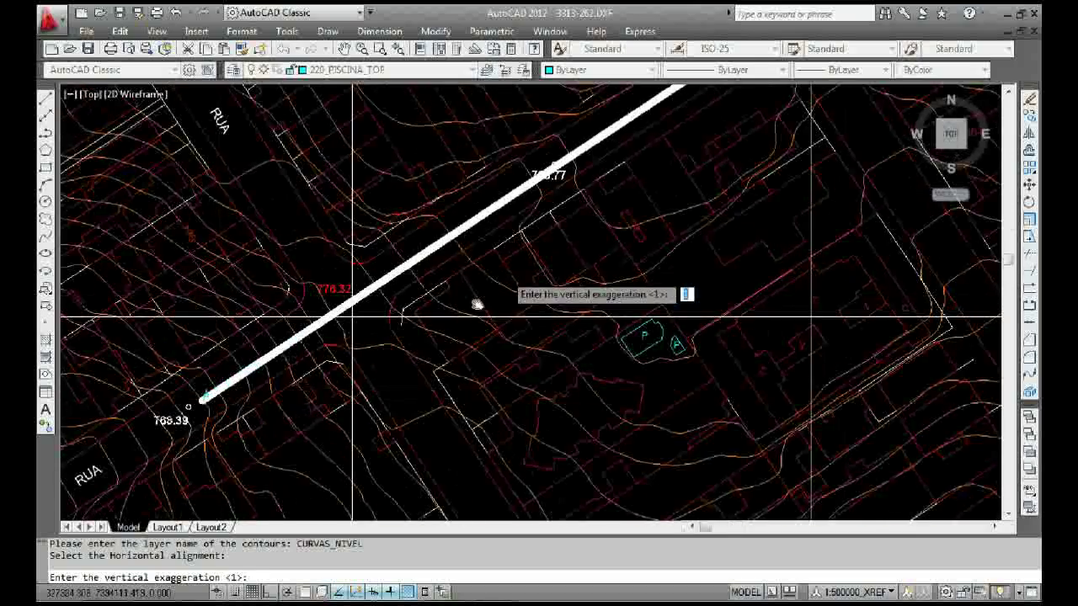
scroll(590, 269, "up", 5)
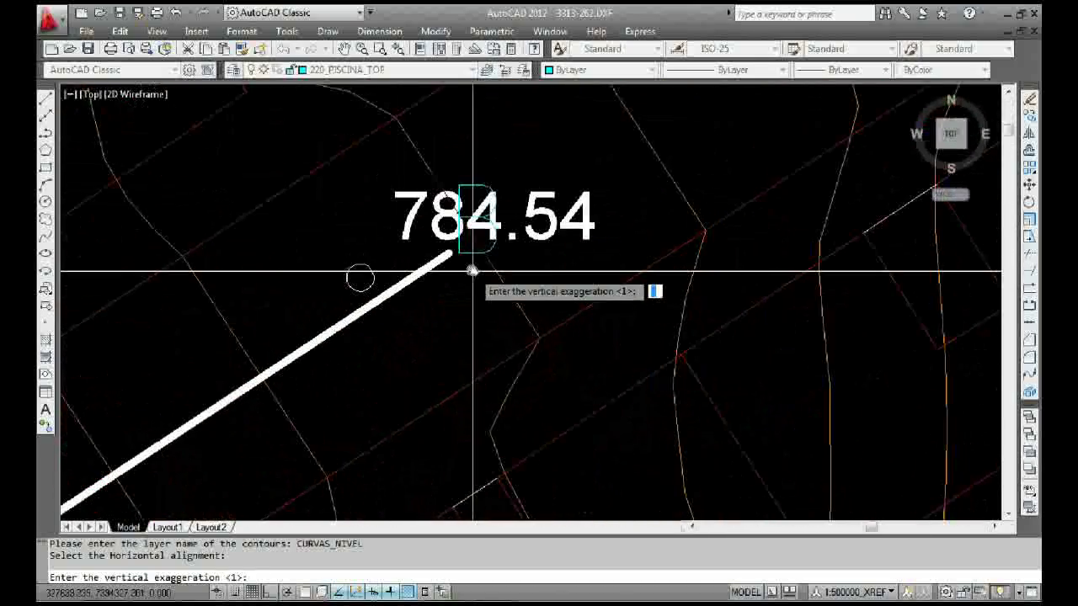
scroll(474, 261, "down", 5)
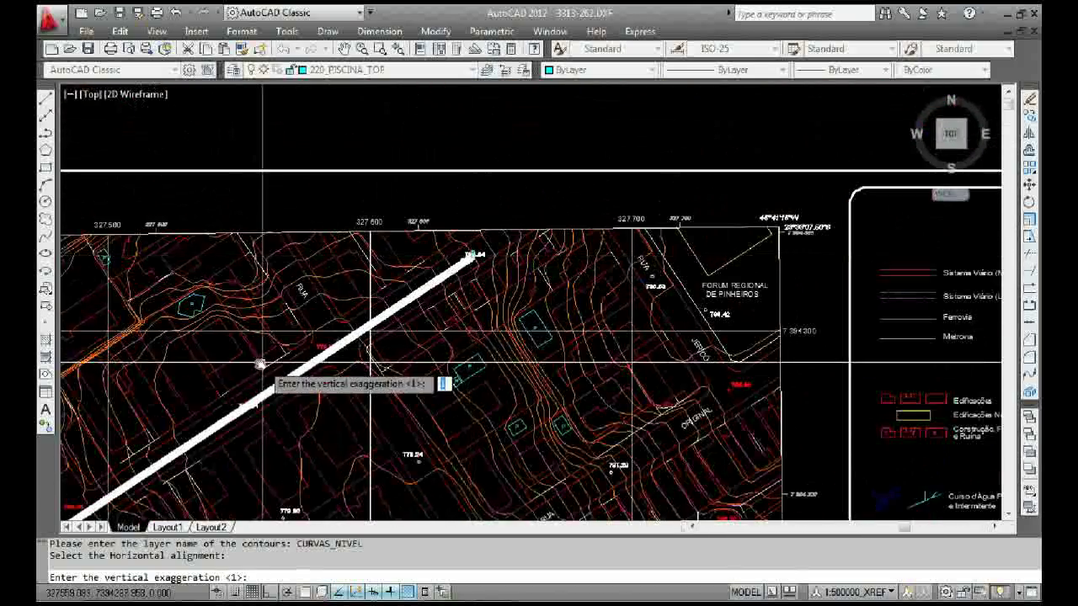
scroll(365, 313, "up", 2)
scroll(364, 313, "down", 4)
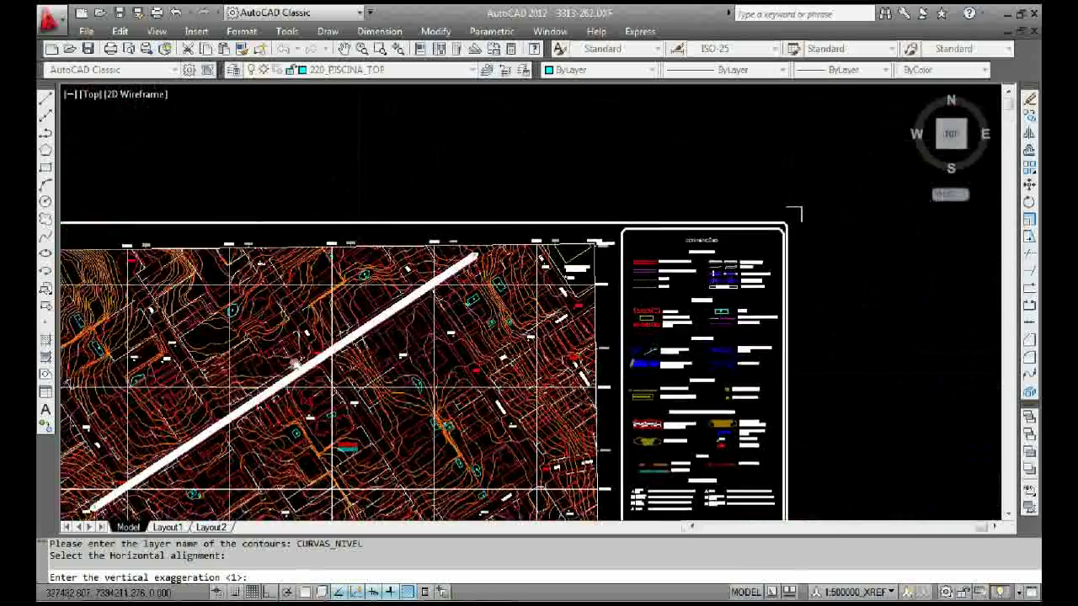
middle_click_drag(121, 478, 262, 413)
scroll(590, 202, "up", 5)
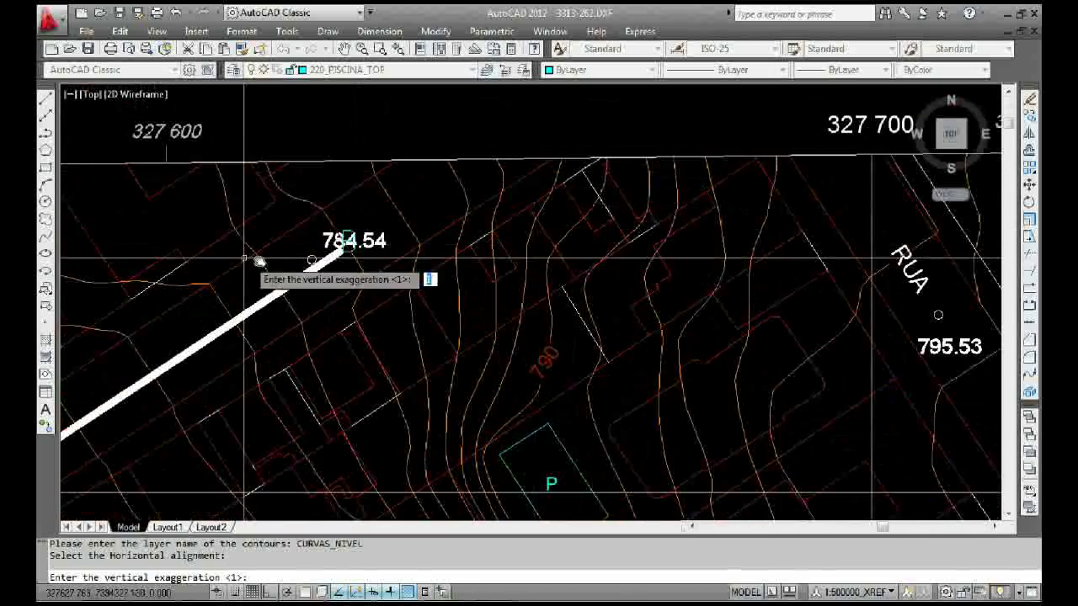
scroll(332, 257, "up", 2)
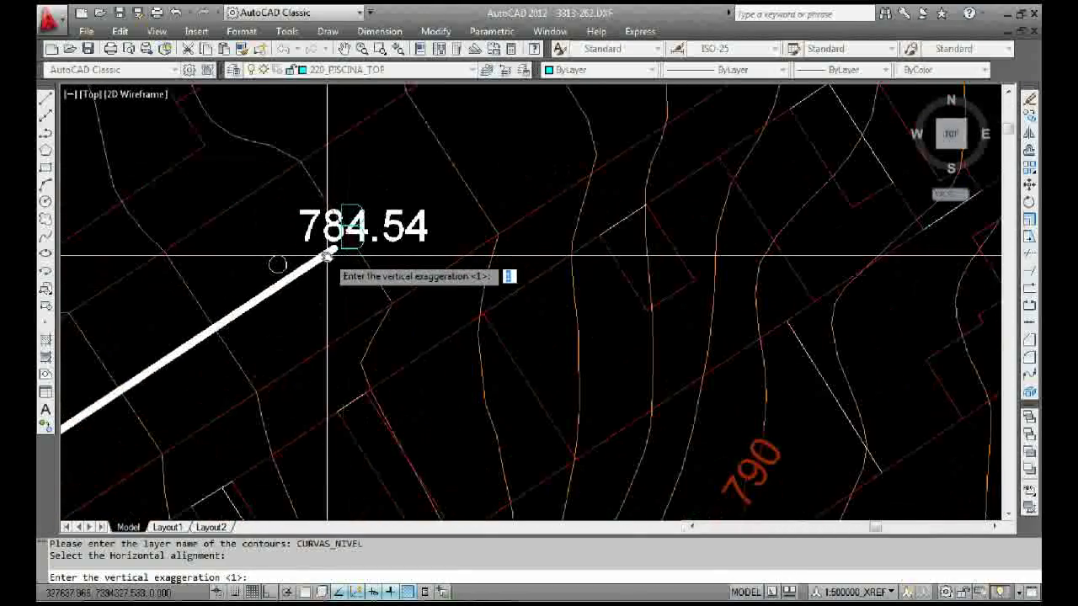
scroll(327, 255, "down", 4)
scroll(236, 329, "up", 3)
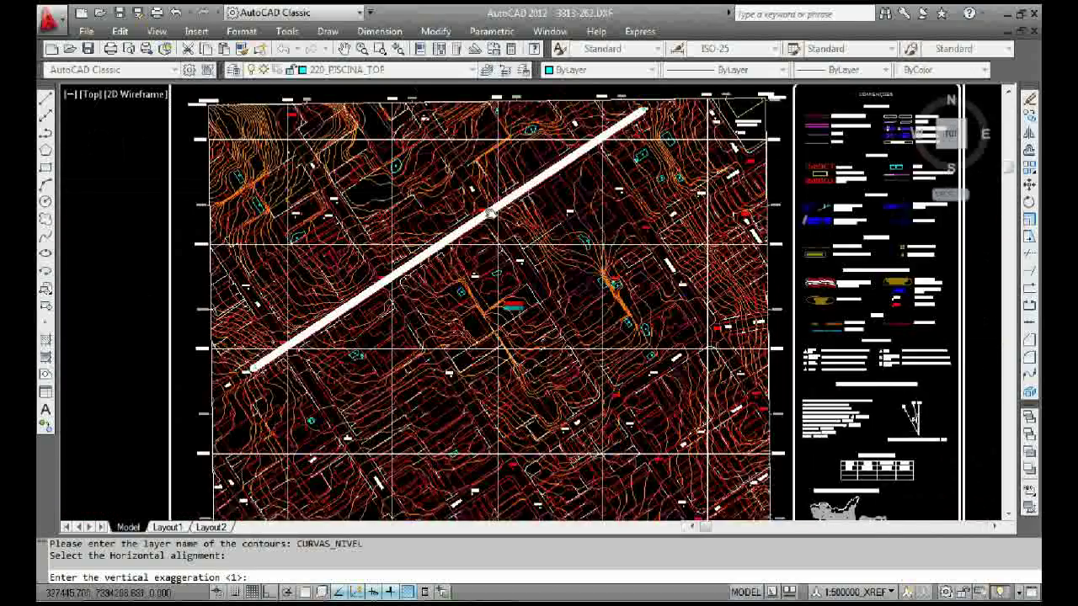
Step: Set the vertical exaggeration to 10 and generate the terrain profile
scroll(291, 342, "up", 4)
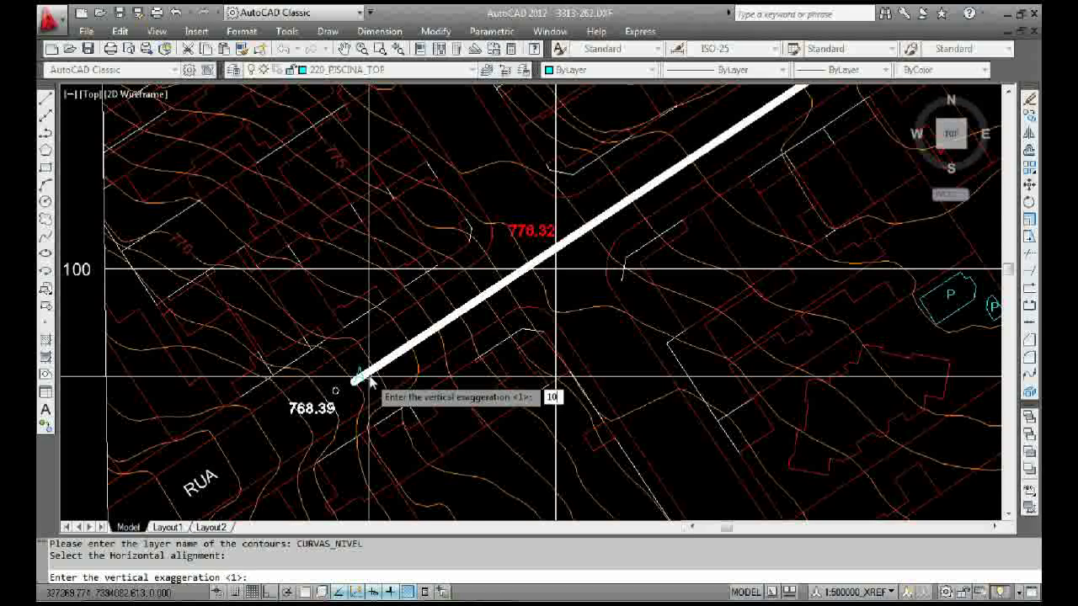
key("Return")
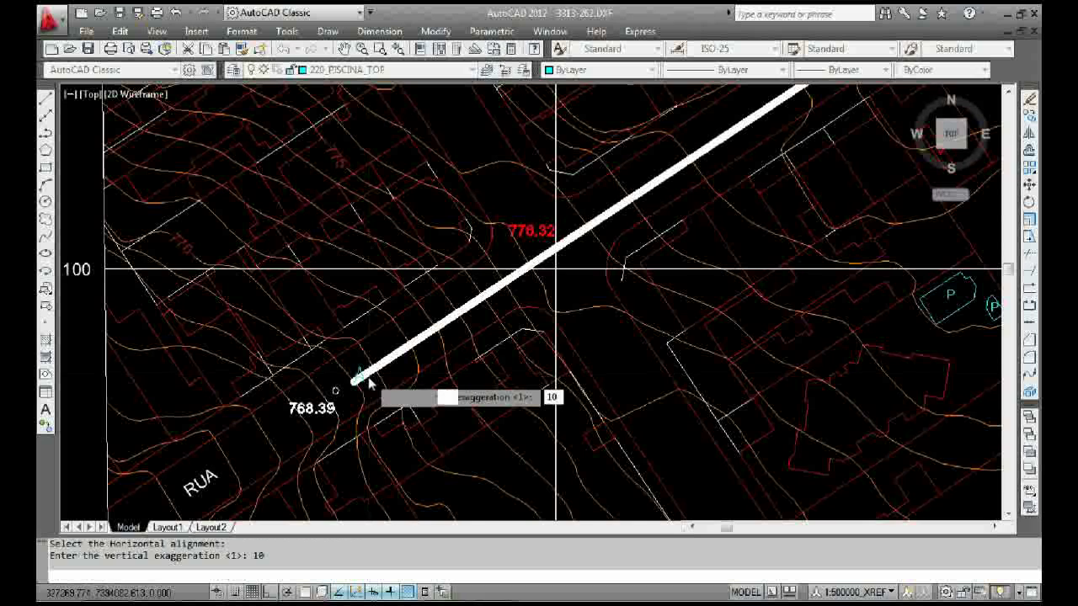
key("Return")
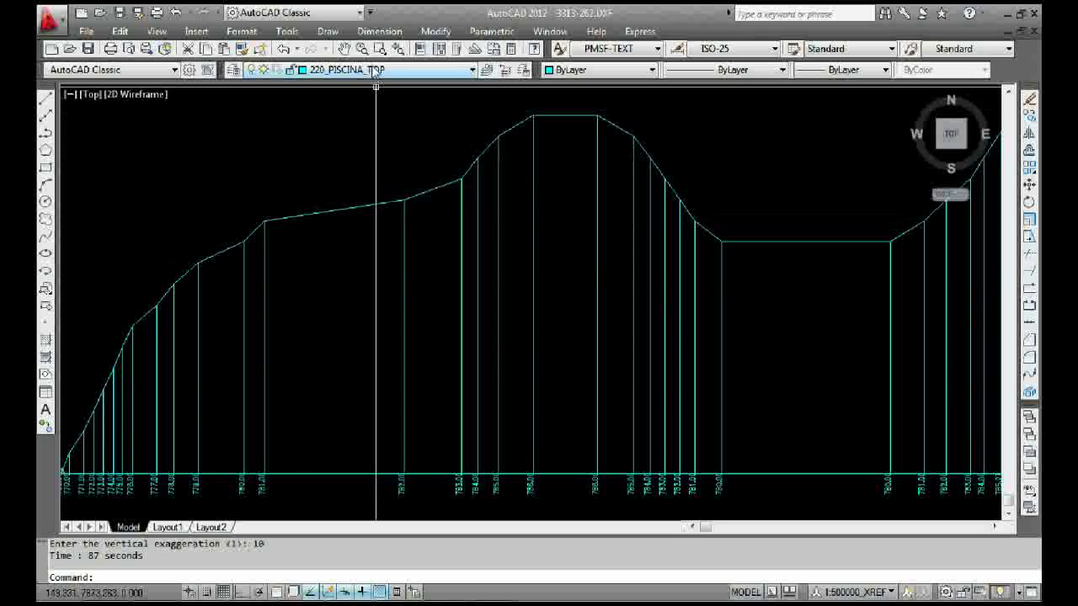
middle_click(363, 243)
middle_click(363, 243)
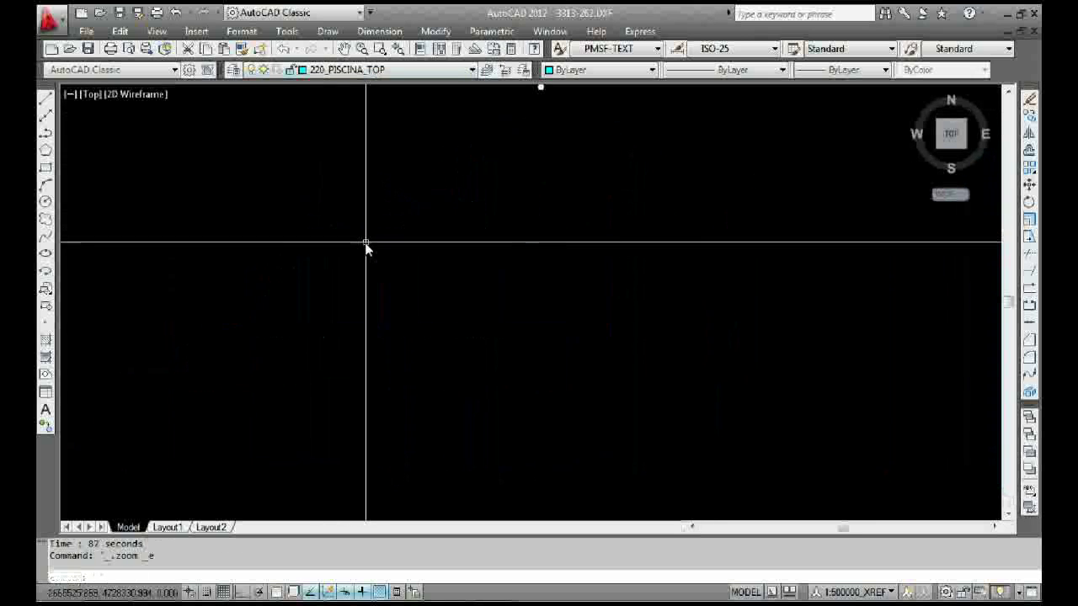
scroll(369, 244, "down", 1)
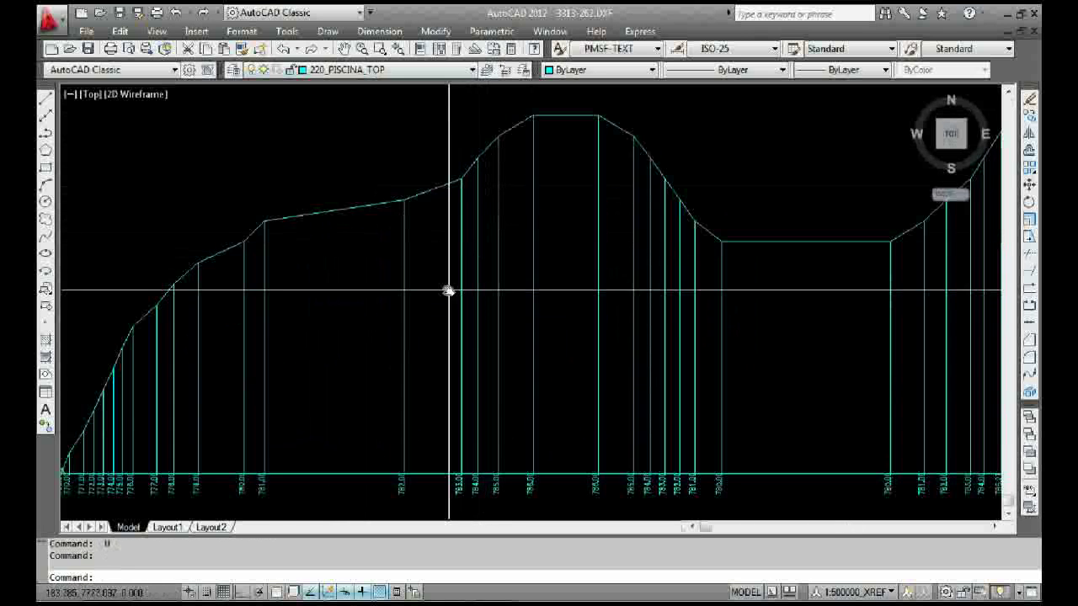
Step: Examine the generated profile from its start A with the reference label to its far end
scroll(240, 401, "up", 8)
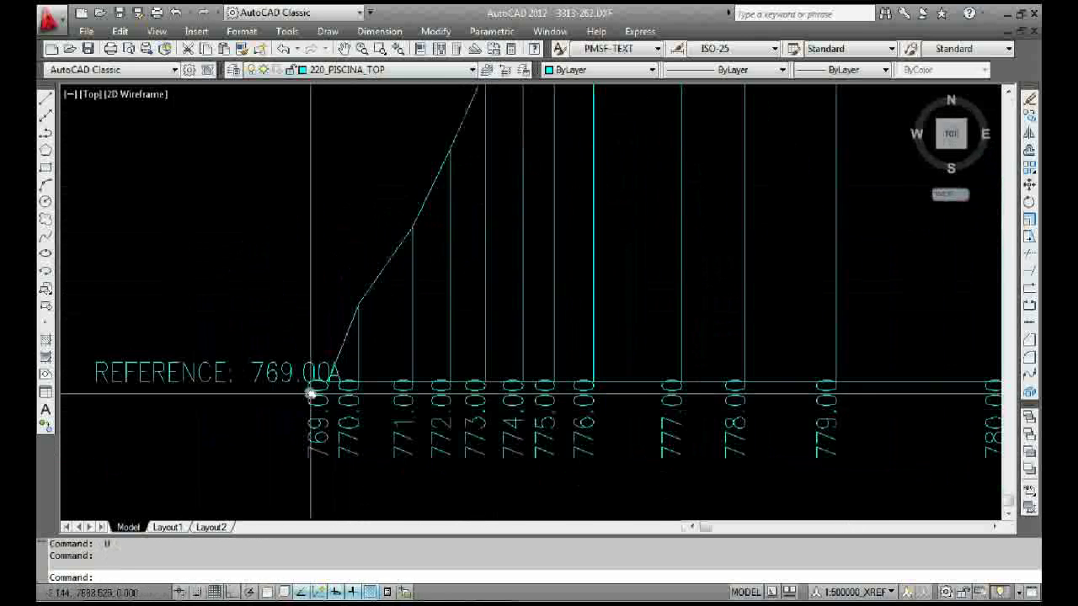
scroll(342, 364, "down", 10)
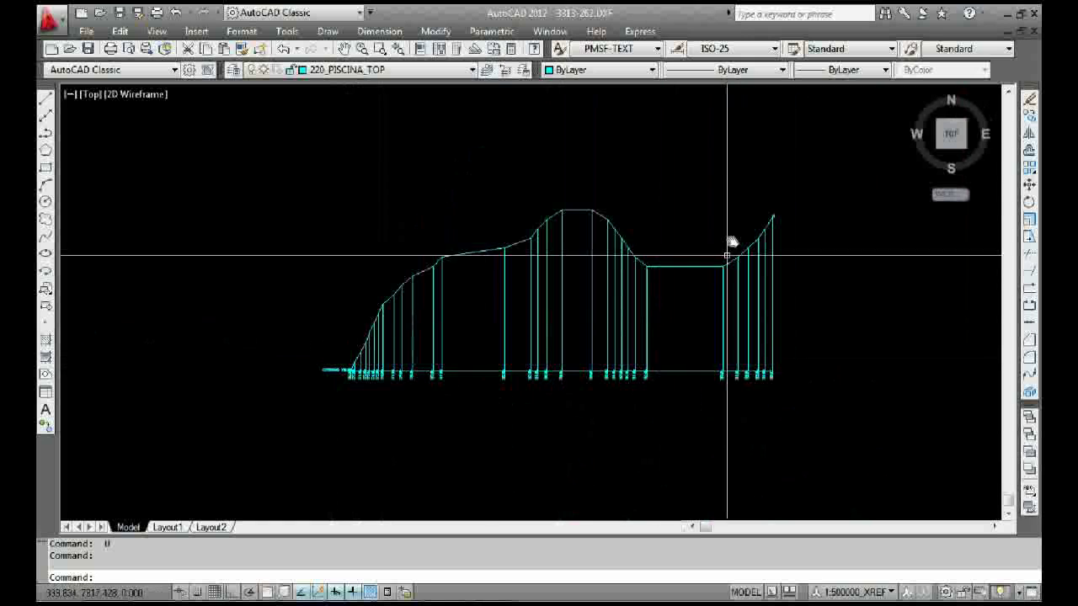
scroll(854, 264, "up", 6)
scroll(860, 259, "down", 5)
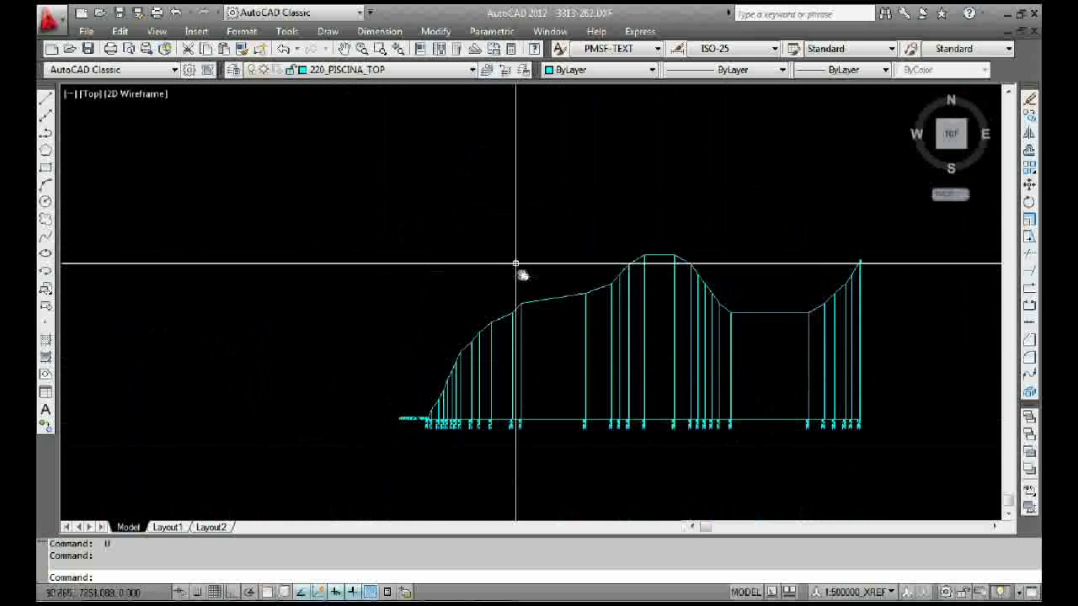
scroll(492, 368, "up", 2)
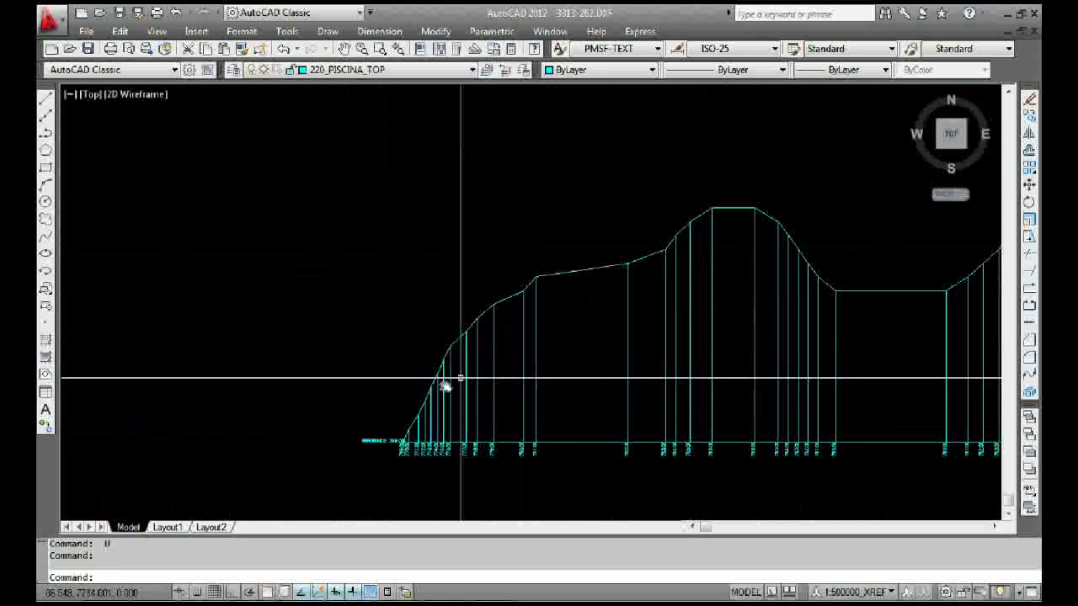
middle_click_drag(512, 380, 383, 384)
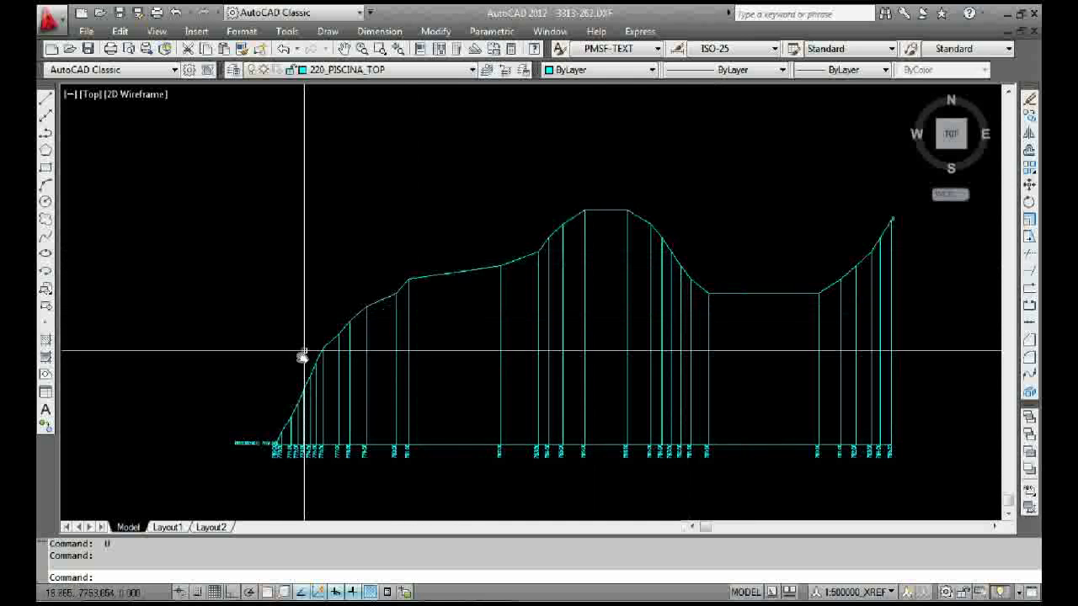
Step: Inspect the reference elevation label and the first contour elevations along the baseline at the start of the profile
scroll(282, 477, "up", 5)
scroll(282, 477, "down", 2)
scroll(261, 433, "down", 4)
scroll(260, 438, "up", 5)
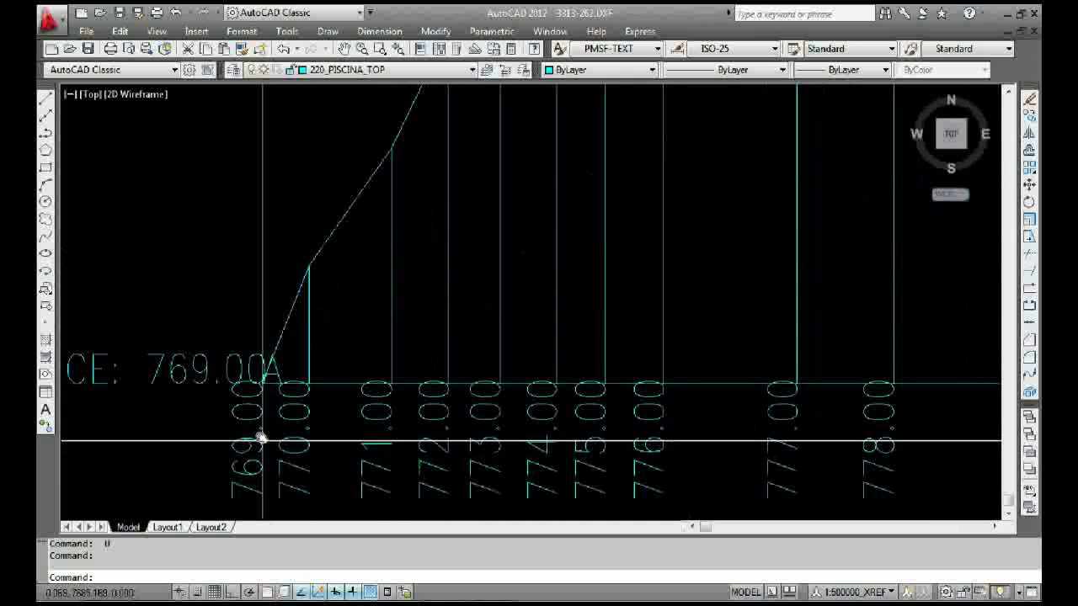
scroll(260, 429, "down", 3)
scroll(257, 421, "up", 5)
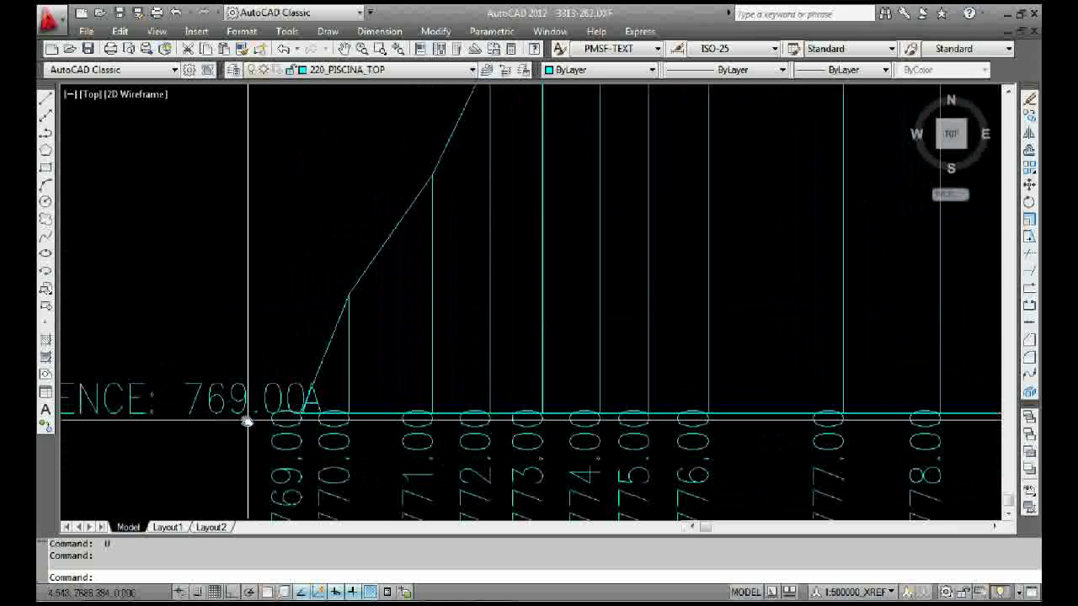
scroll(244, 421, "down", 5)
scroll(242, 394, "up", 5)
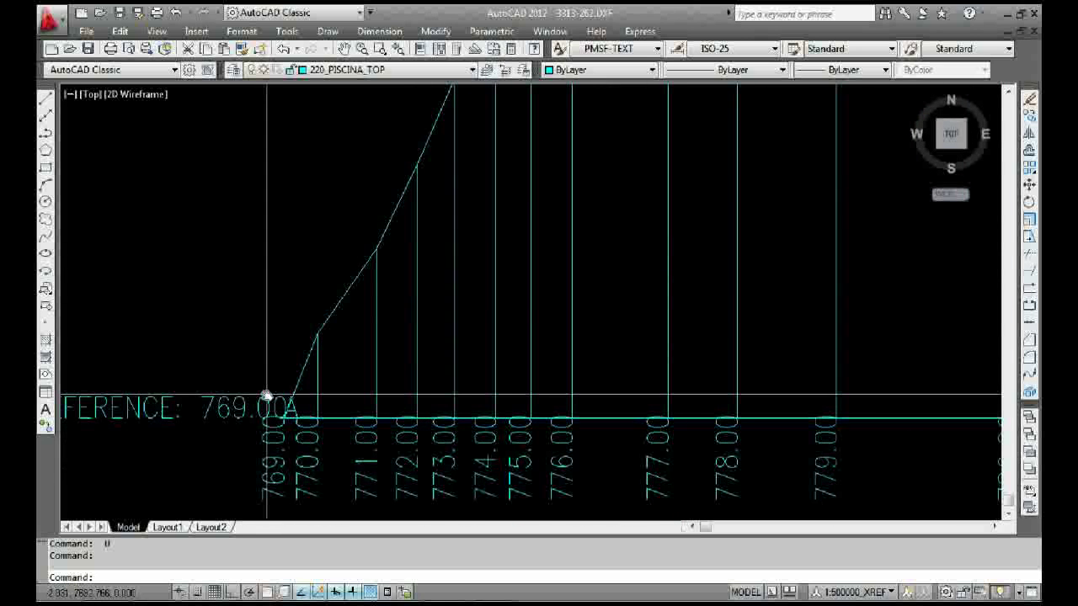
scroll(266, 396, "down", 1)
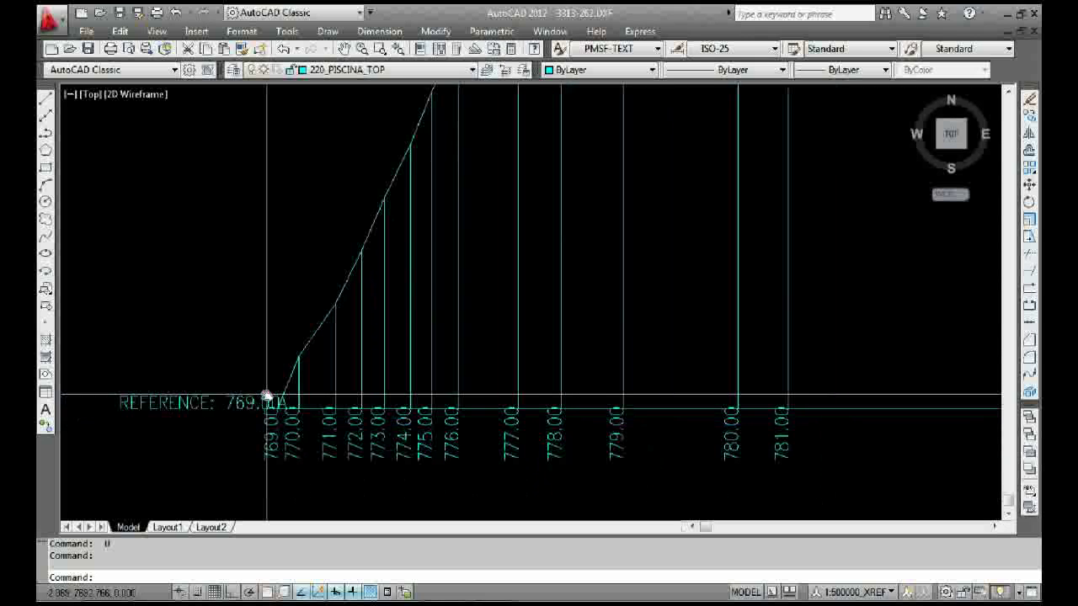
scroll(266, 395, "up", 2)
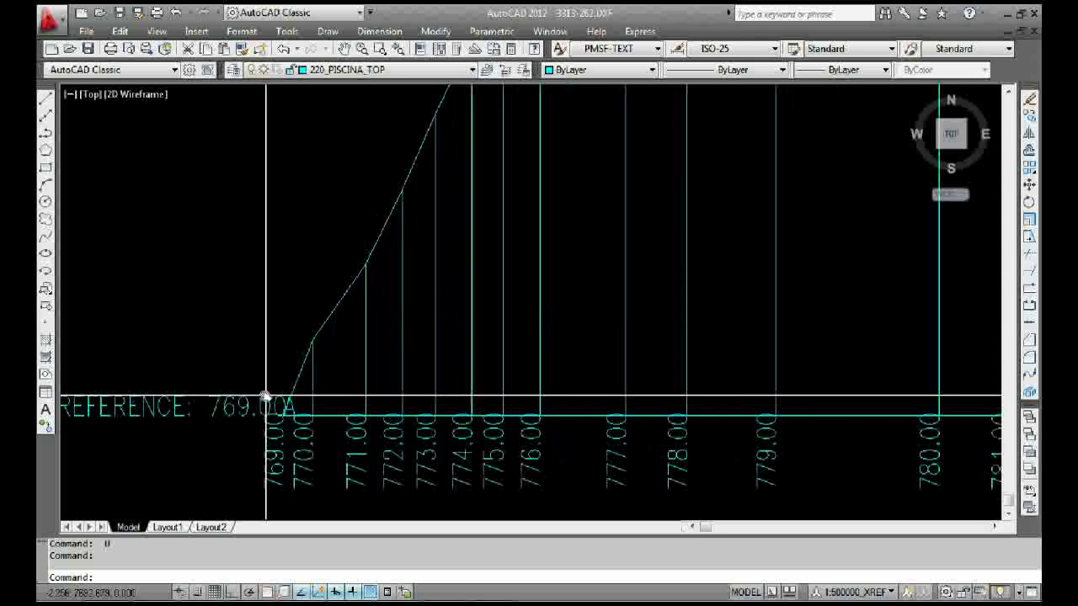
Step: Check the vertical line at the 776.00 elevation by highlighting it between the baseline and the profile curve
scroll(267, 396, "down", 4)
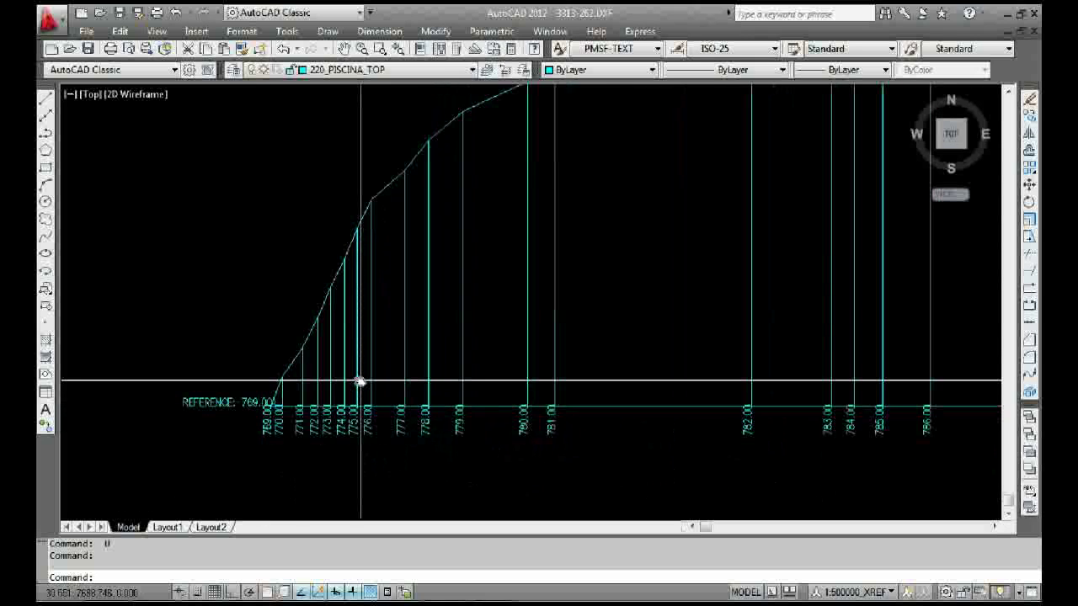
scroll(360, 375, "up", 3)
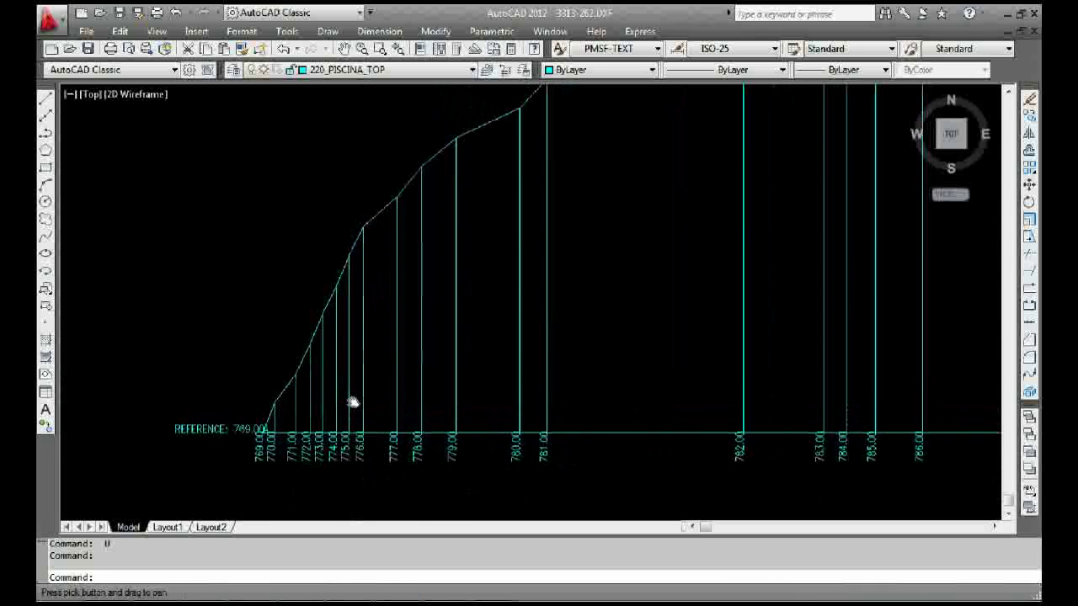
left_click(380, 285)
middle_click_drag(380, 285, 375, 391)
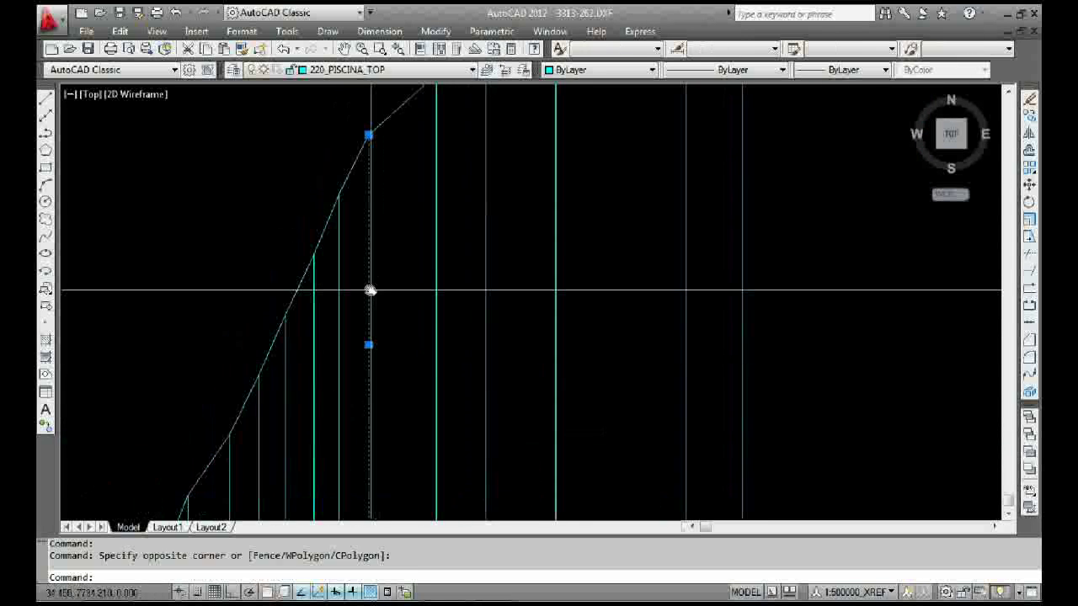
scroll(380, 308, "down", 3)
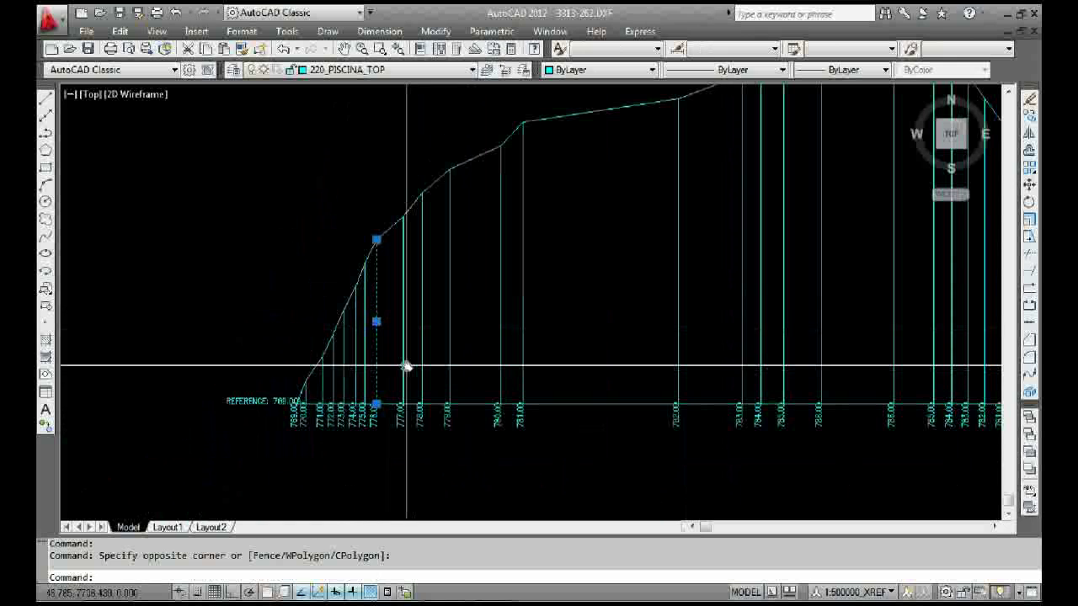
scroll(379, 342, "down", 4)
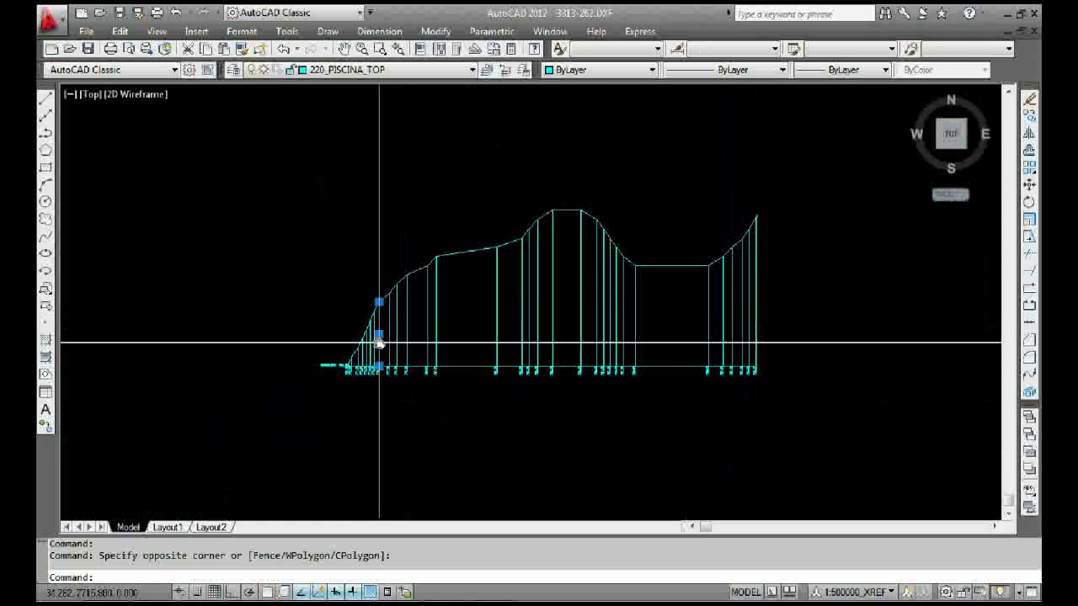
scroll(379, 344, "up", 5)
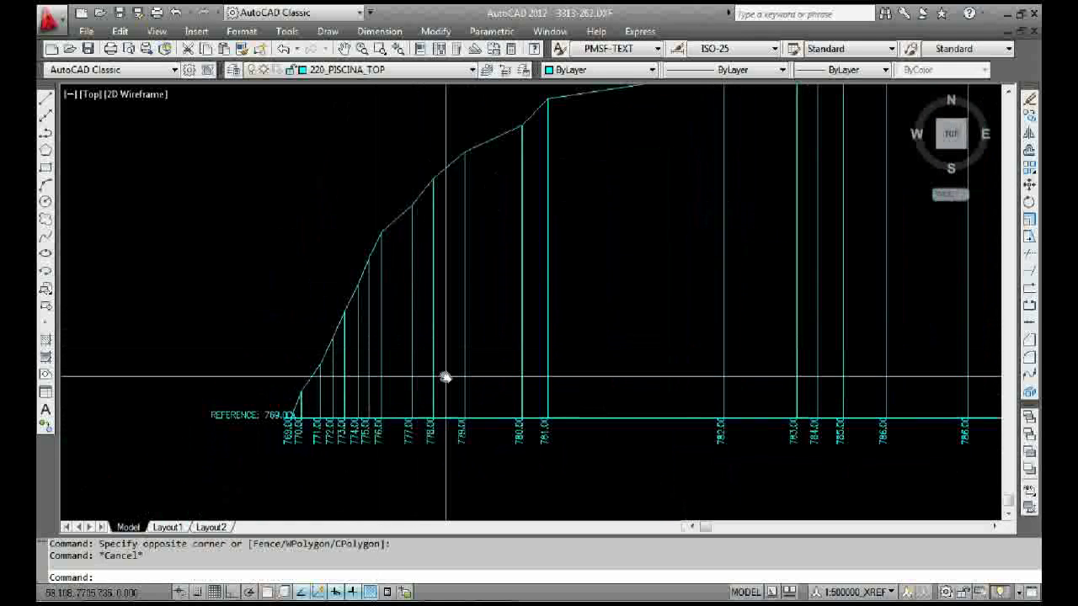
Step: Highlight the profile's horizontal baseline to check its full extent, and clear the selection
left_click(587, 419)
scroll(505, 414, "down", 4)
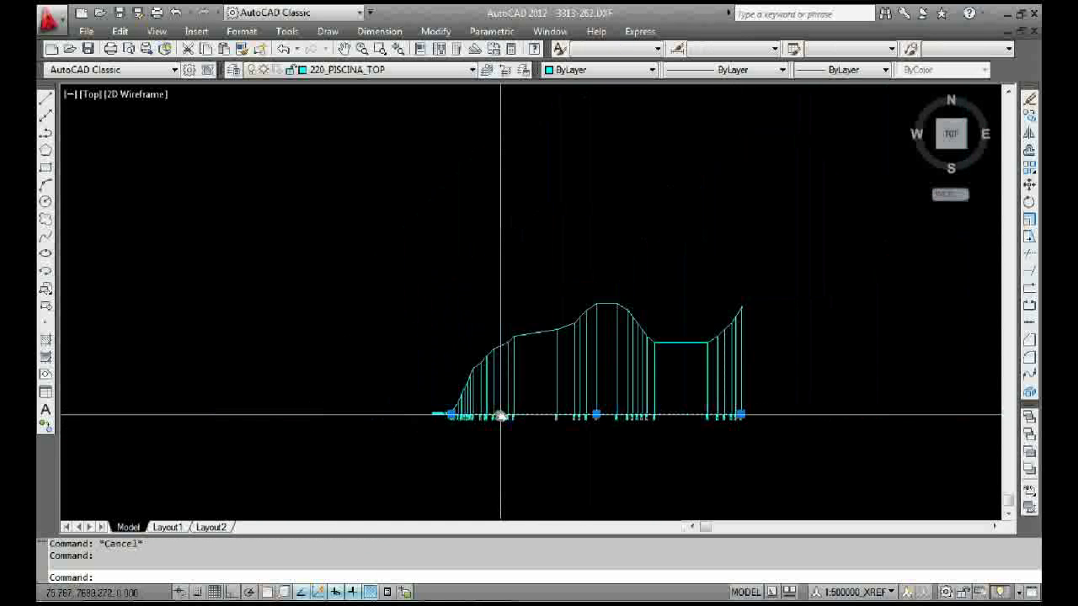
scroll(497, 415, "up", 4)
key("Escape")
scroll(445, 392, "up", 2)
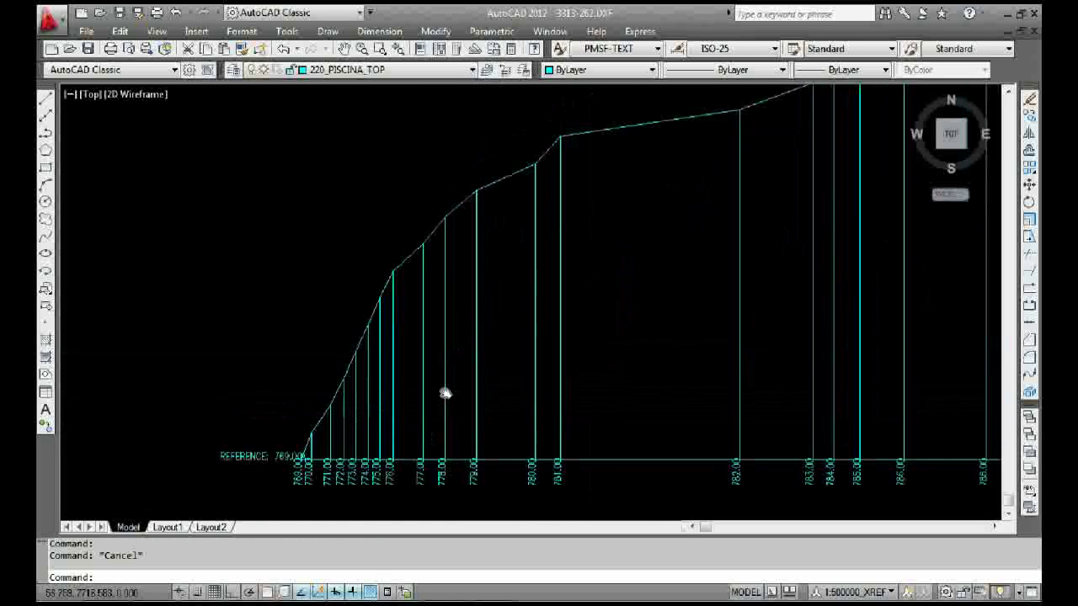
Step: Examine the profile's shape and where its start A meets the baseline at the 769.00 label
middle_click_drag(445, 402, 451, 364)
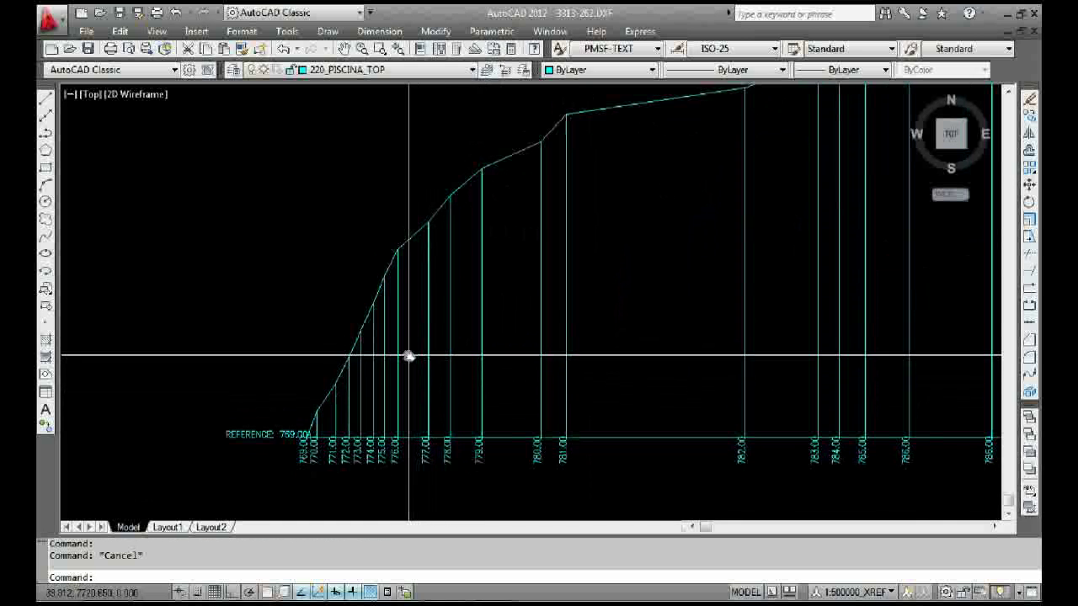
scroll(407, 354, "down", 4)
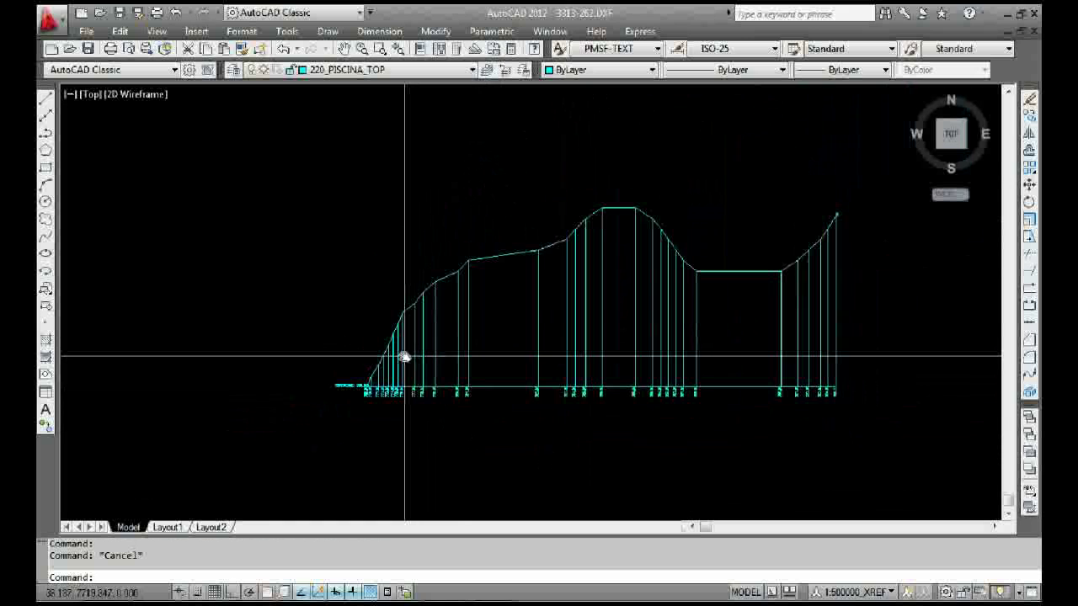
scroll(404, 357, "up", 2)
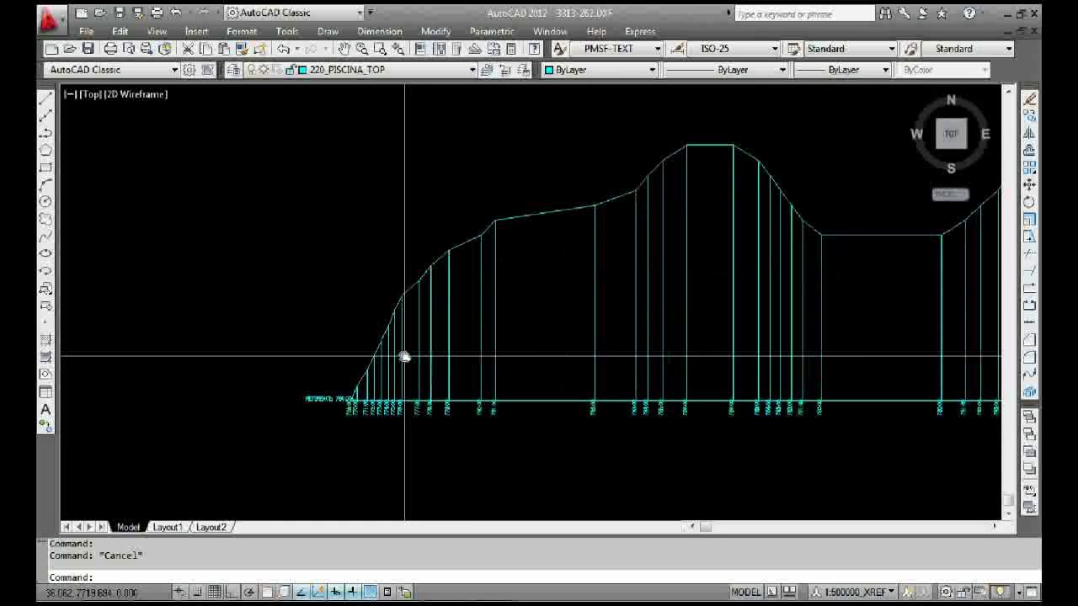
scroll(354, 404, "up", 6)
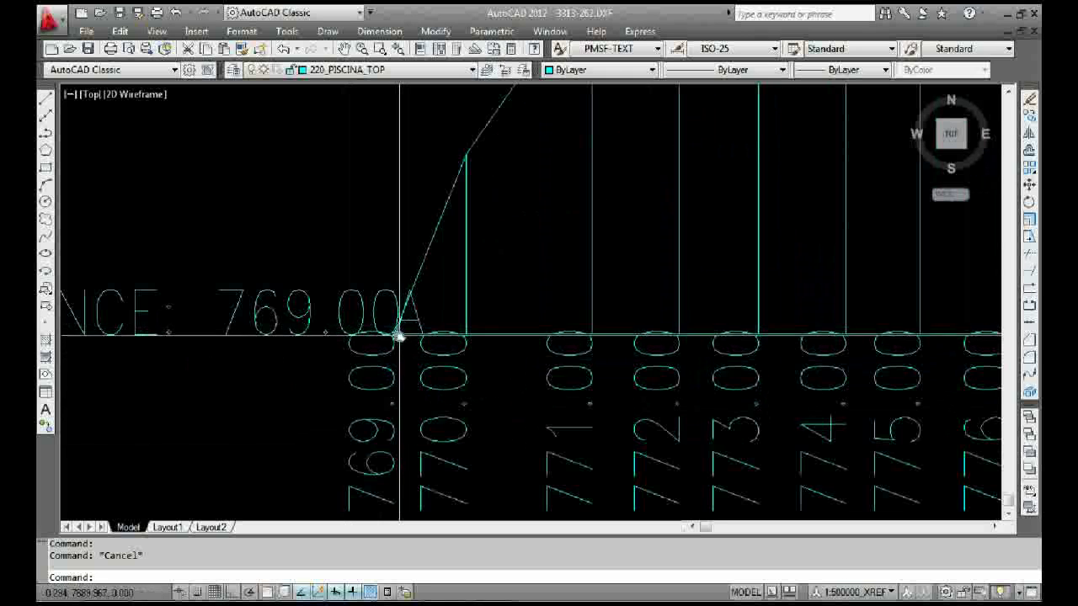
scroll(383, 370, "down", 5)
scroll(457, 261, "up", 5)
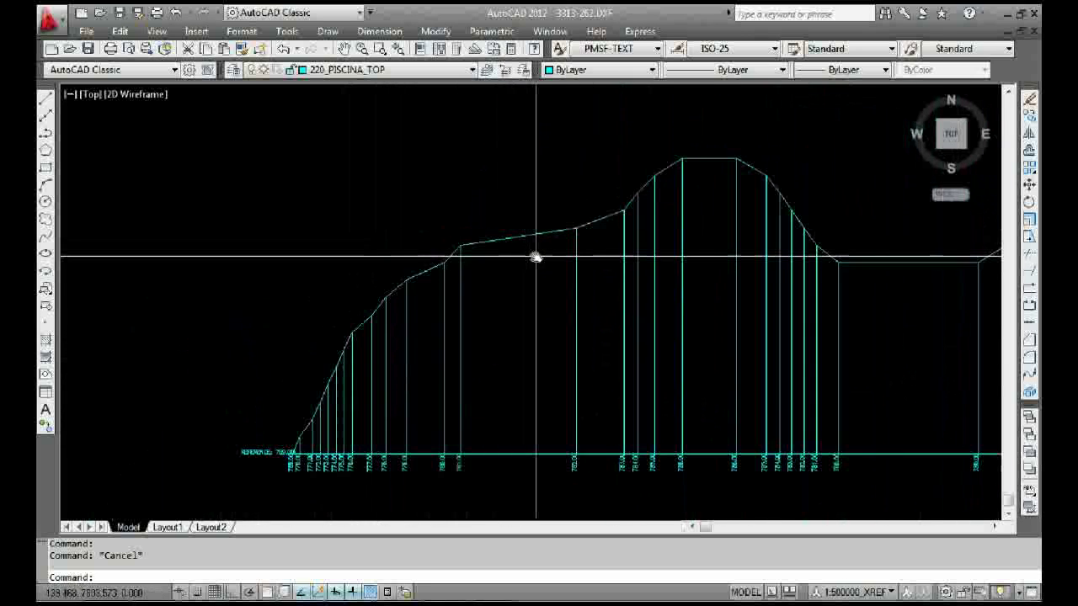
middle_click_drag(532, 256, 516, 263)
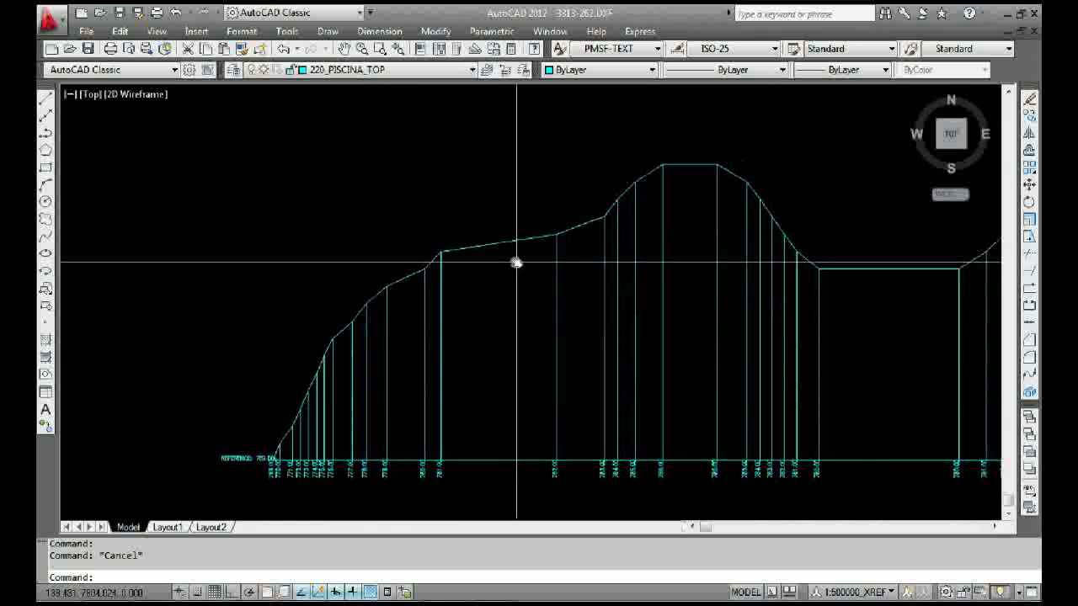
Step: Inspect the 782.00 elevation label and its vertical line on the profile's baseline
key("Return")
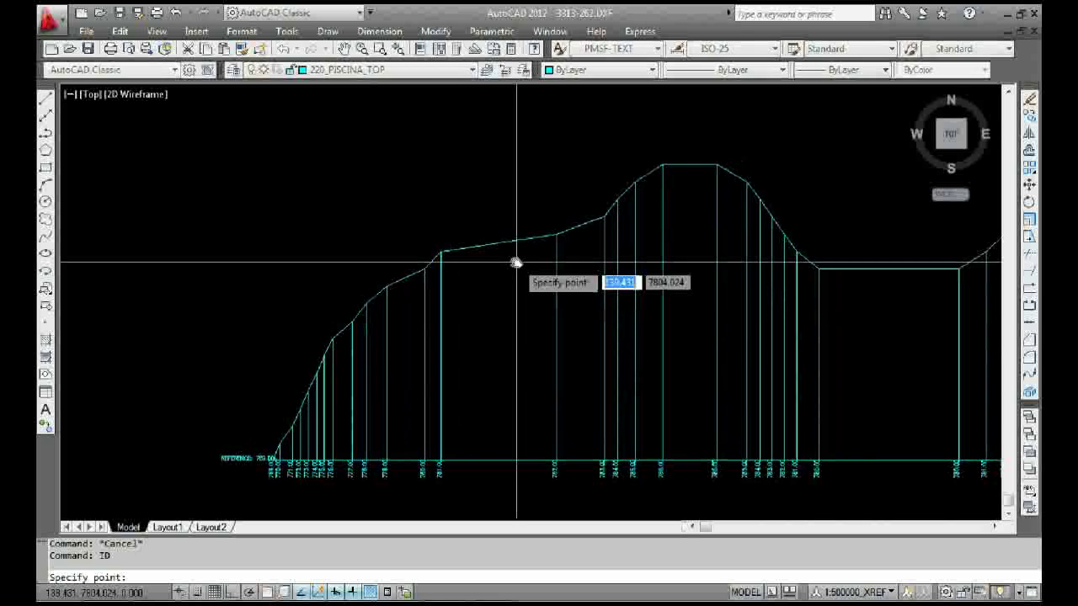
key("Escape")
scroll(581, 436, "up", 4)
scroll(547, 475, "up", 3)
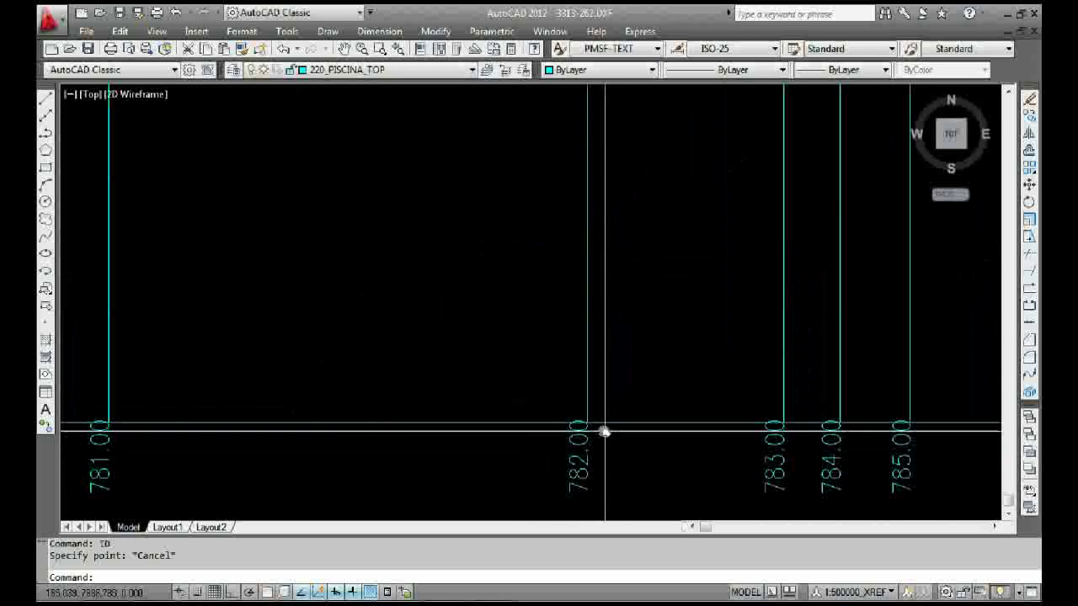
scroll(602, 430, "down", 5)
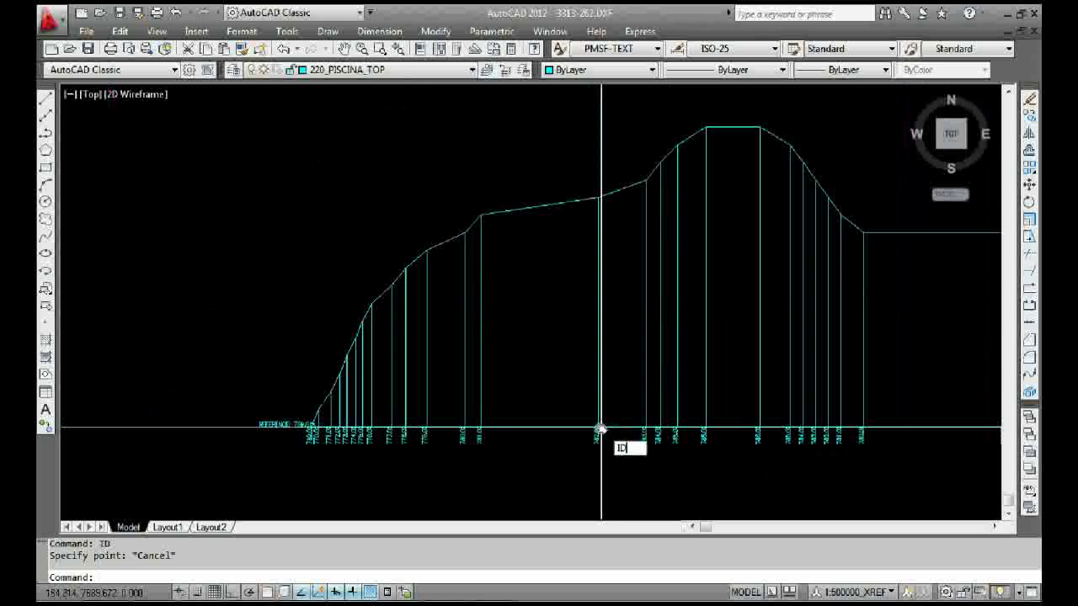
Step: Query the coordinates of the profile vertex above the 782.00 label with the ID command, with object snap turned on
type("ID")
key("Return")
scroll(596, 204, "up", 2)
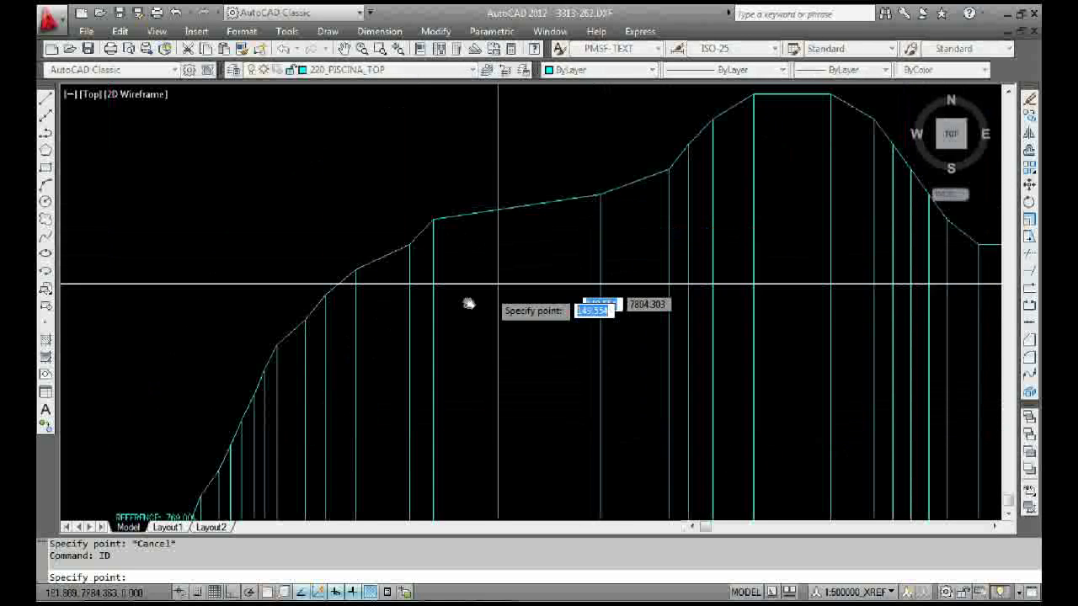
scroll(498, 285, "down", 2)
scroll(277, 392, "up", 4)
scroll(274, 455, "down", 4)
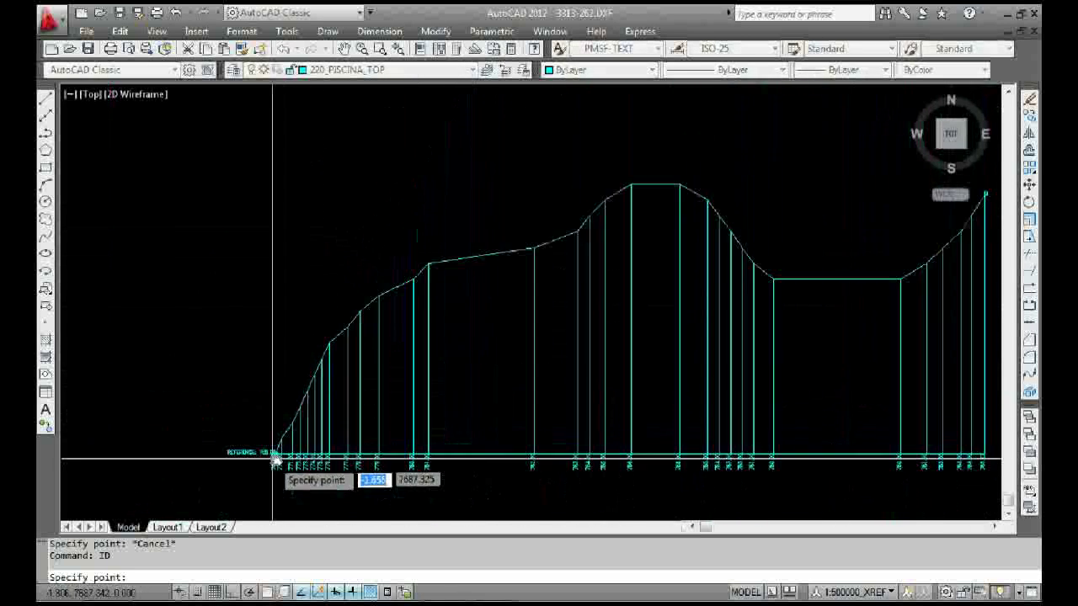
scroll(532, 236, "up", 5)
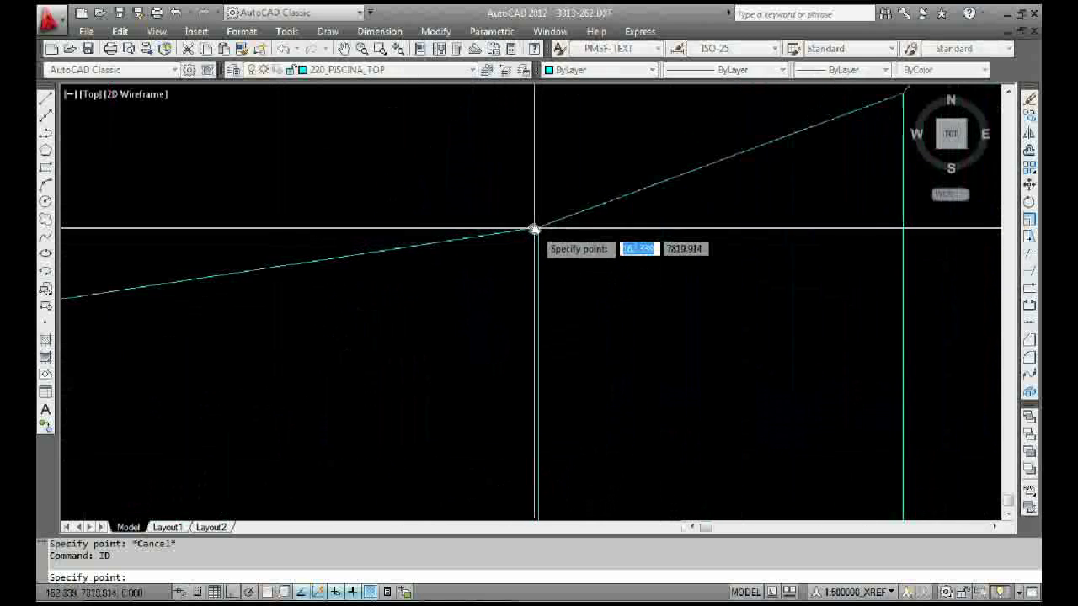
key("F3")
left_click(536, 227)
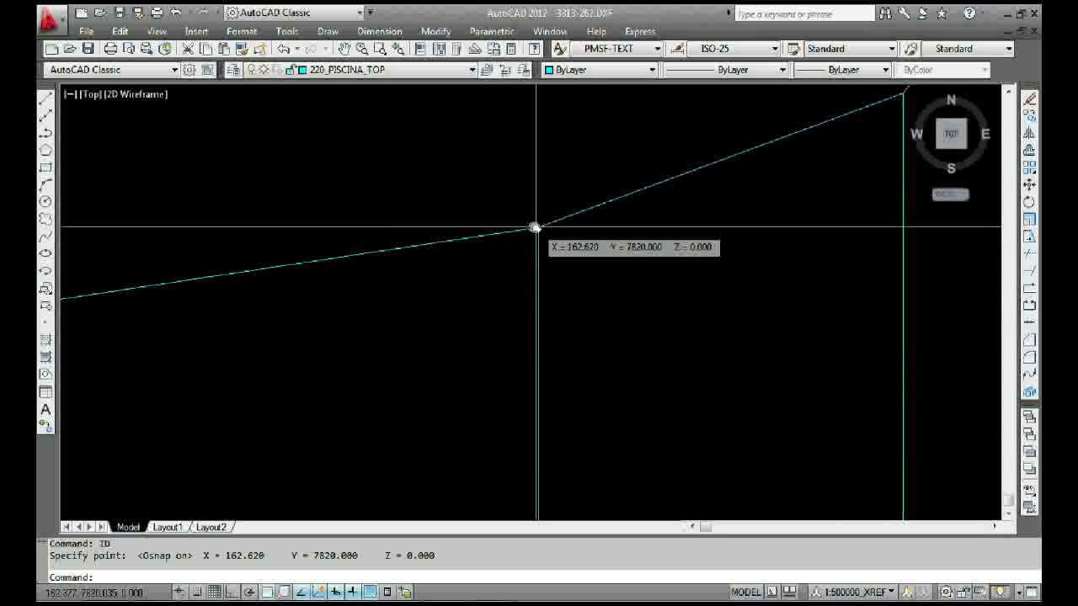
Step: Measure the distance along the baseline from the foot of the 782.00 vertical line to the profile's start A
scroll(536, 227, "down", 5)
scroll(505, 337, "up", 3)
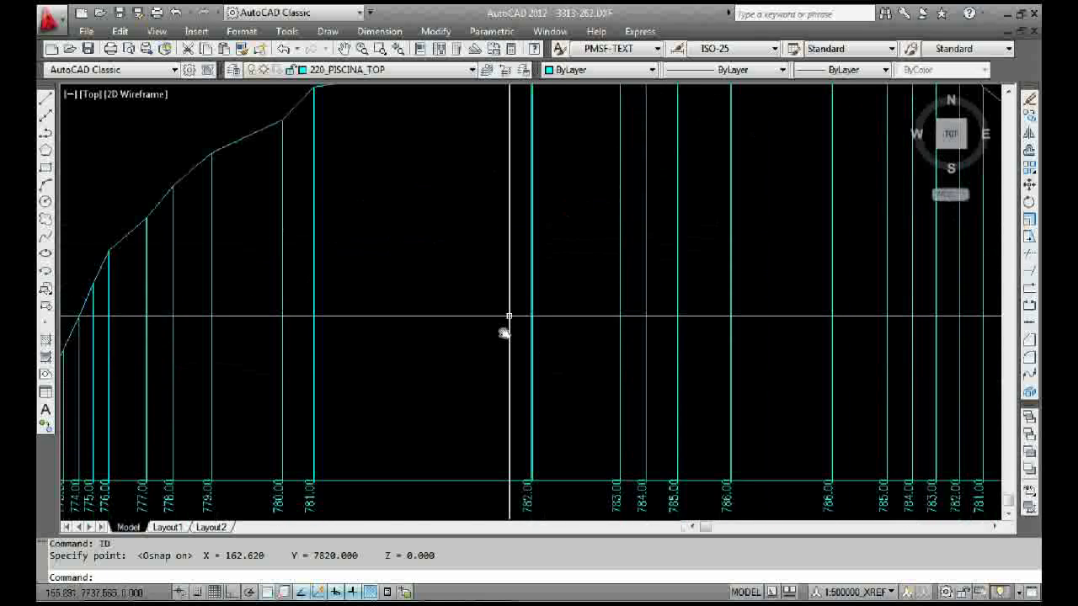
scroll(524, 435, "up", 5)
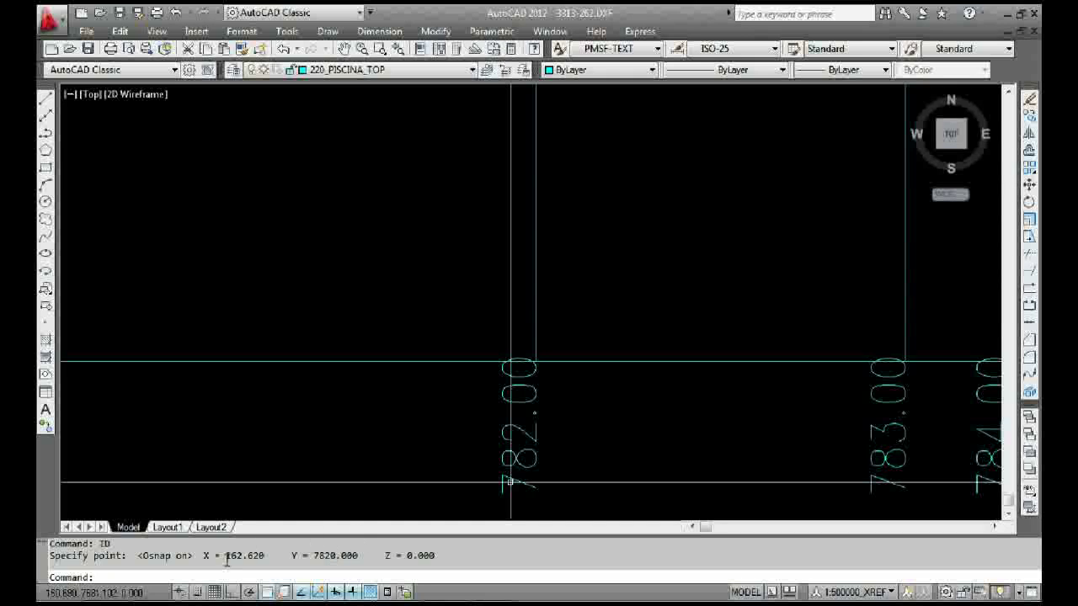
scroll(510, 482, "down", 5)
type("D")
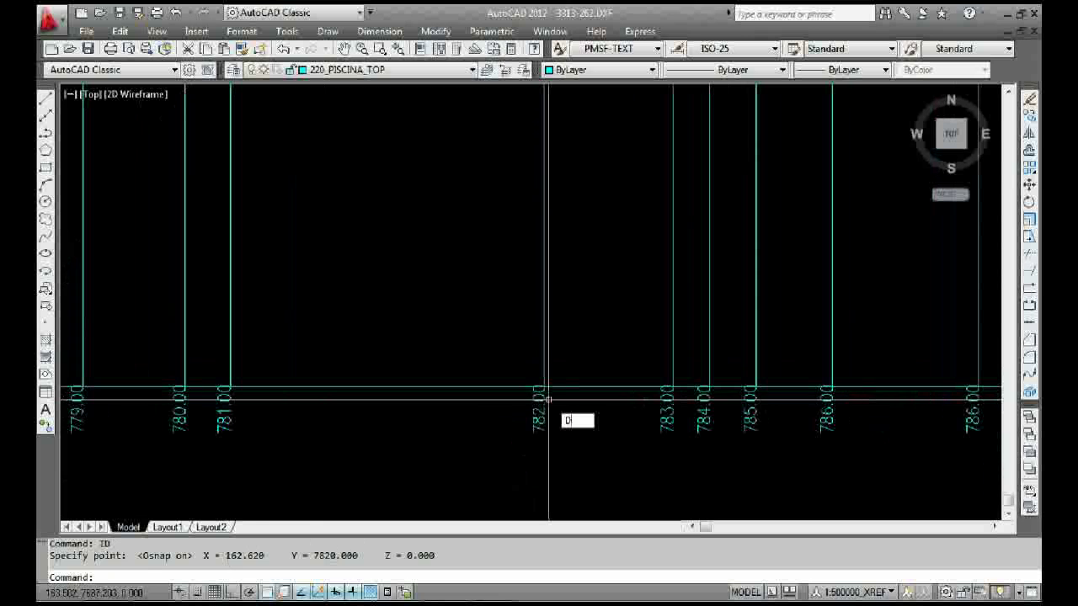
type("I")
key("Return")
scroll(548, 400, "up", 3)
left_click(543, 382)
scroll(508, 417, "down", 4)
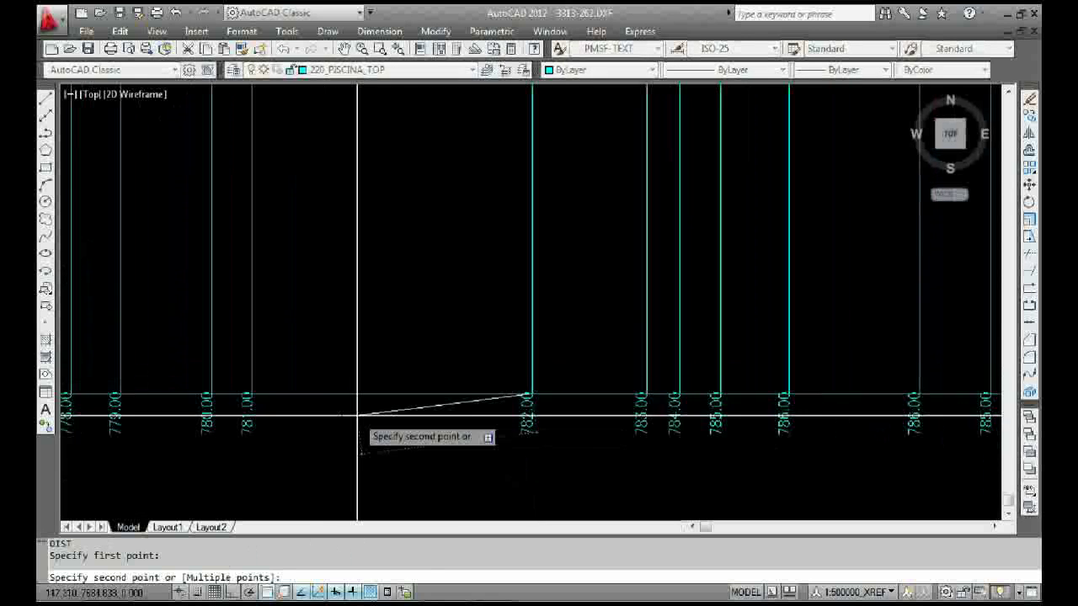
scroll(698, 413, "down", 3)
scroll(493, 401, "up", 5)
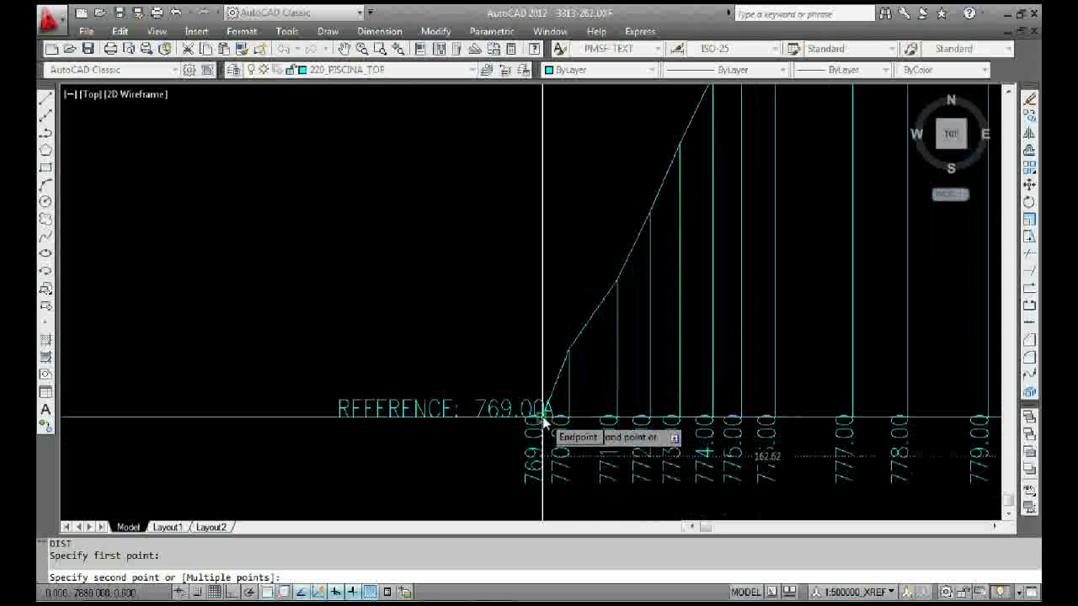
left_click(545, 419)
scroll(532, 405, "down", 5)
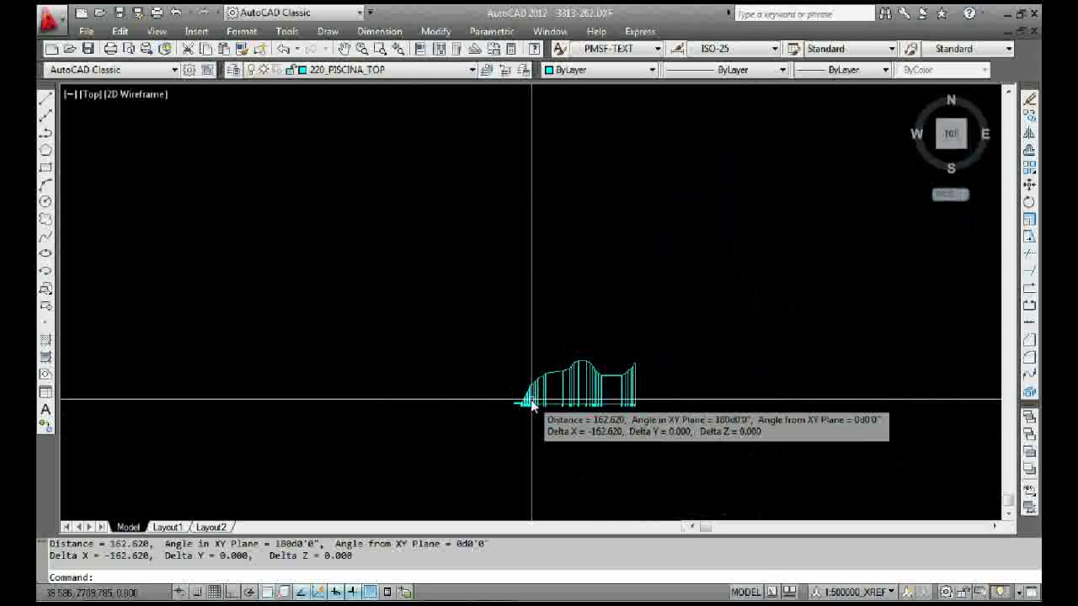
Step: View the drawing at its full extents to locate the profile relative to the contour map
middle_click(550, 380)
middle_click(550, 381)
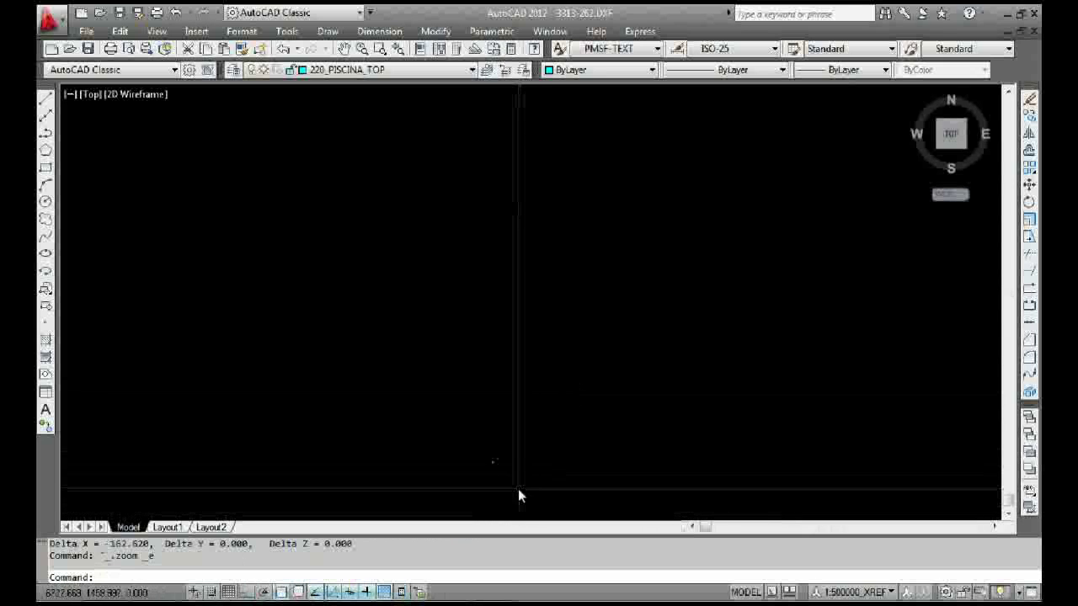
scroll(520, 489, "down", 8)
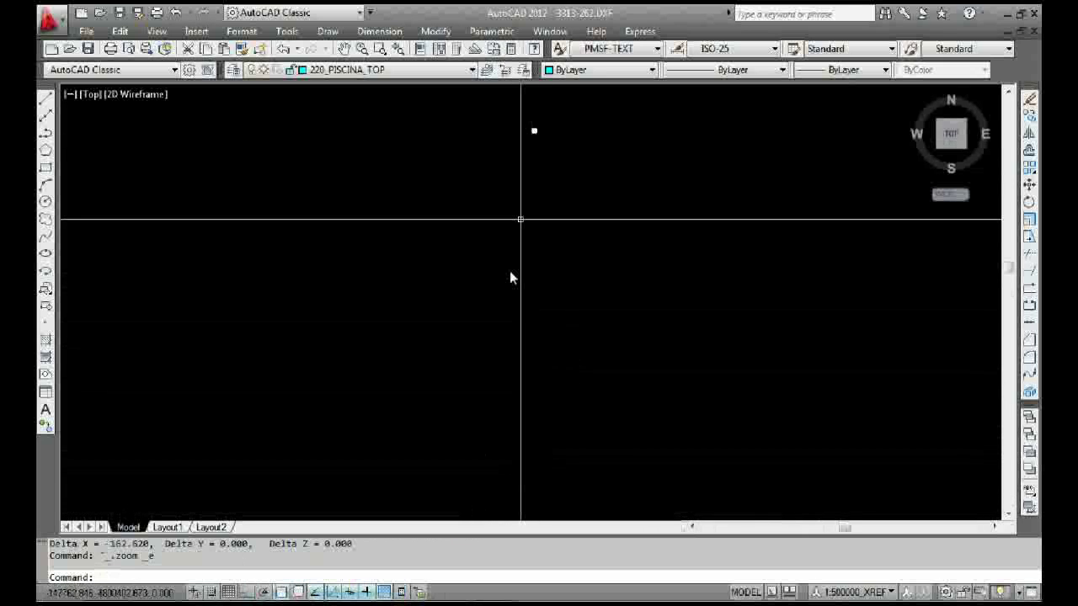
scroll(517, 460, "up", 4)
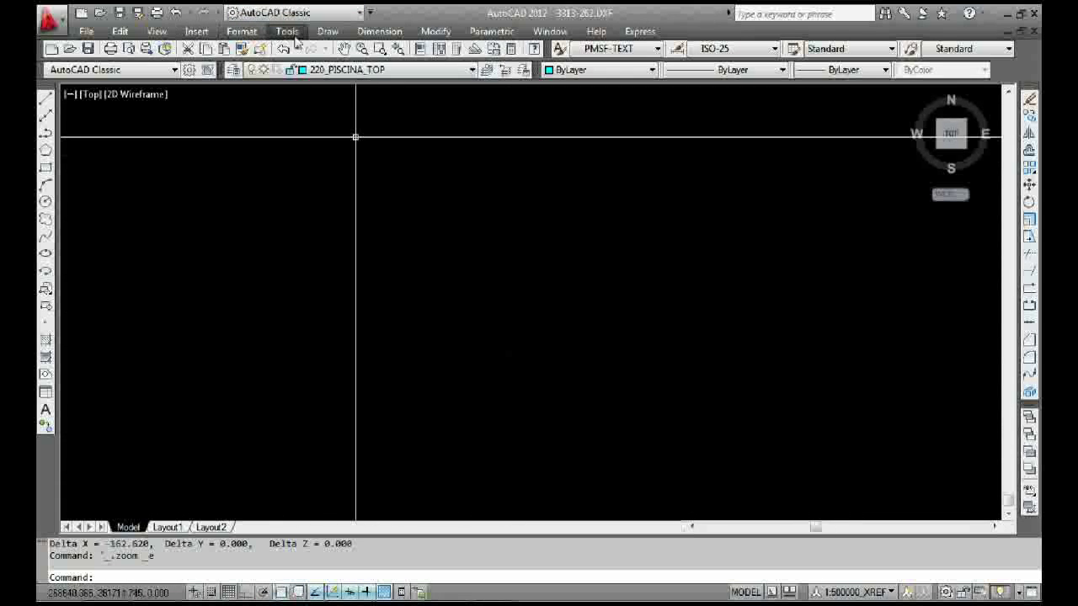
left_click(242, 31)
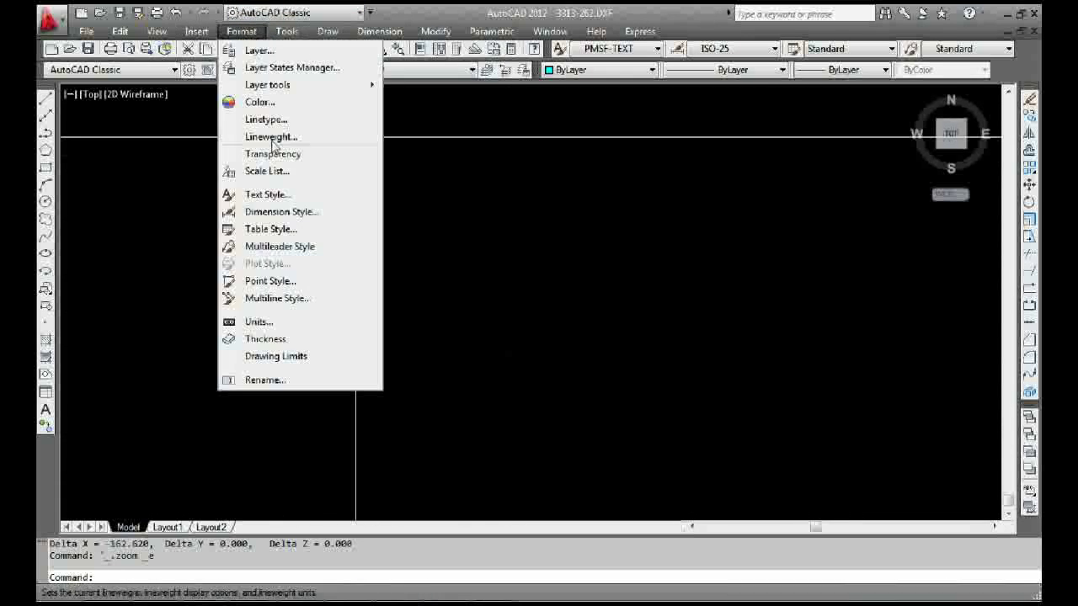
left_click(286, 31)
left_click(189, 216)
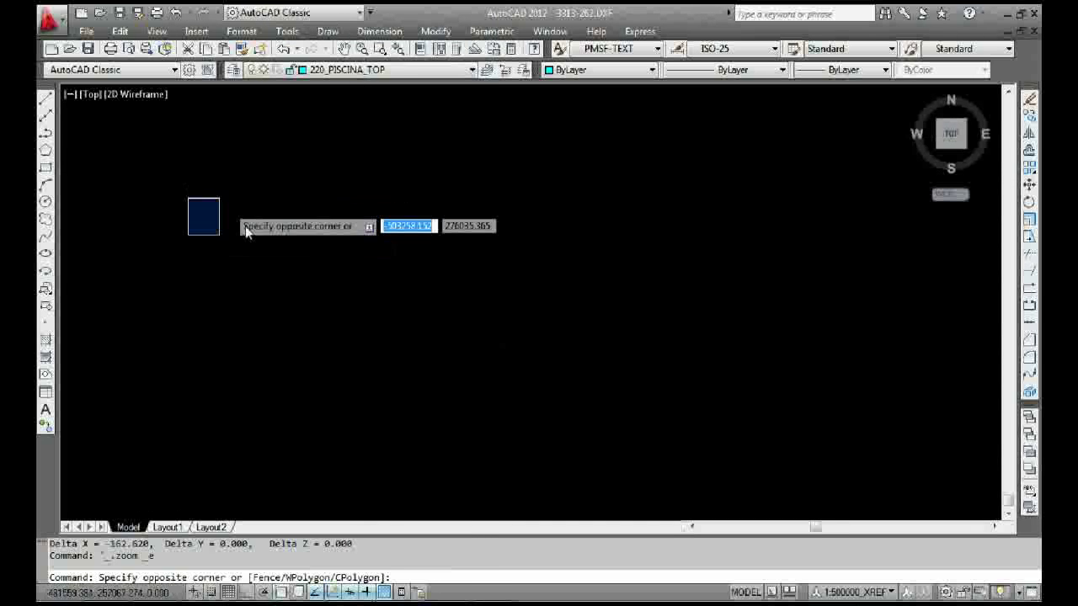
left_click(254, 230)
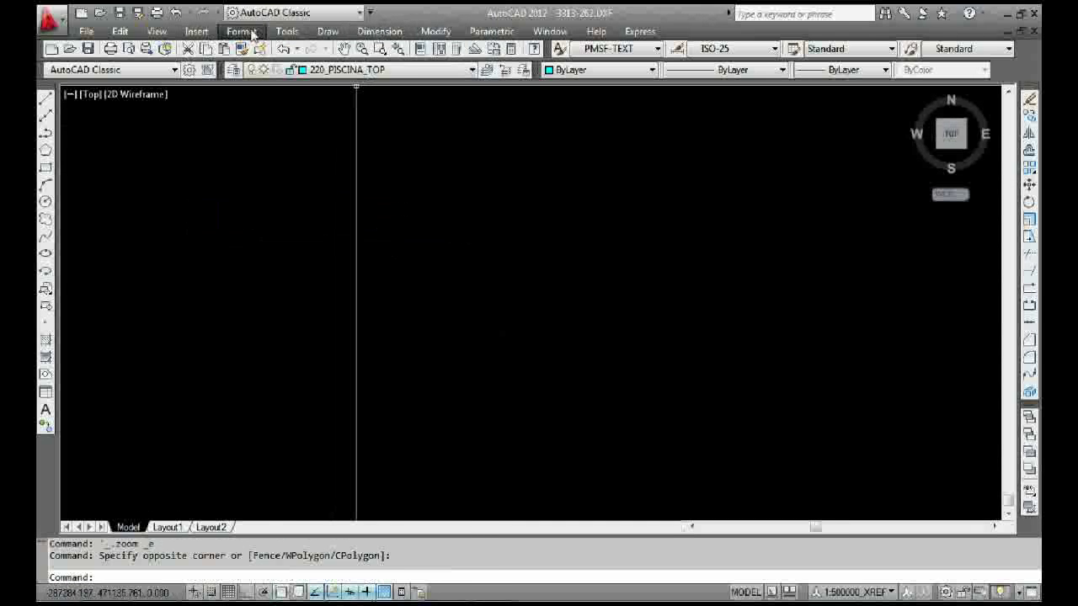
Step: Split the model view into two viewports with the Horizontal configuration
left_click(157, 31)
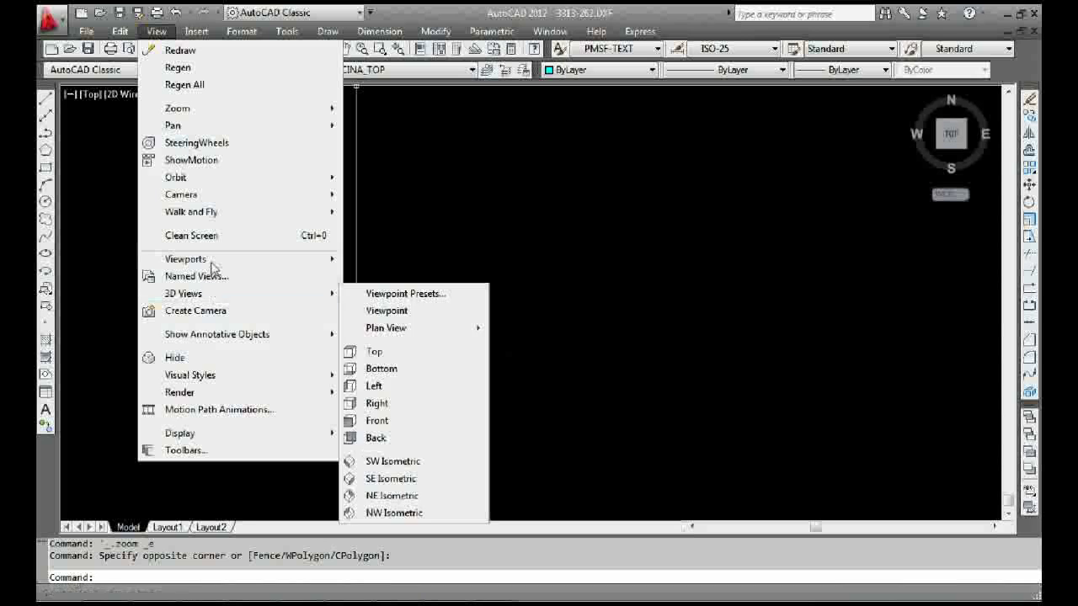
mouse_move(297, 266)
left_click(428, 316)
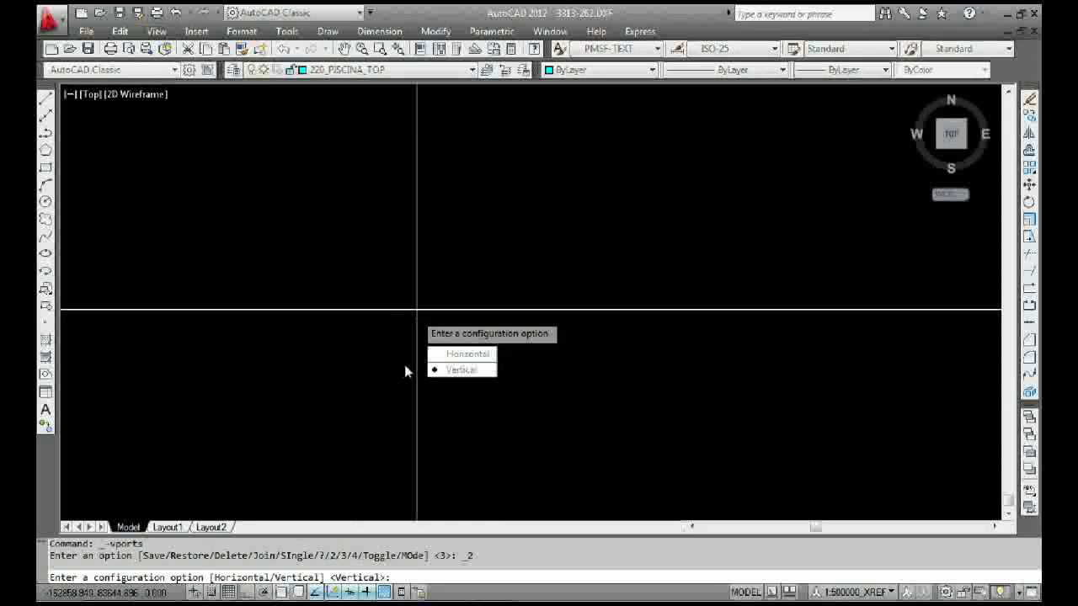
left_click(452, 355)
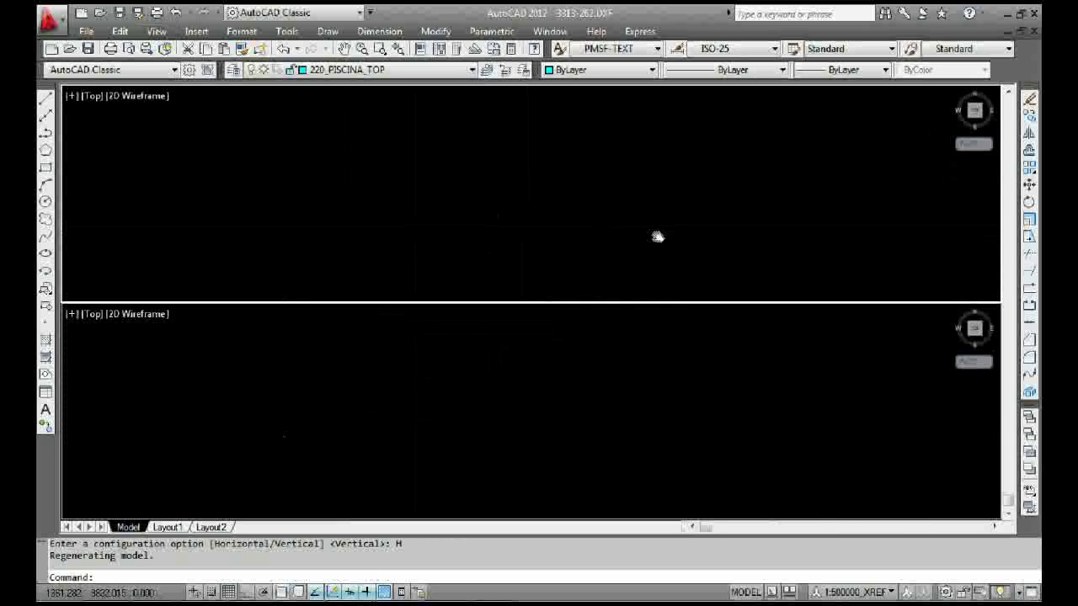
Step: Frame the contour map in the upper viewport and the complete terrain profile in the lower one
middle_click(657, 235)
middle_click(657, 235)
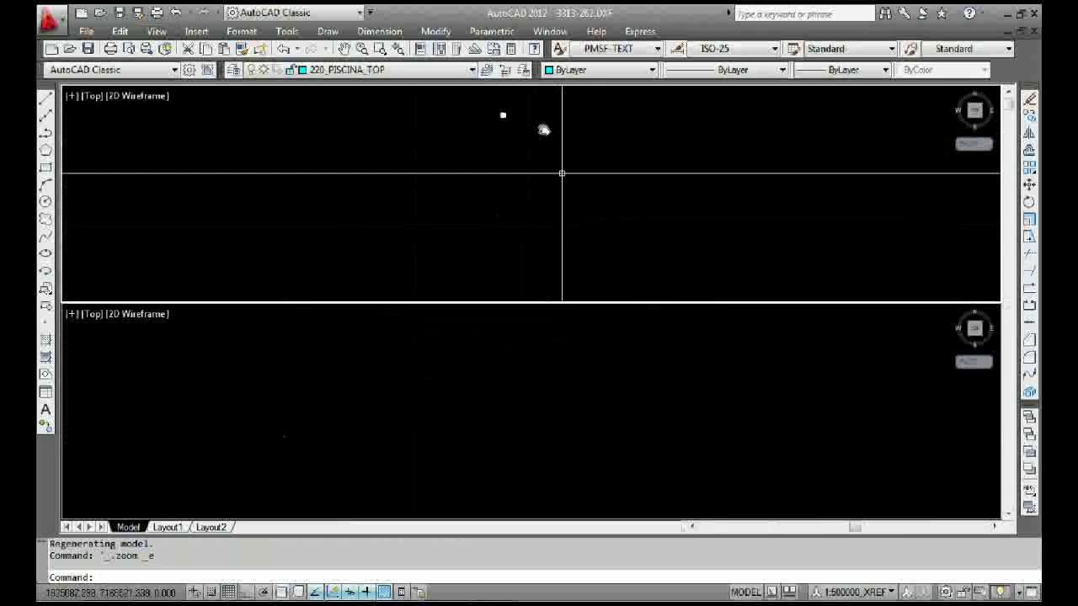
middle_click_drag(484, 198, 576, 290)
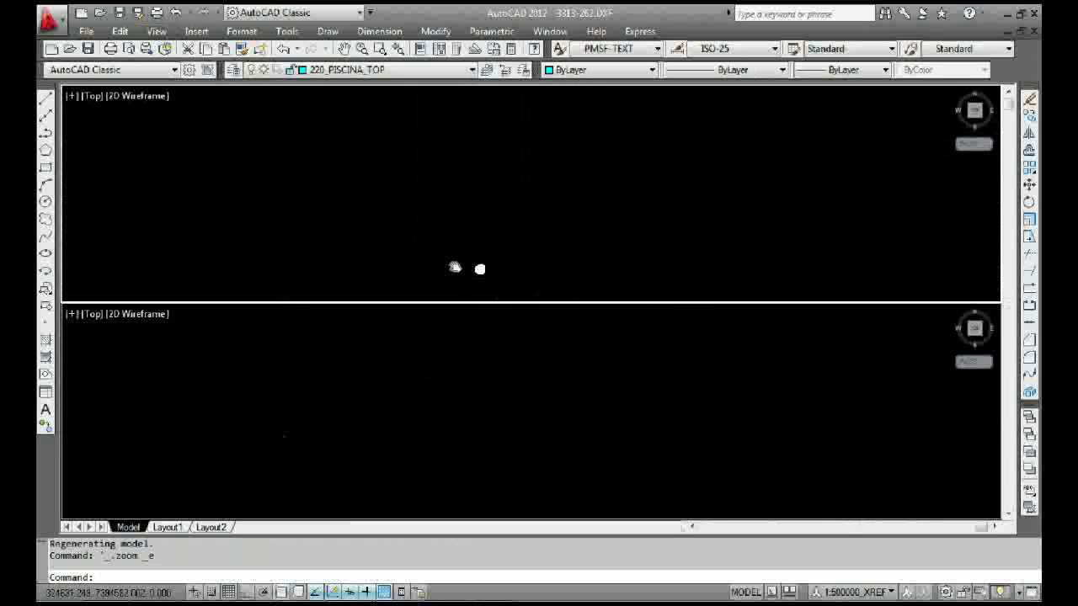
scroll(547, 295, "up", 6)
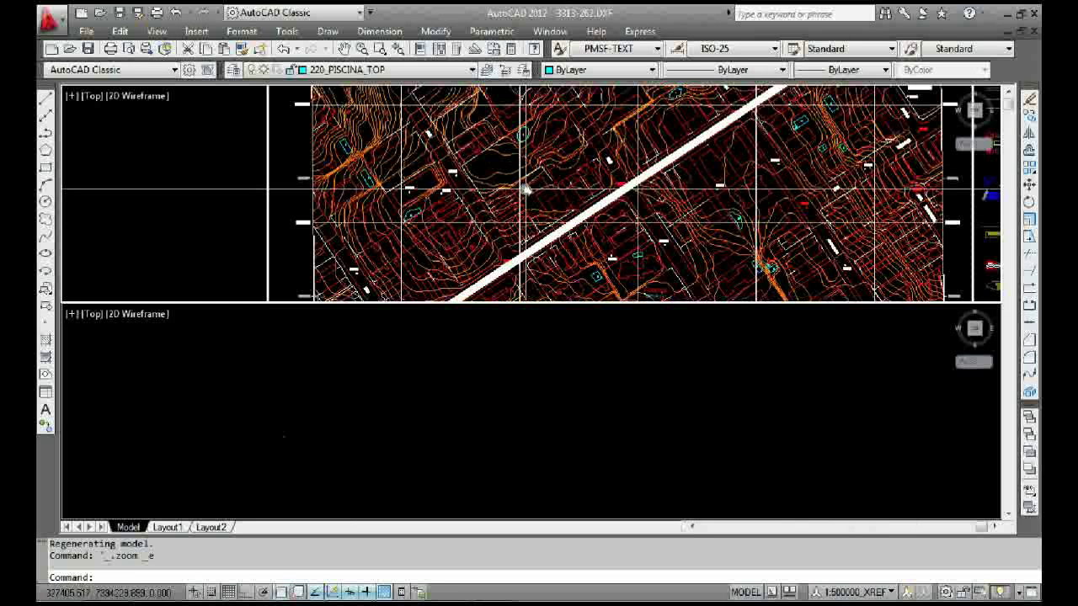
scroll(514, 299, "down", 2)
left_click(262, 461)
middle_click_drag(359, 412, 430, 369)
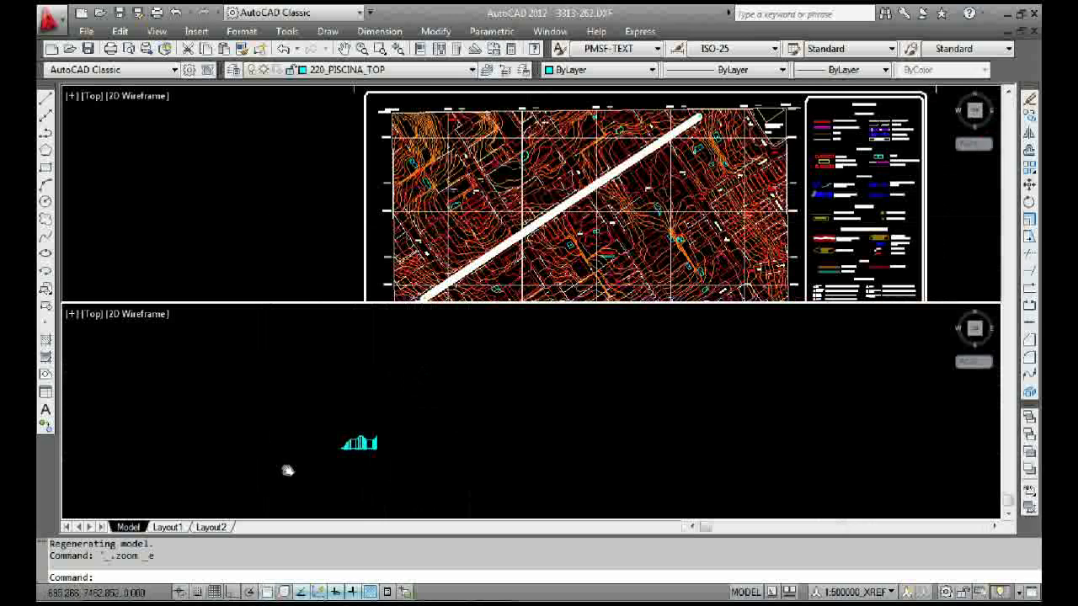
scroll(553, 361, "up", 5)
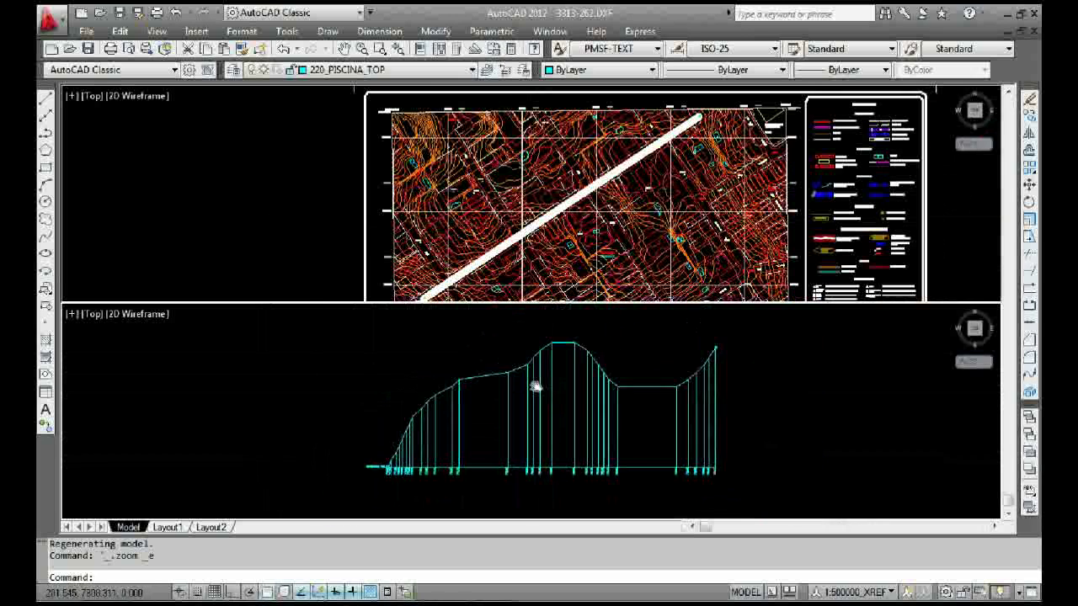
middle_click_drag(536, 386, 539, 377)
Step: Align the upper viewport's UCS to the thick white section line using the object-based UCS option
left_click(523, 247)
type("UCS")
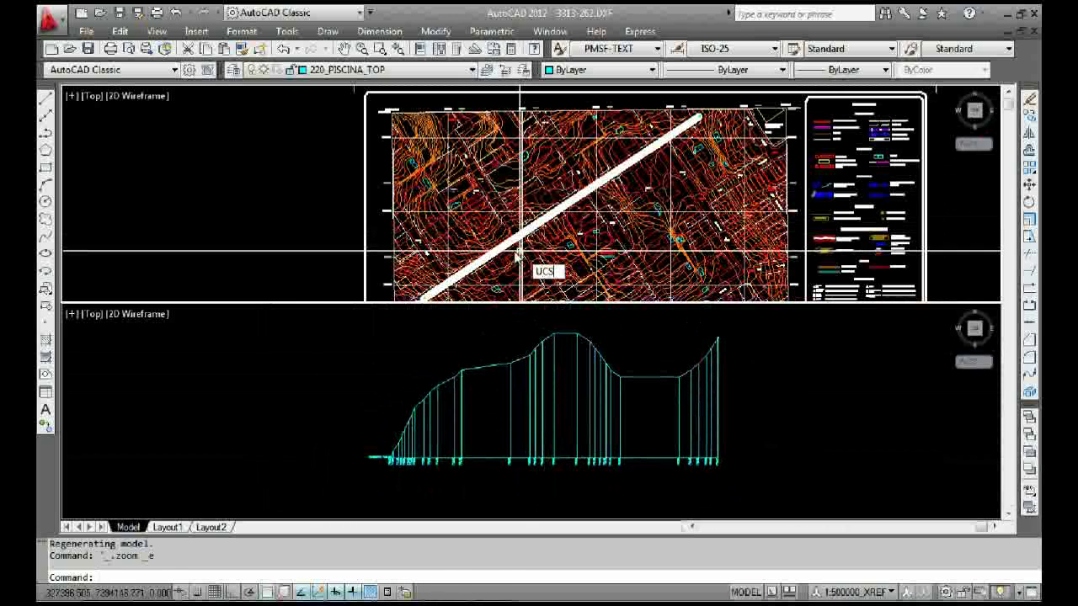
key("Return")
type("E")
key("Return")
scroll(459, 290, "up", 3)
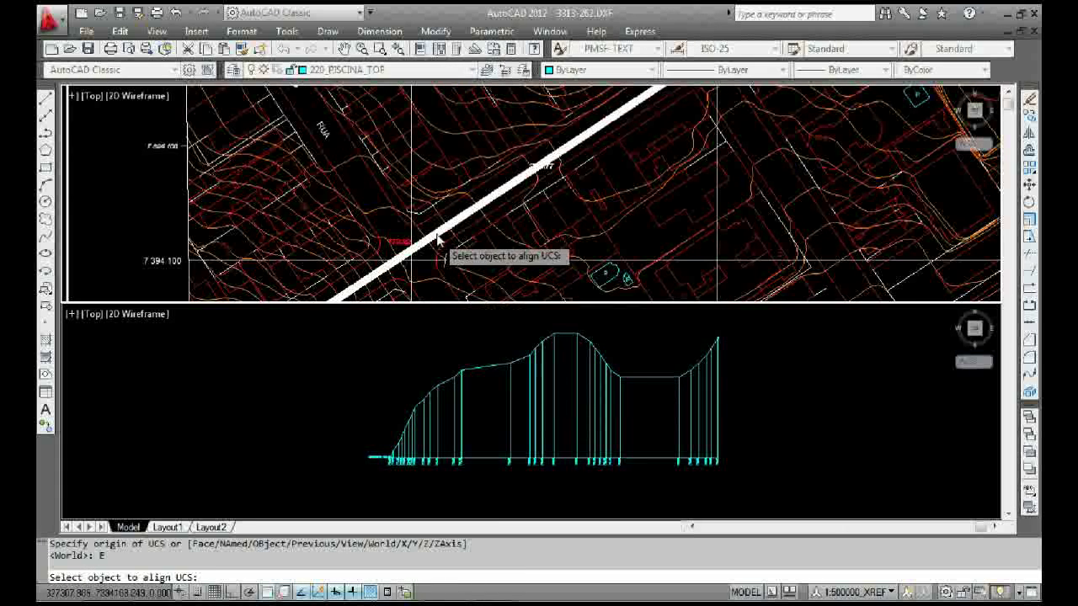
left_click(440, 238)
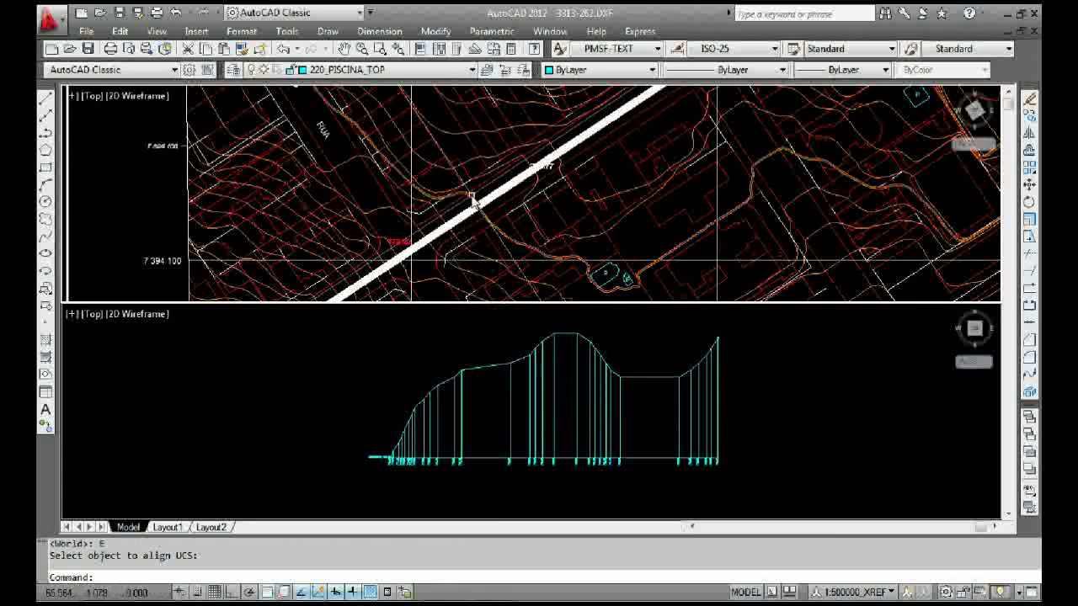
Step: Set the upper viewport to the plan view of the current UCS and enlarge the section line above the profile
type("PLAN")
key("Return")
key("Return")
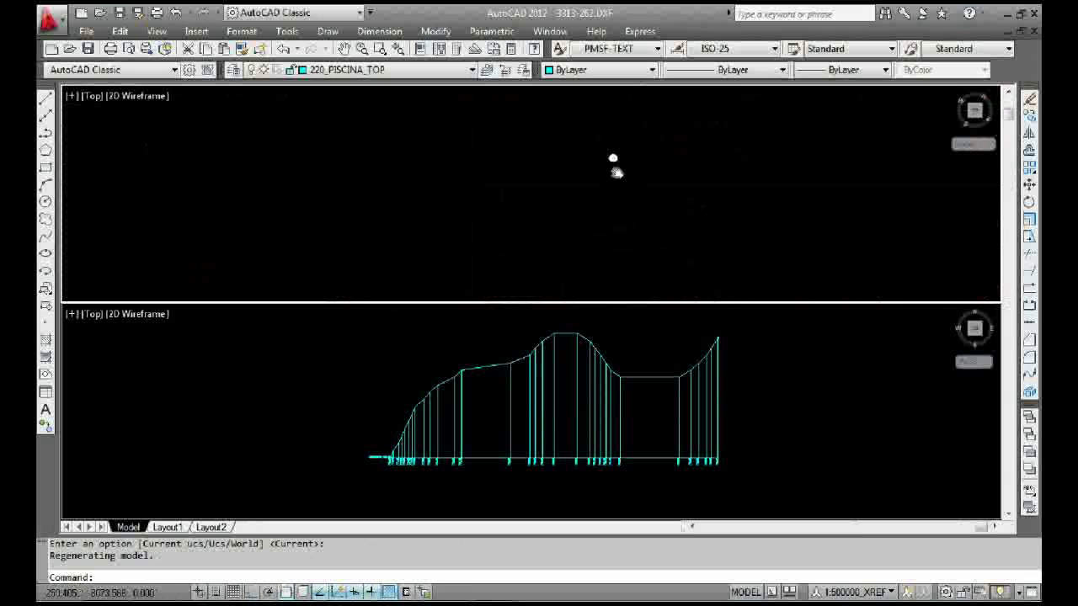
scroll(614, 171, "up", 10)
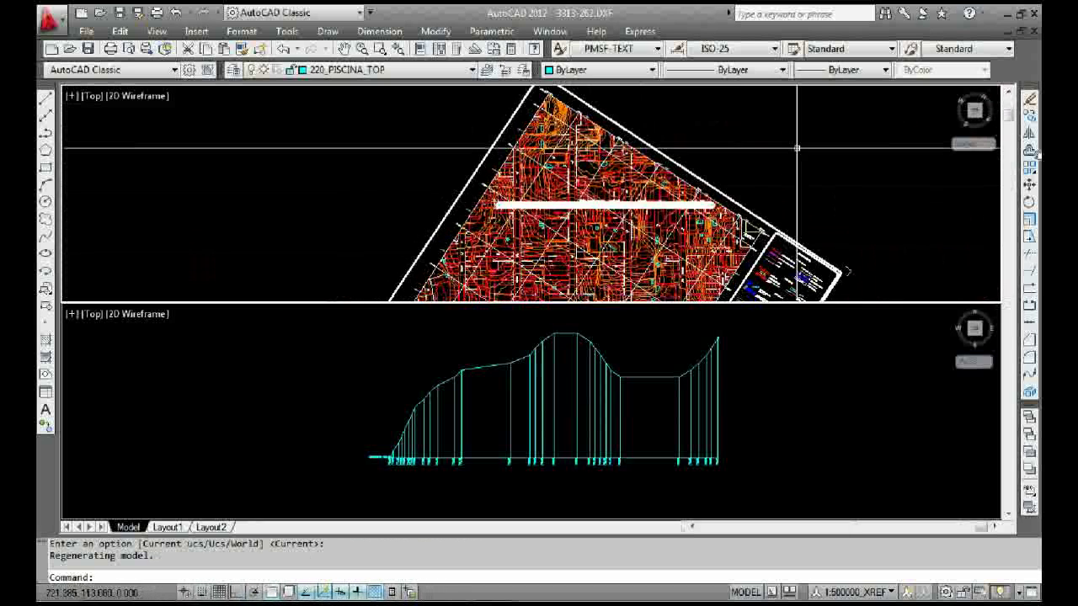
scroll(628, 220, "up", 3)
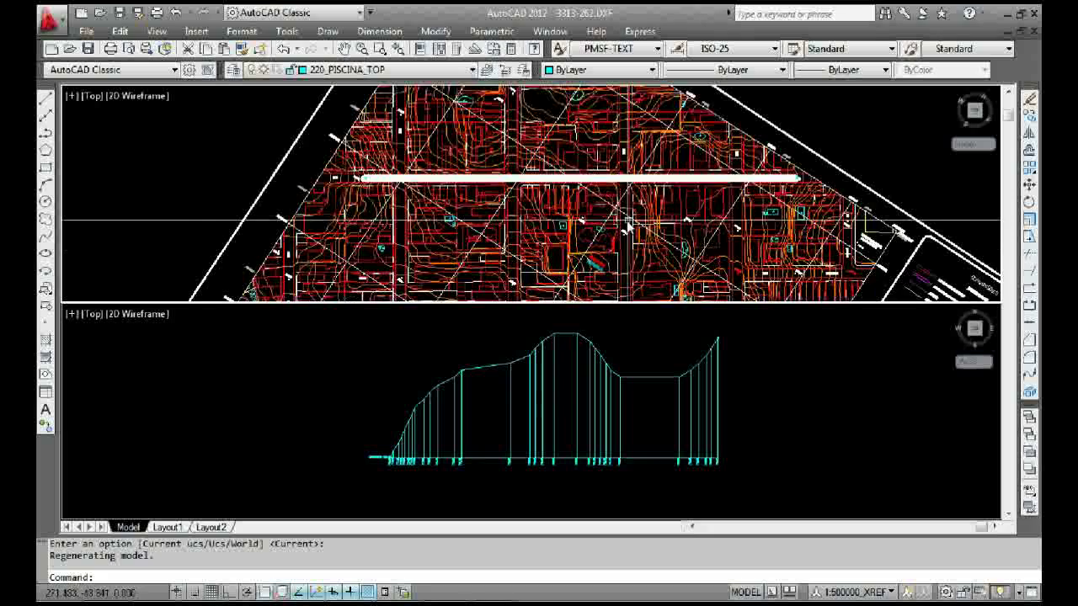
scroll(516, 105, "up", 2)
scroll(439, 373, "up", 2)
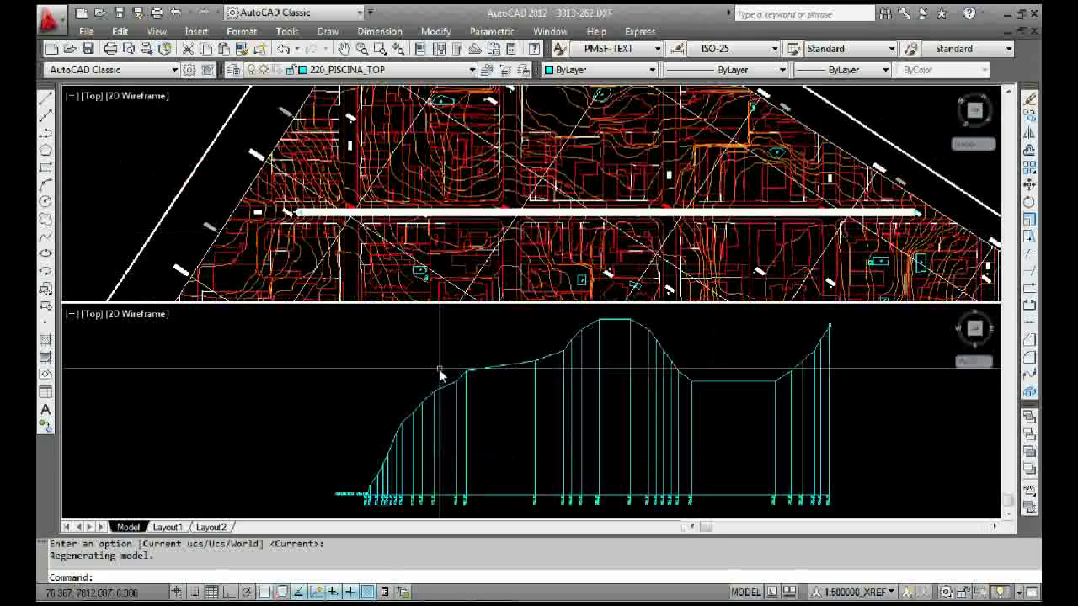
Step: Compare the section line's start on the map with the profile, and inspect the elevation labels beneath the profile's flat low stretch
middle_click_drag(438, 373, 370, 361)
scroll(418, 386, "up", 2)
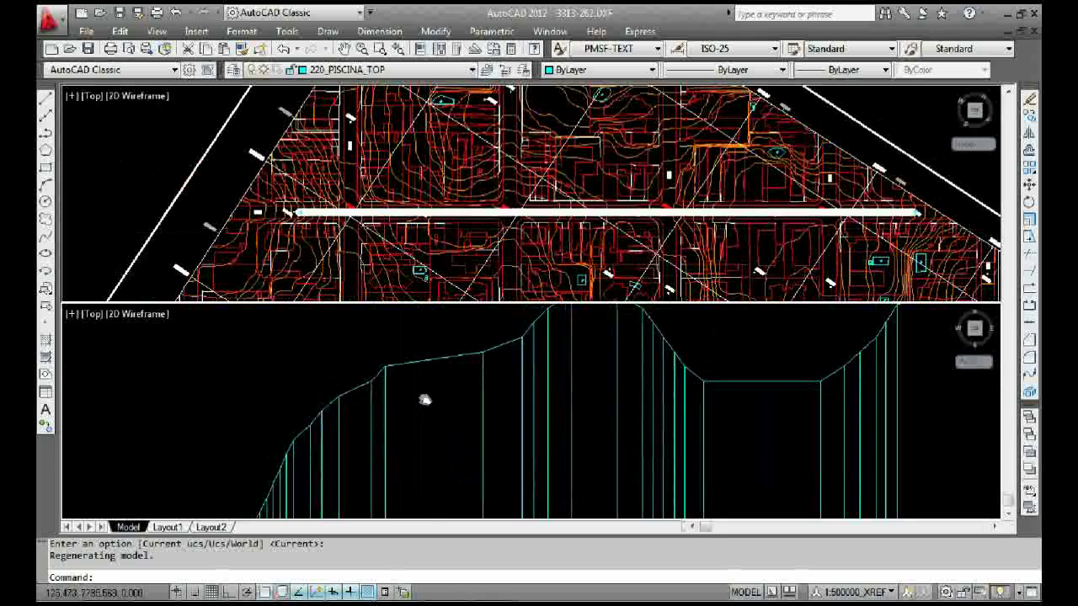
scroll(424, 397, "down", 1)
scroll(345, 226, "up", 3)
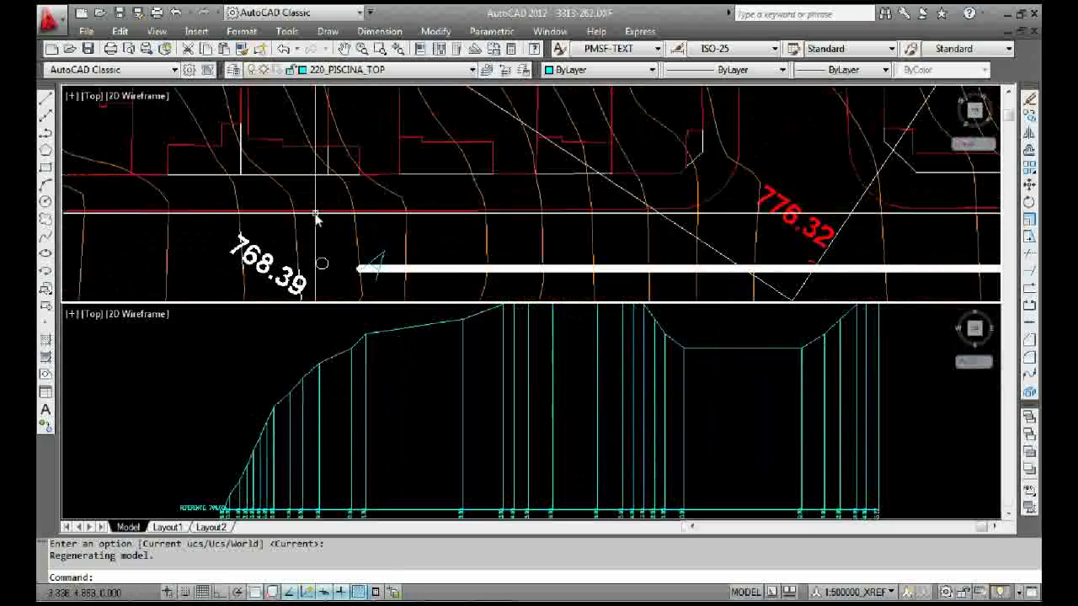
scroll(318, 225, "down", 2)
middle_click_drag(344, 250, 241, 217)
left_click(602, 415)
middle_click_drag(574, 409, 443, 392)
middle_click_drag(589, 334, 509, 338)
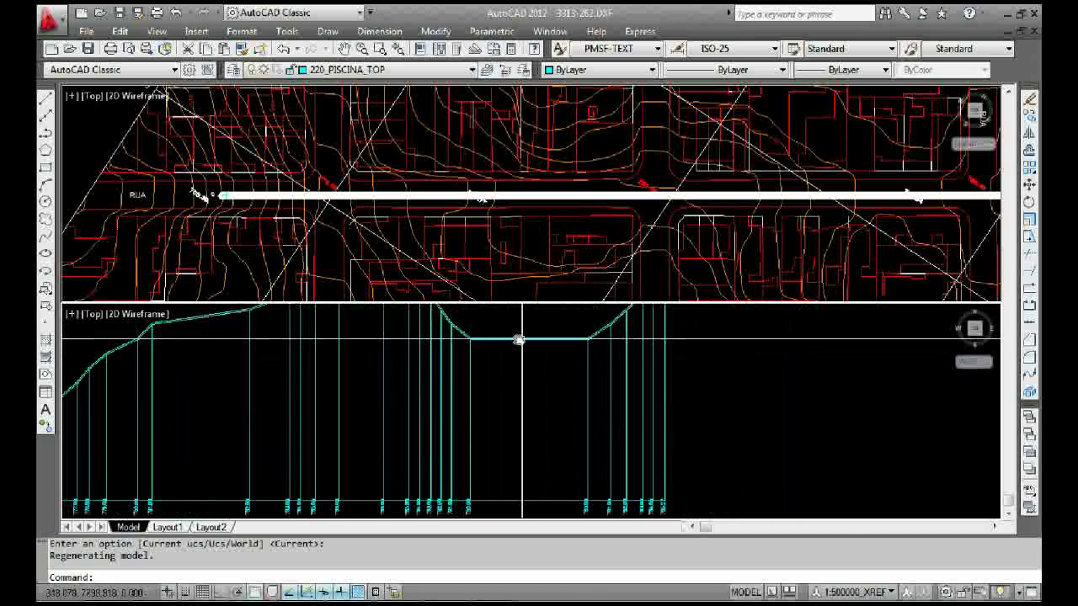
scroll(476, 504, "up", 4)
middle_click_drag(476, 504, 469, 441)
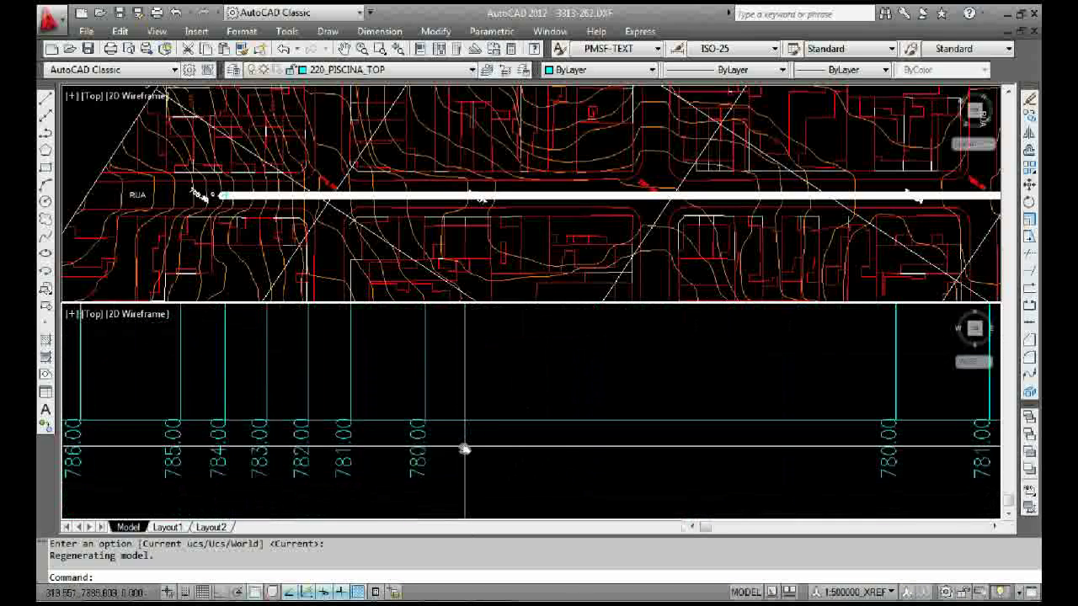
scroll(480, 415, "down", 4)
Step: Query the coordinates of the vertex where the profile's flat low stretch begins, using the ID command
type("ID")
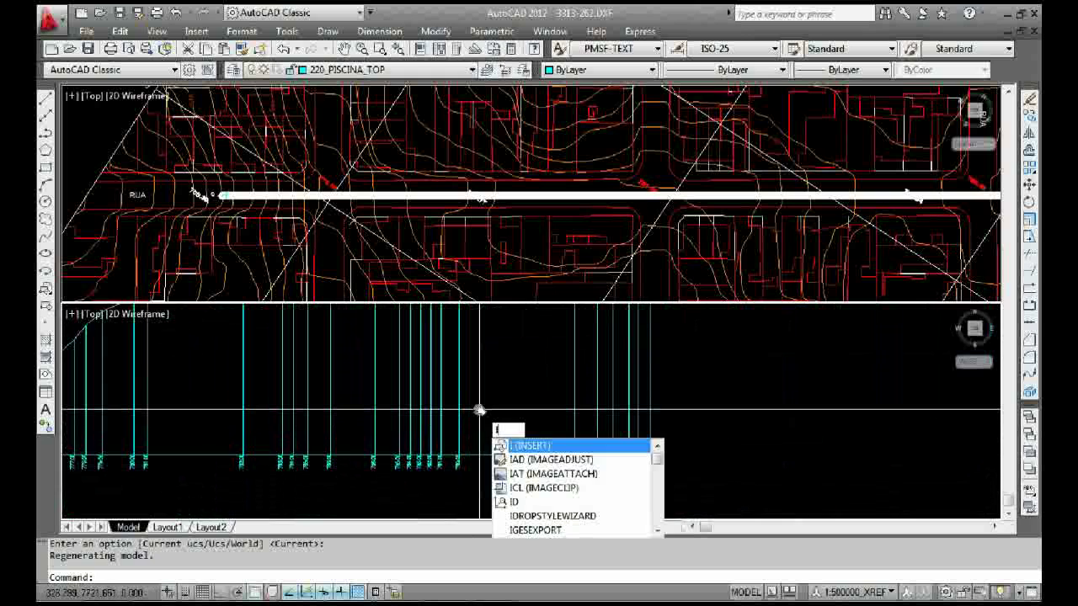
key("Return")
middle_click_drag(477, 357, 468, 388)
scroll(445, 380, "up", 5)
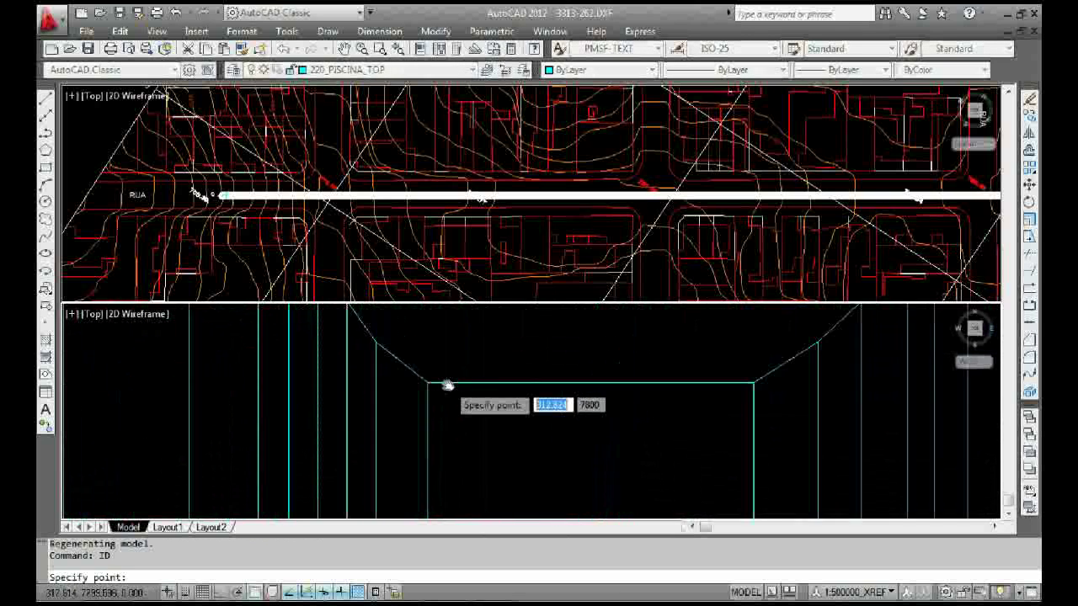
left_click(397, 384)
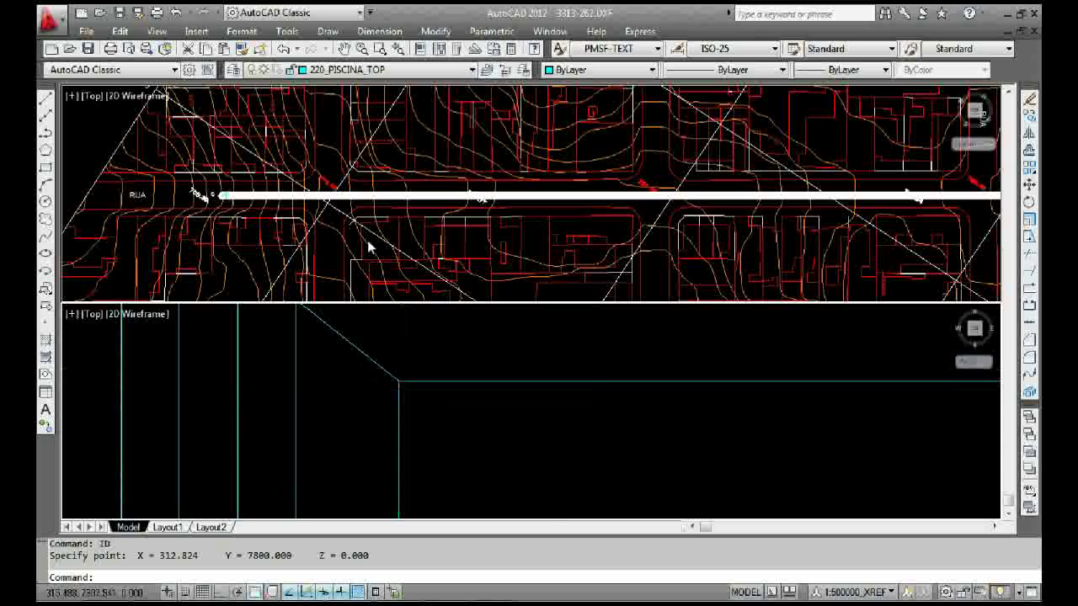
Step: Draw a circle of radius 313 centred on the section line's starting point in the contour map
left_click(336, 214)
scroll(209, 187, "up", 7)
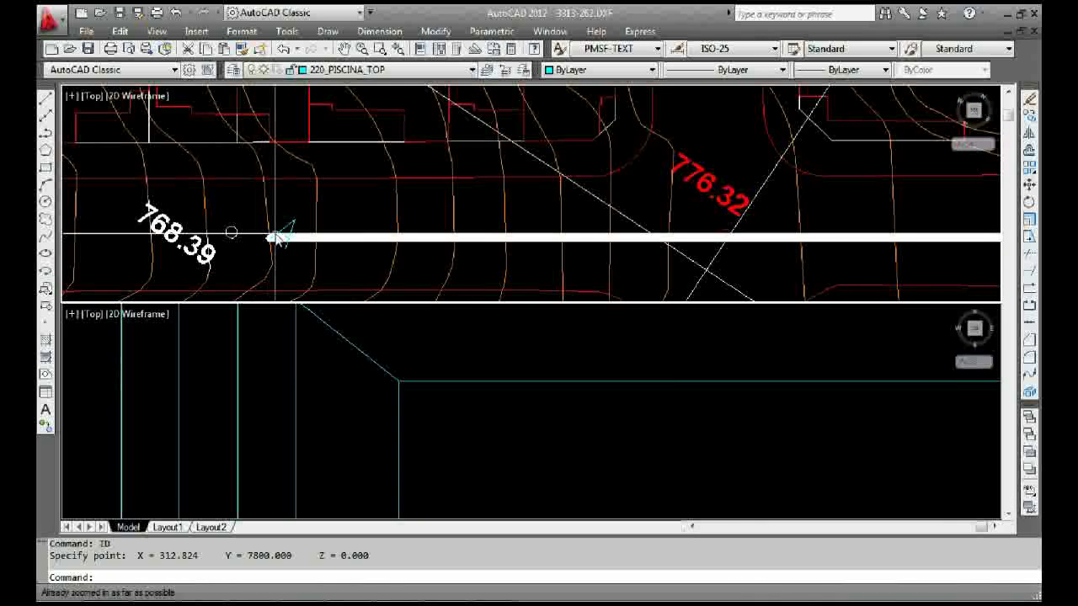
type("c")
key("Return")
left_click(270, 239)
scroll(268, 238, "down", 5)
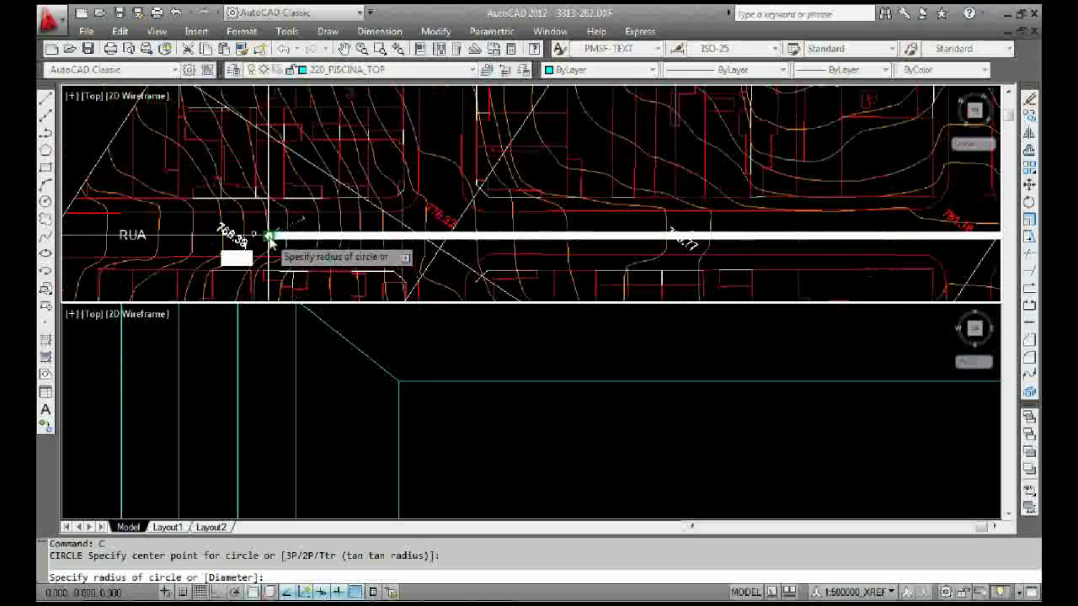
key("Return")
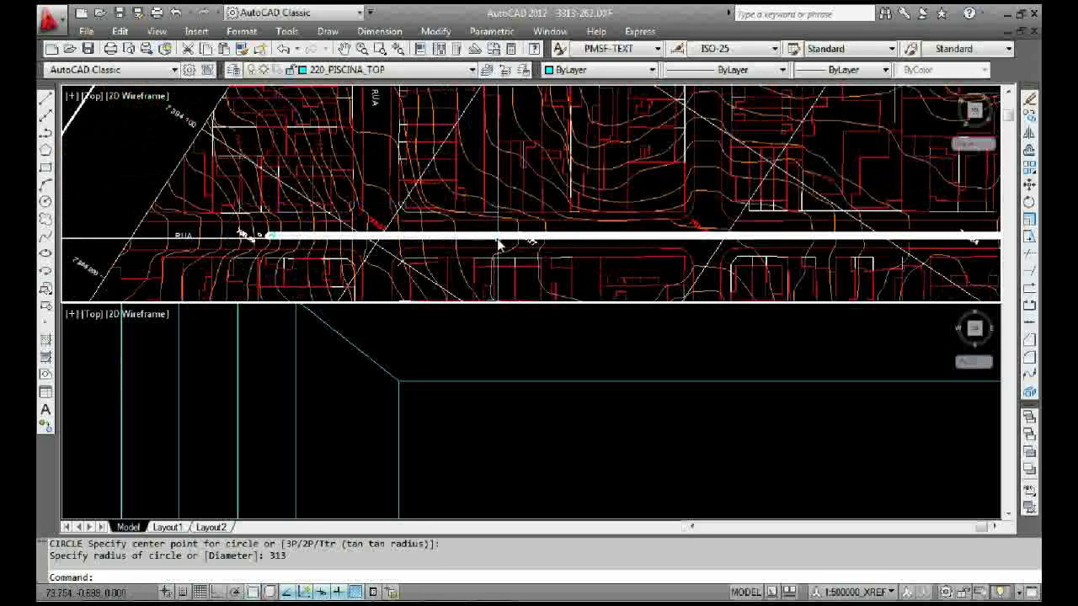
Step: Examine where the circle of radius 313 crosses the section line and the nearby contour on the map
middle_click_drag(563, 223, 331, 220)
key("Escape")
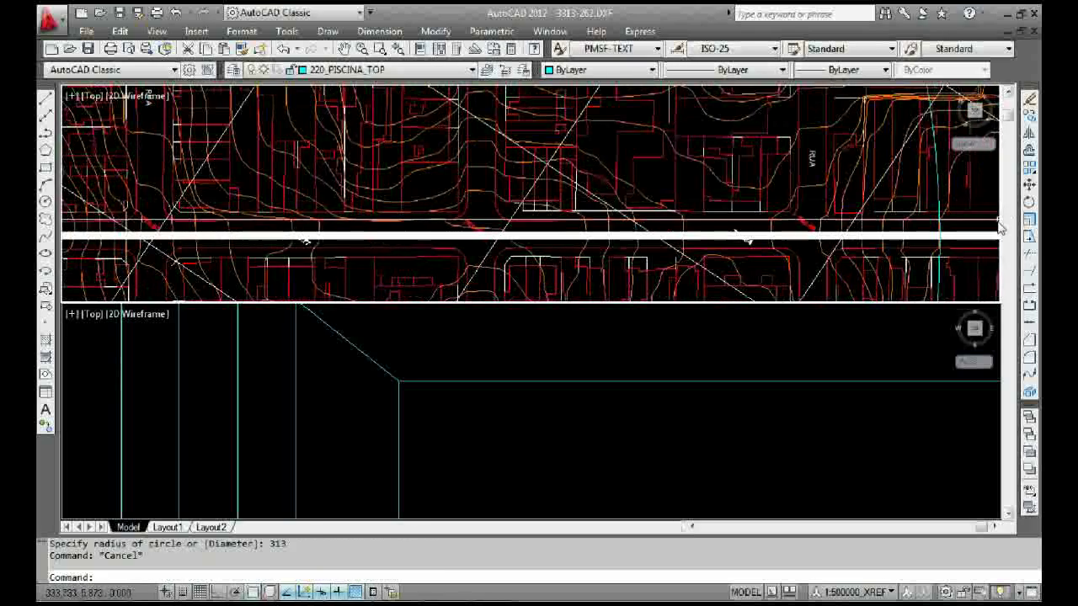
scroll(842, 217, "up", 6)
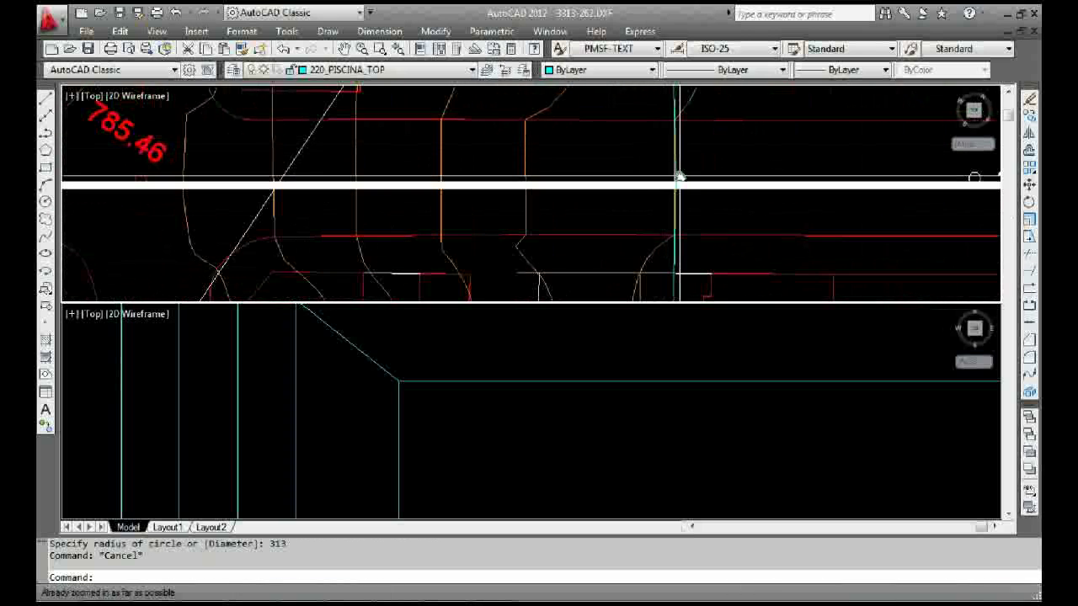
scroll(686, 139, "down", 5)
scroll(686, 139, "up", 3)
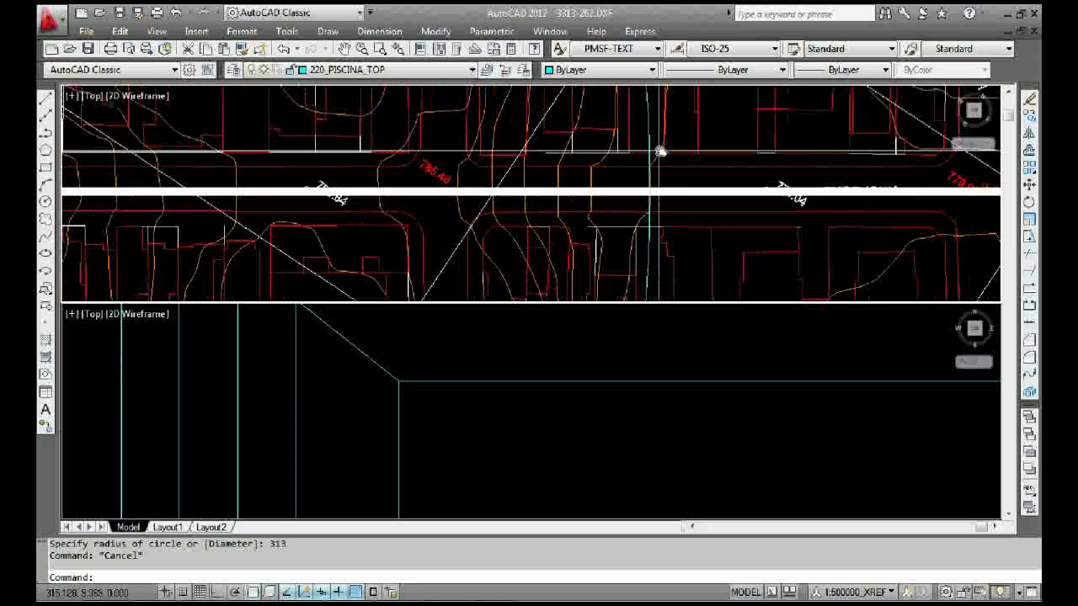
type("z")
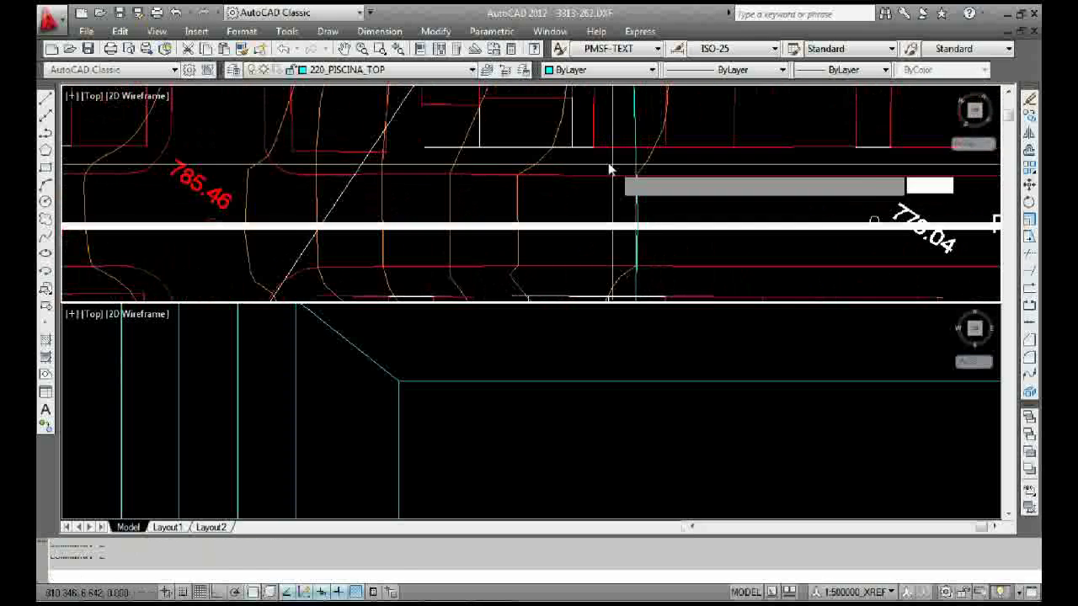
key("Return")
left_click(597, 157)
left_click(707, 239)
Step: Check the elevation of the contour crossing the section line at the circle in its object properties
left_click(508, 130)
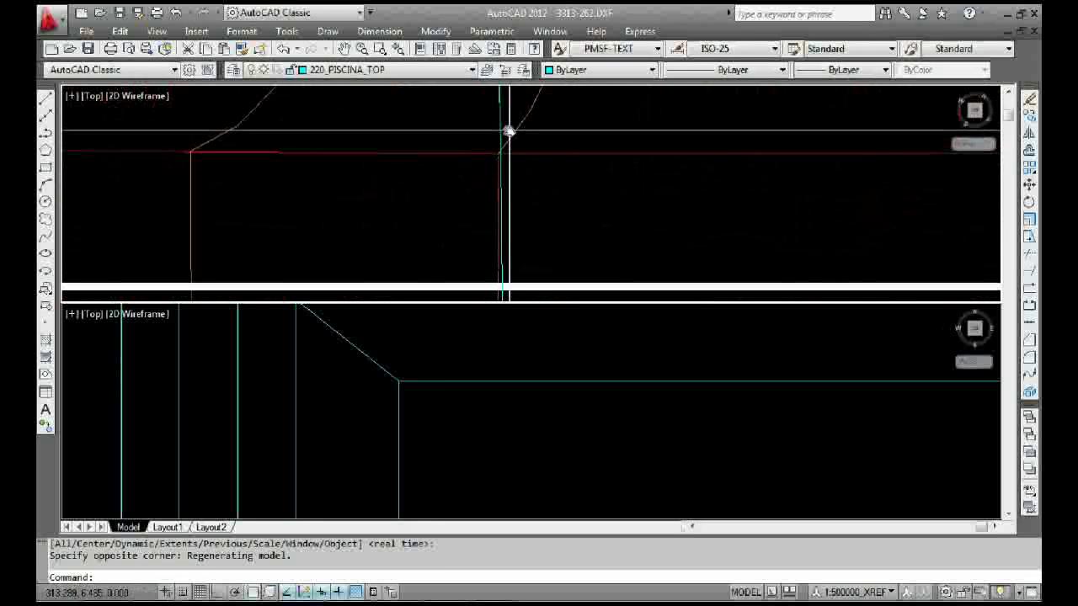
key("Escape")
left_click(519, 131)
left_click(536, 132)
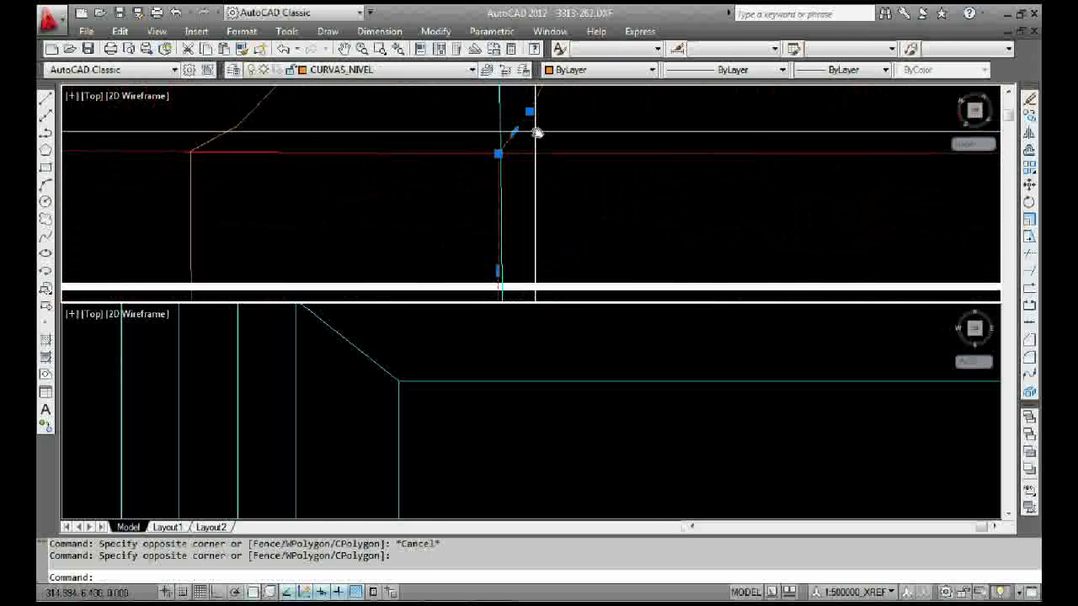
key("Return")
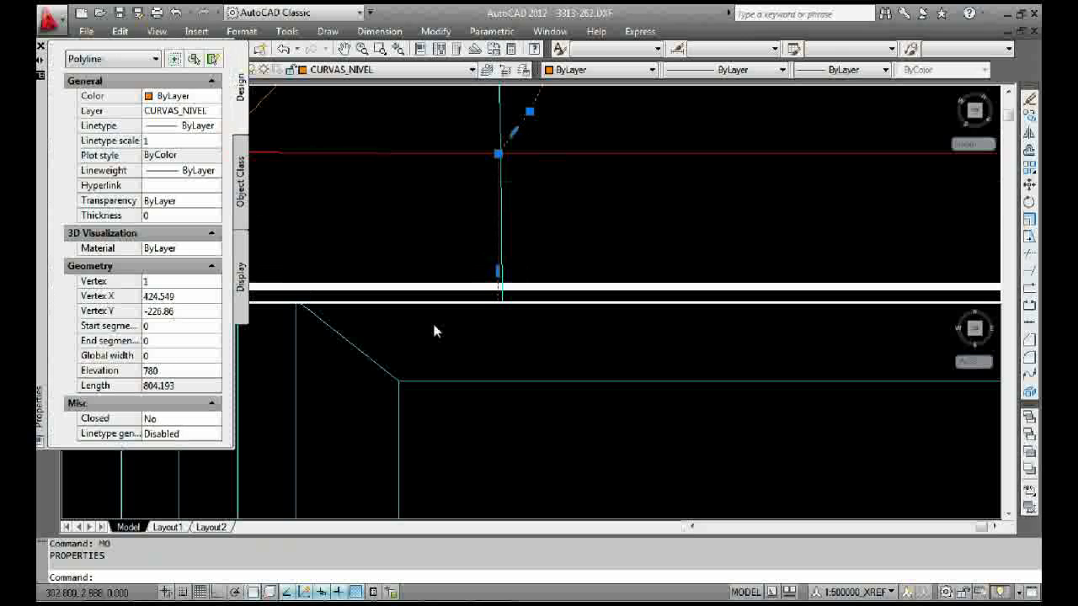
key("Escape")
Step: Inspect the elevation label on the baseline below the start of the profile's flat low stretch
left_click(450, 378)
scroll(446, 380, "down", 2)
left_click(445, 384)
scroll(446, 366, "down", 8)
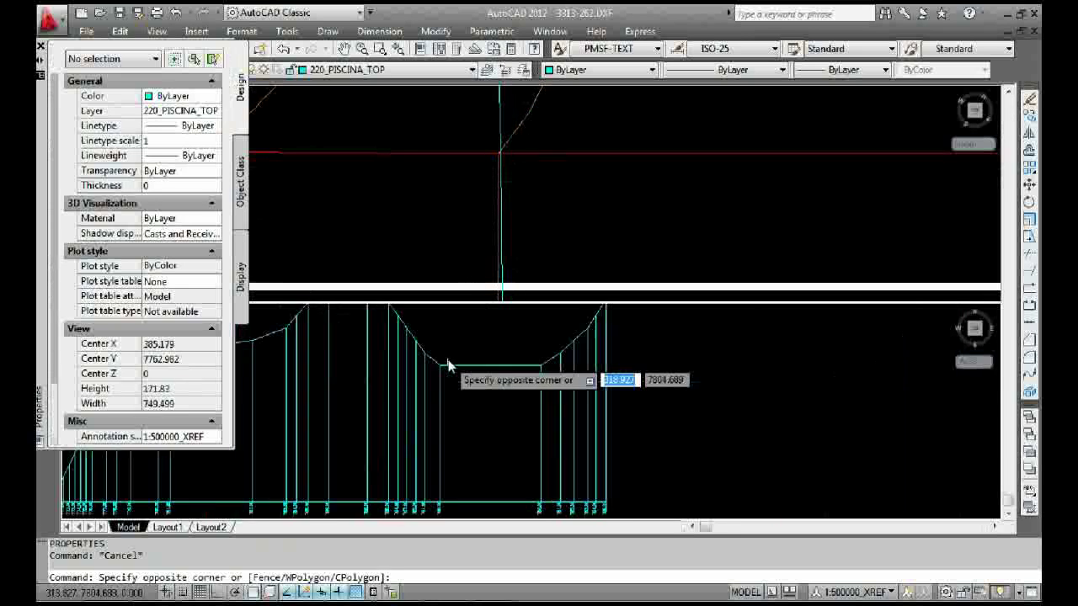
key("Escape")
scroll(440, 461, "up", 9)
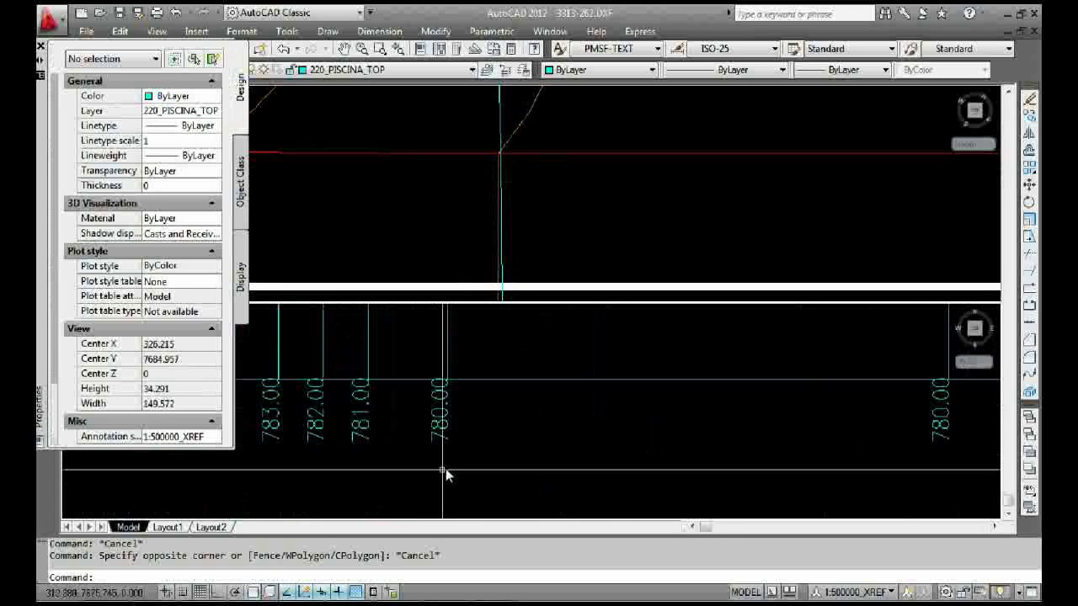
Step: Select the contour at the circle's crossing and trace its course across the section line on the map
left_click(539, 149)
left_click(510, 139)
scroll(494, 207, "up", 2)
scroll(493, 207, "down", 4)
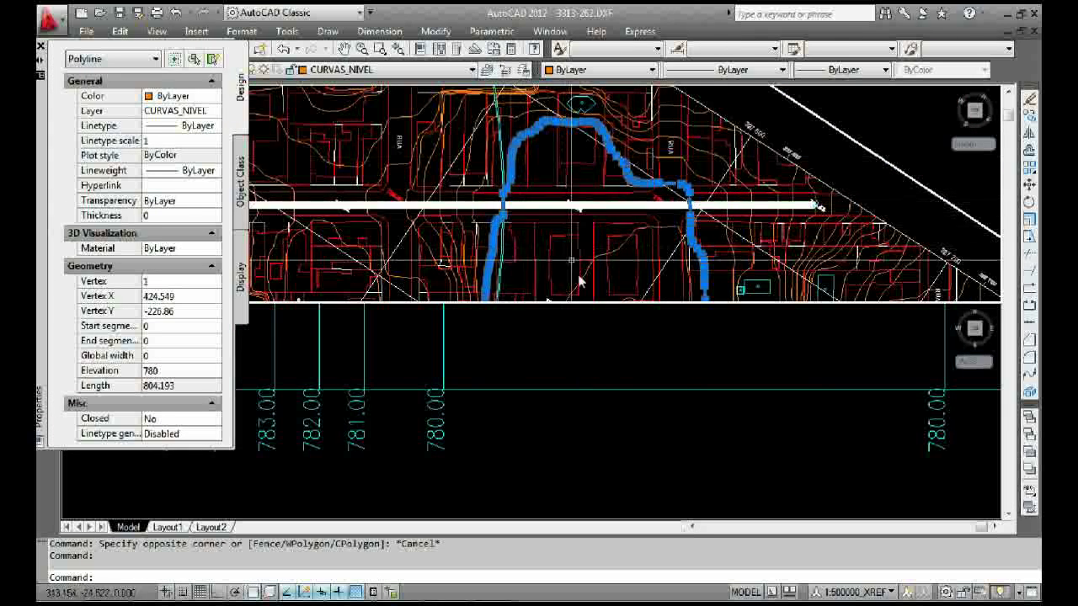
Step: Compare the profile's flat low stretch with the selected contour's two crossings of the section line on the map
left_click(572, 399)
scroll(567, 409, "down", 3)
scroll(566, 409, "up", 5)
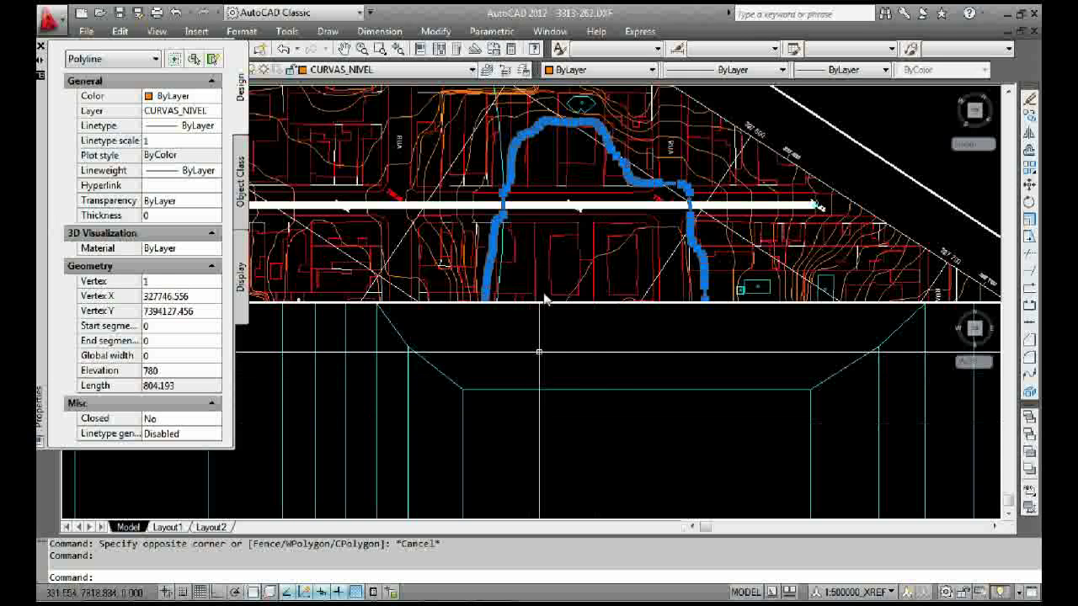
left_click(549, 233)
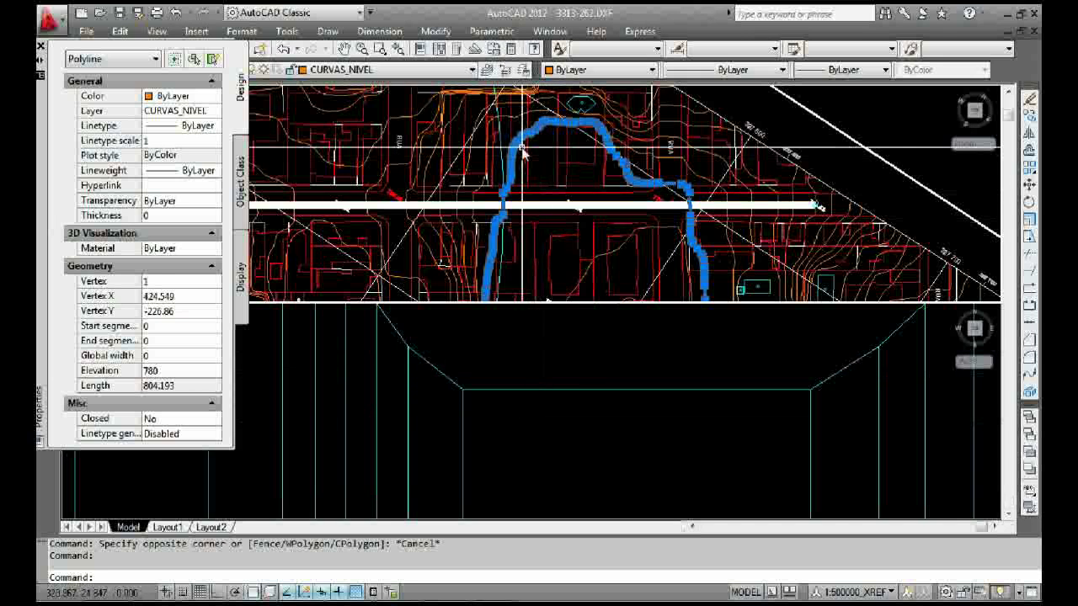
scroll(521, 149, "down", 7)
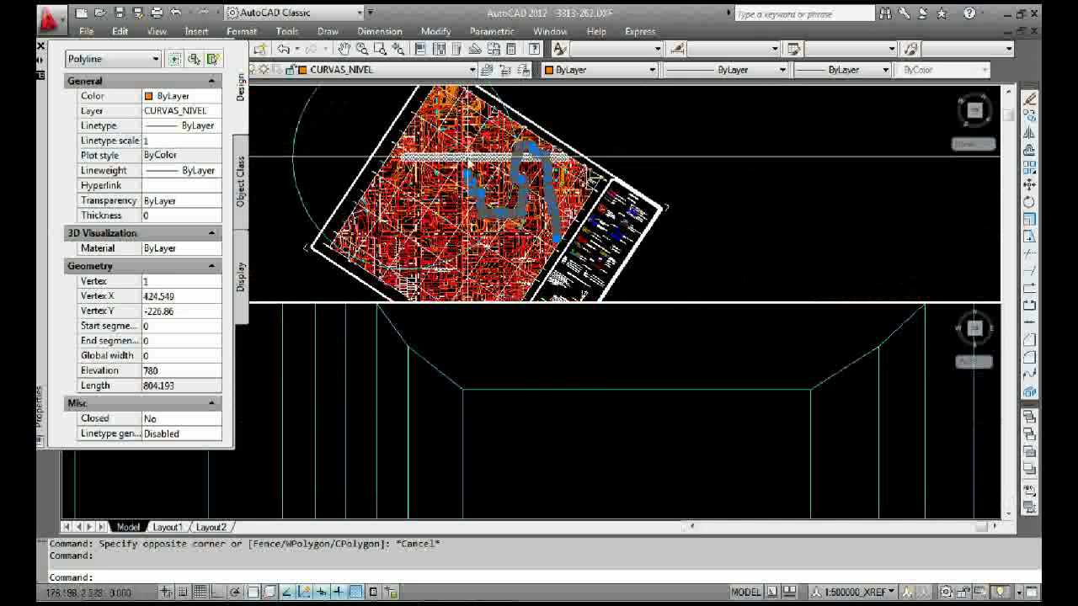
scroll(521, 151, "up", 8)
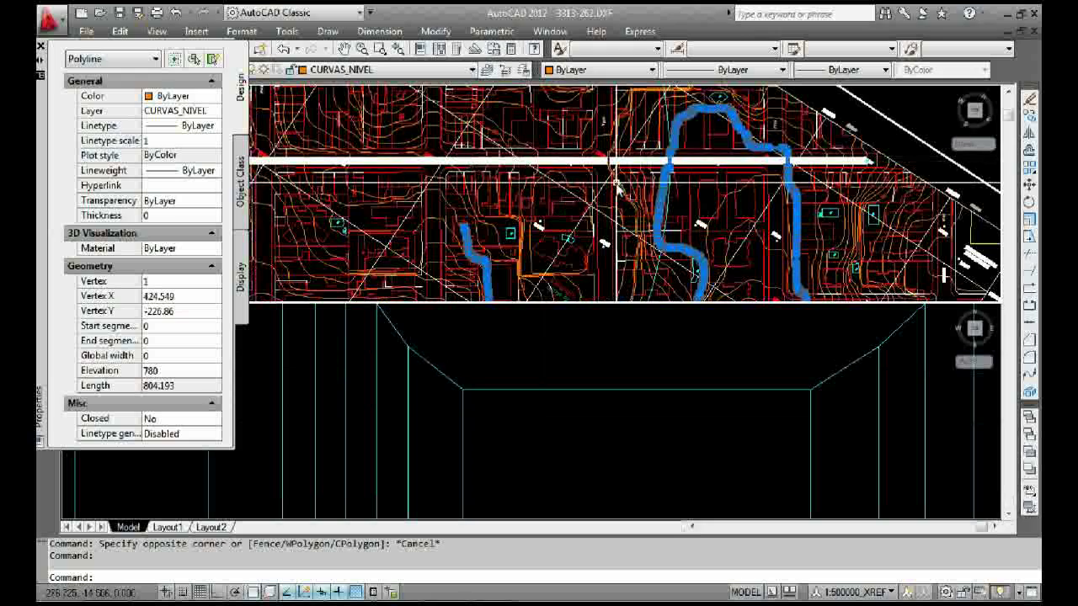
scroll(616, 181, "up", 5)
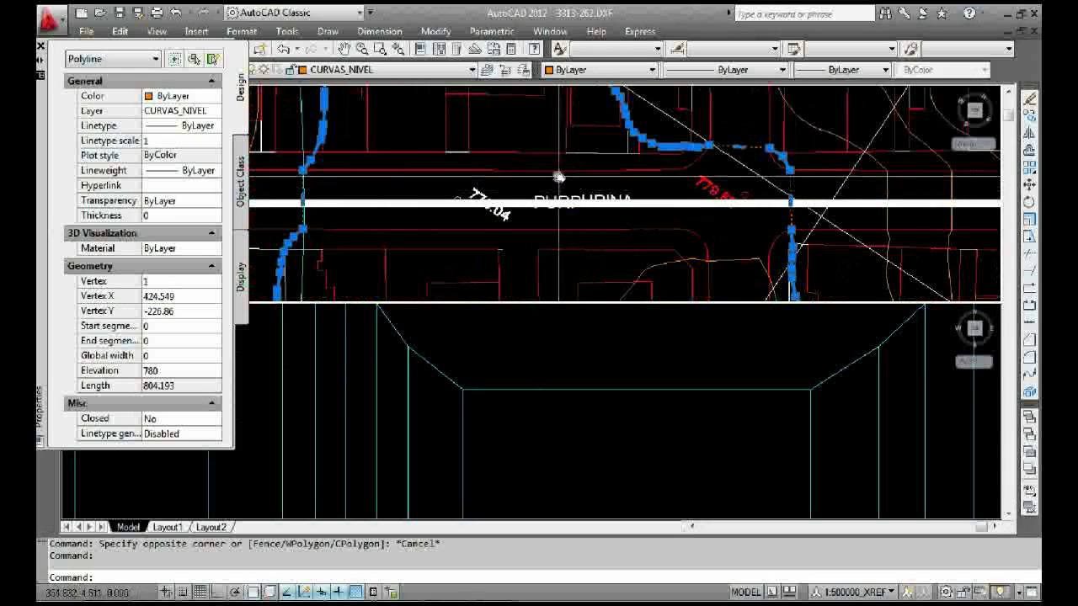
scroll(558, 177, "down", 5)
scroll(545, 178, "up", 5)
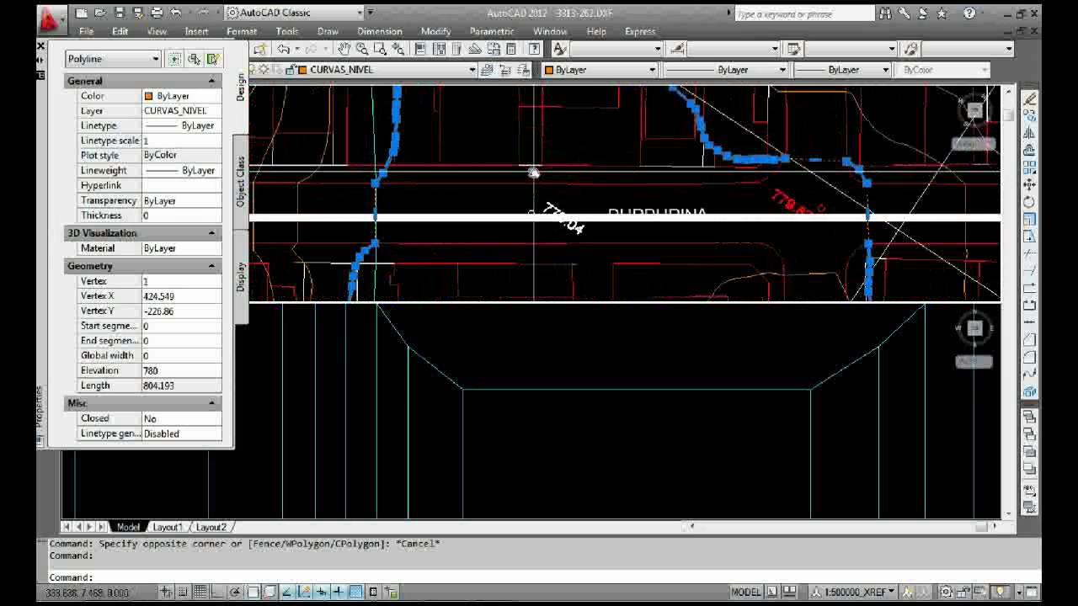
scroll(546, 179, "down", 5)
Step: Examine the shape of the whole terrain profile from its start to its far end
left_click(565, 362)
scroll(565, 362, "down", 5)
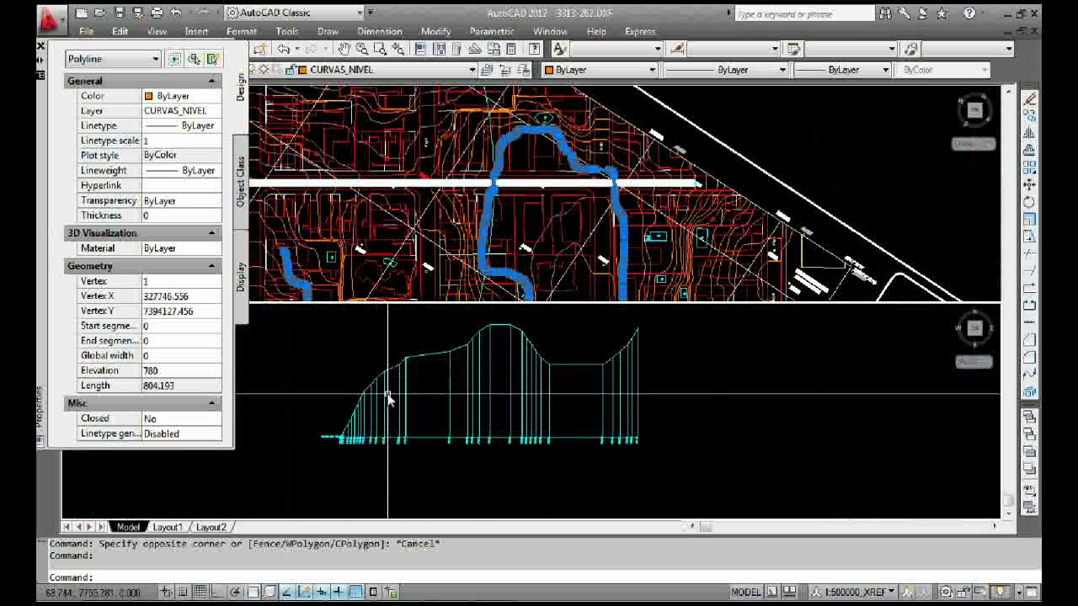
scroll(388, 399, "up", 2)
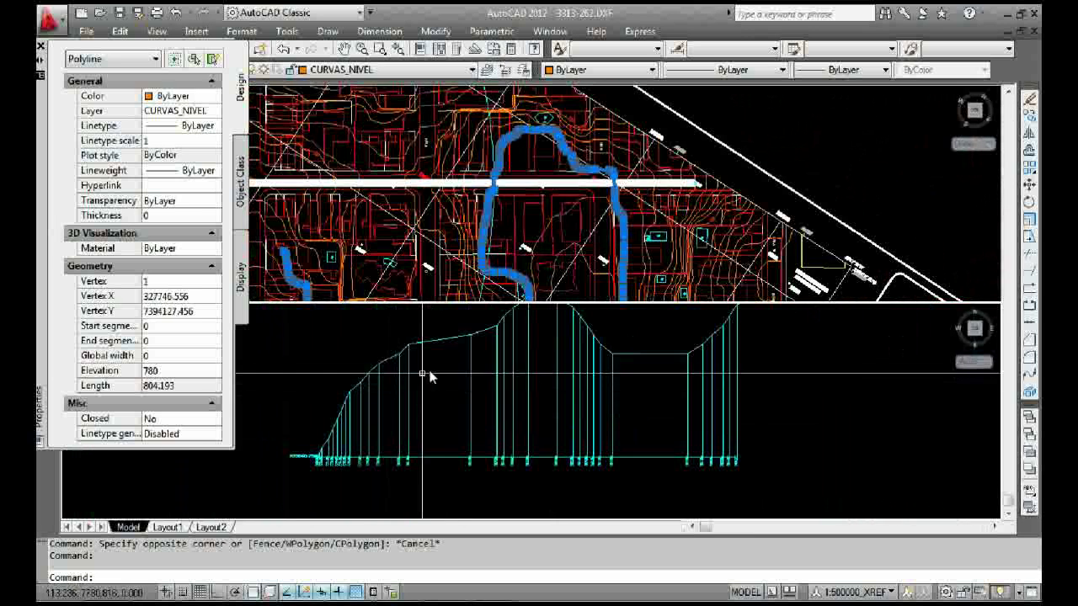
mouse_move(439, 370)
middle_mouse_down()
mouse_move(431, 423)
mouse_move(434, 379)
middle_mouse_up()
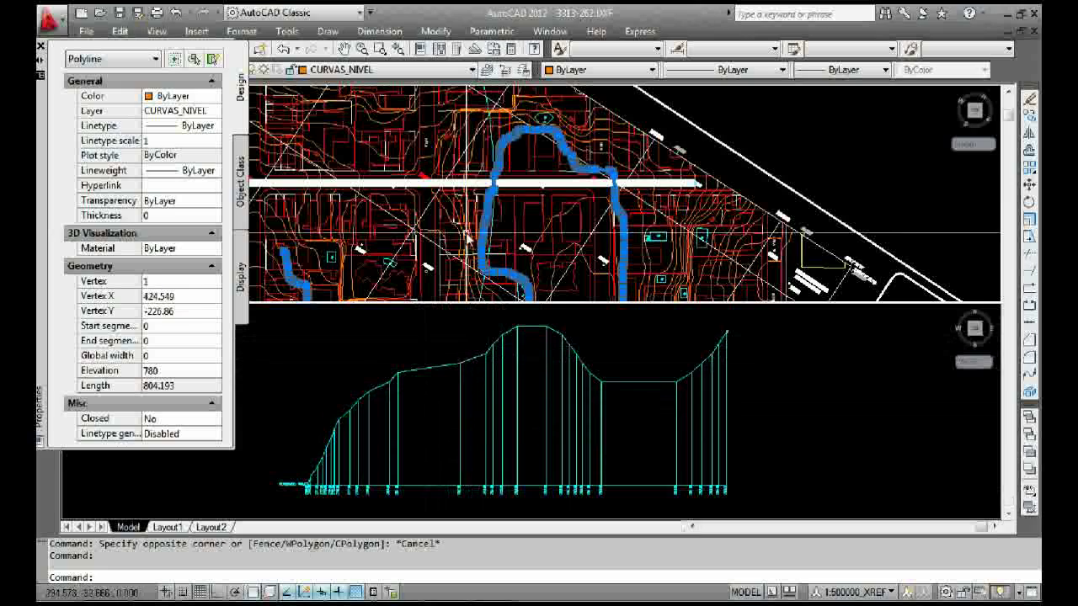
Step: Deselect the contour and restore the World coordinate system (UCS) in the map viewport
scroll(446, 211, "down", 5)
key("Escape")
key("Escape")
key("Escape")
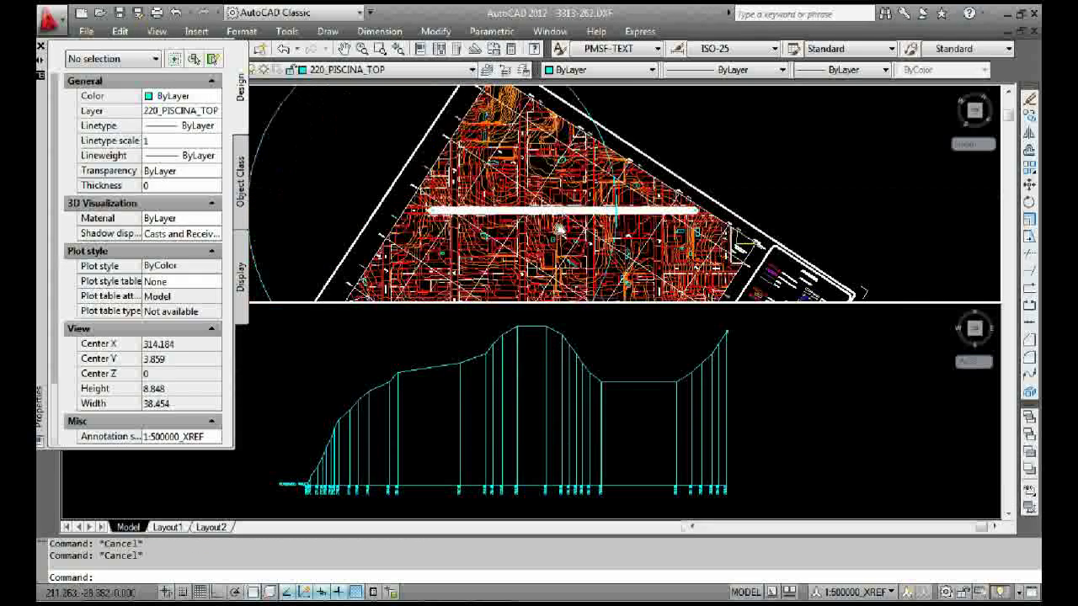
scroll(438, 195, "up", 6)
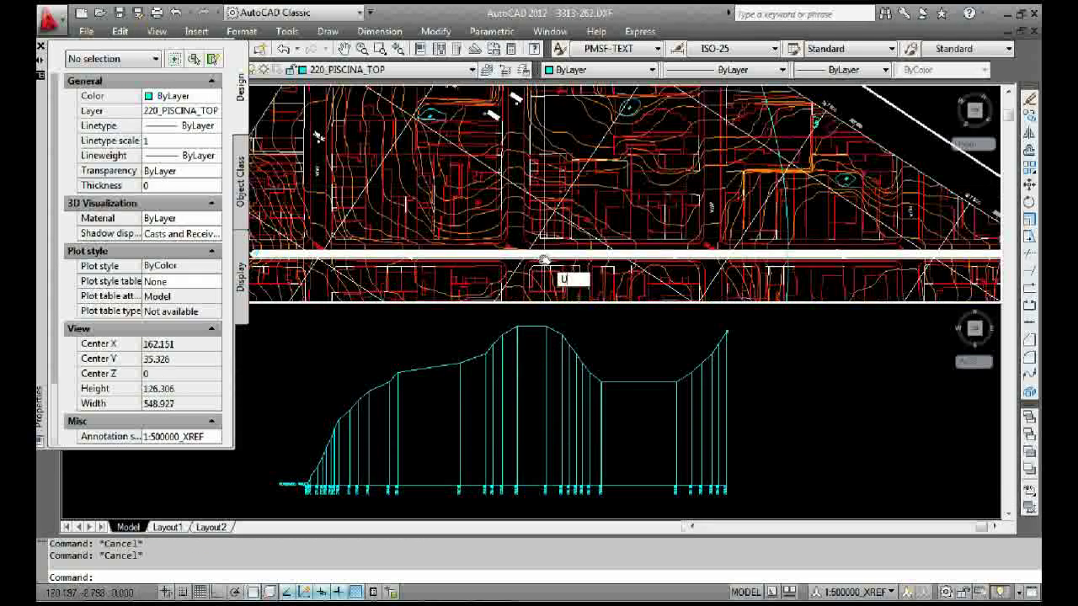
key("Return")
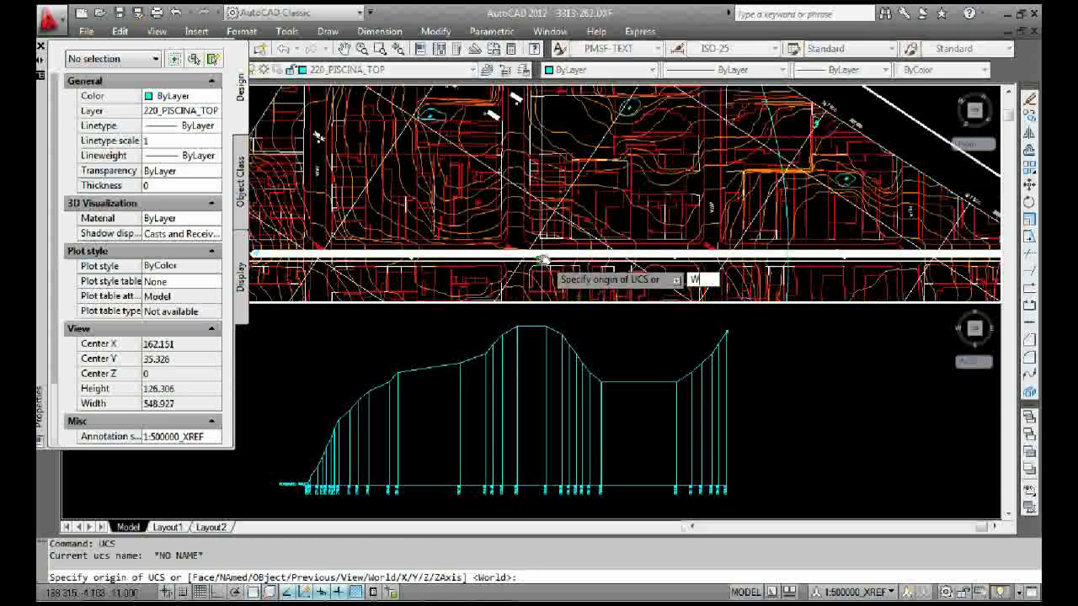
key("Return")
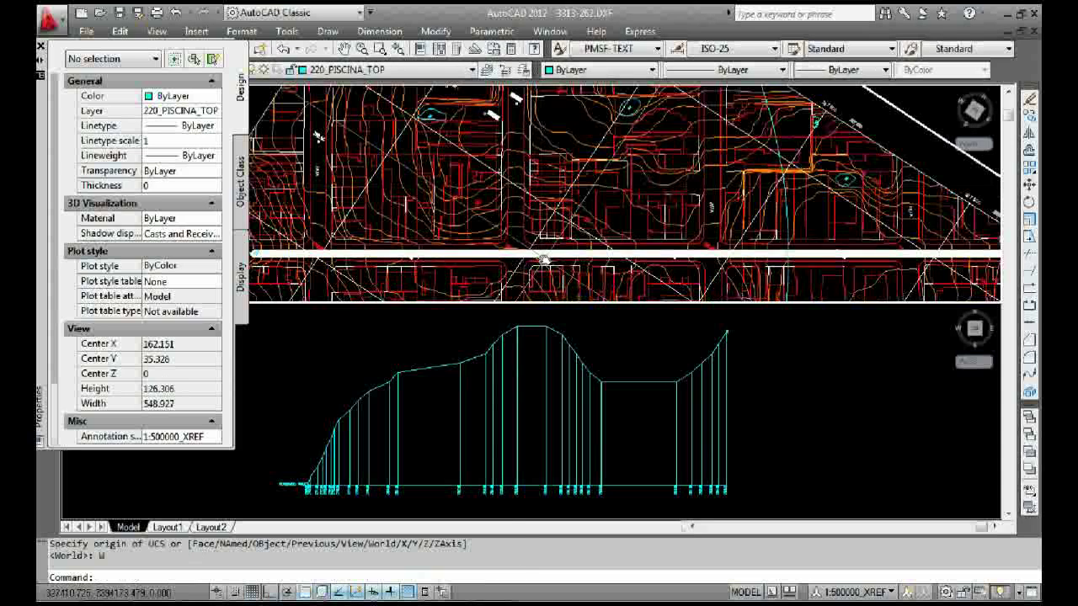
Step: Set the map viewport to the PLAN view of the current UCS
type("PLAN")
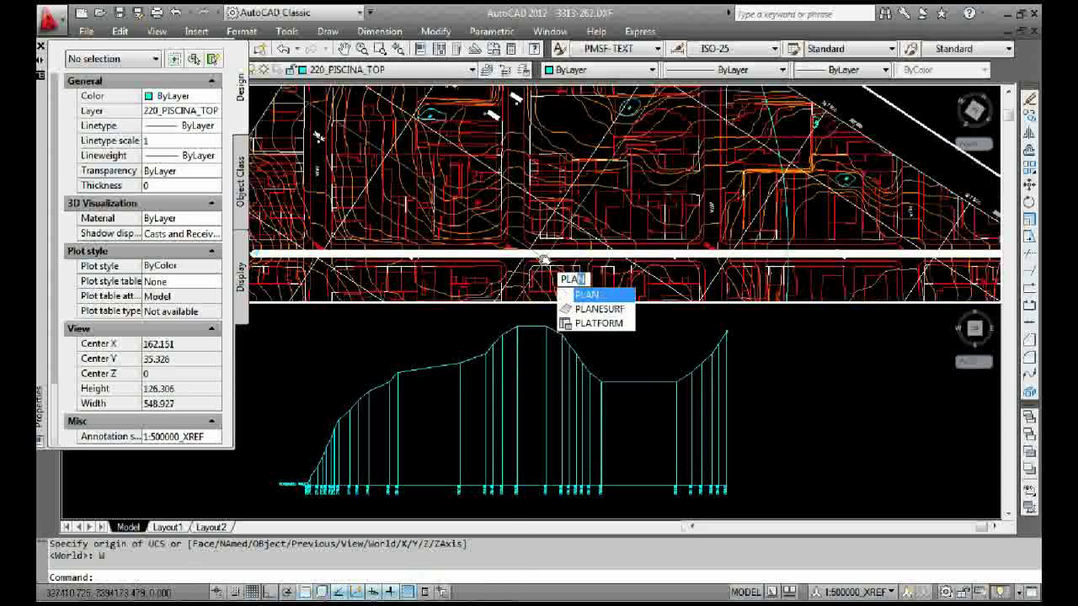
key("Return")
key("Return")
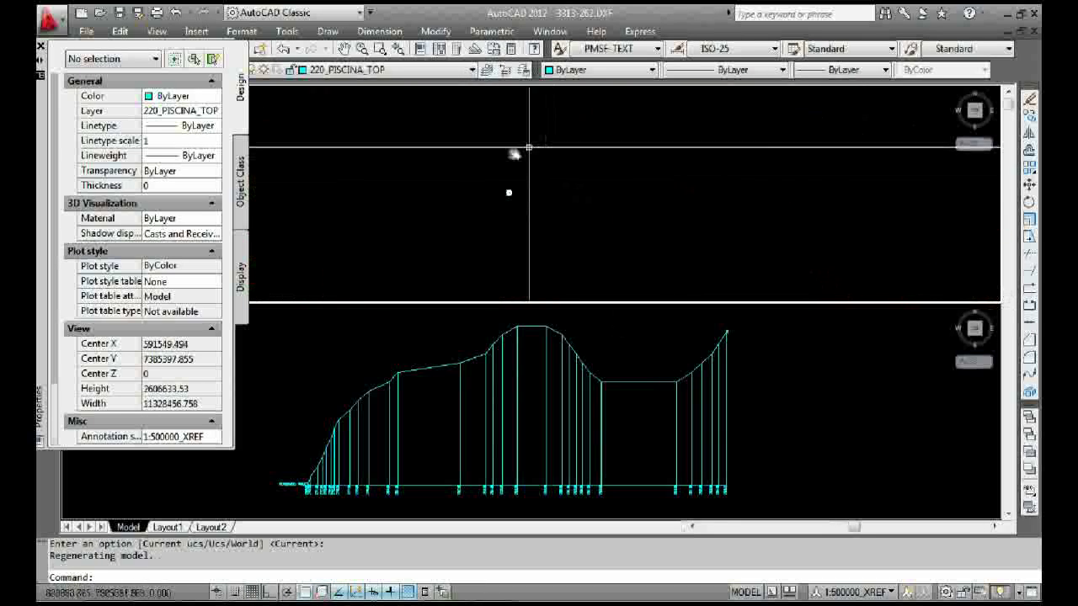
scroll(539, 169, "up", 5)
Step: Draw a vertical polyline with Ortho on, from the profile's start at elevation 769.00 up to about the height of its peak
left_click(536, 394)
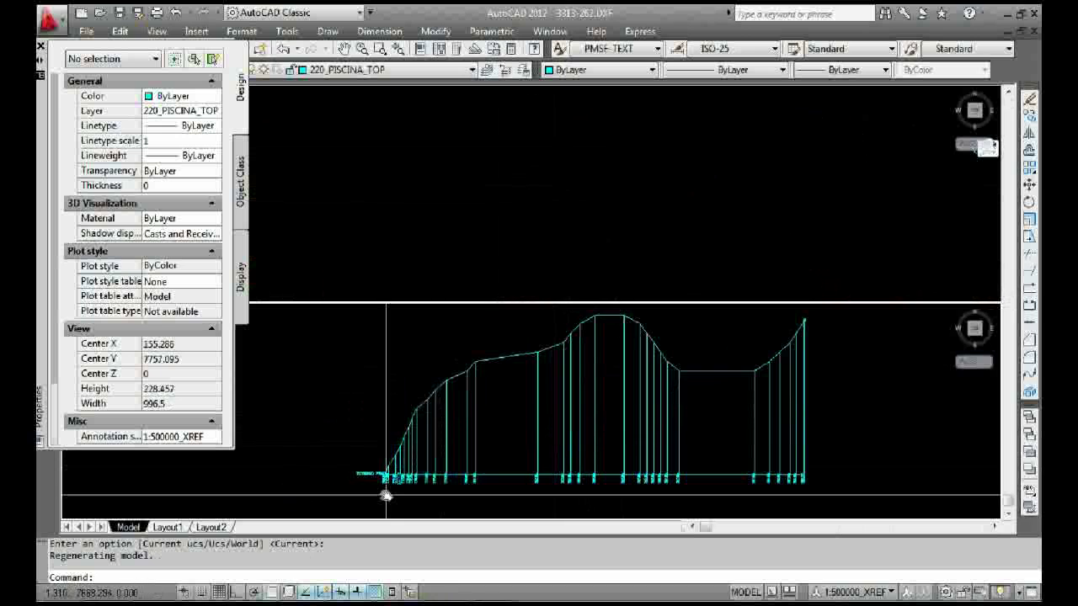
scroll(386, 497, "up", 5)
scroll(385, 497, "up", 5)
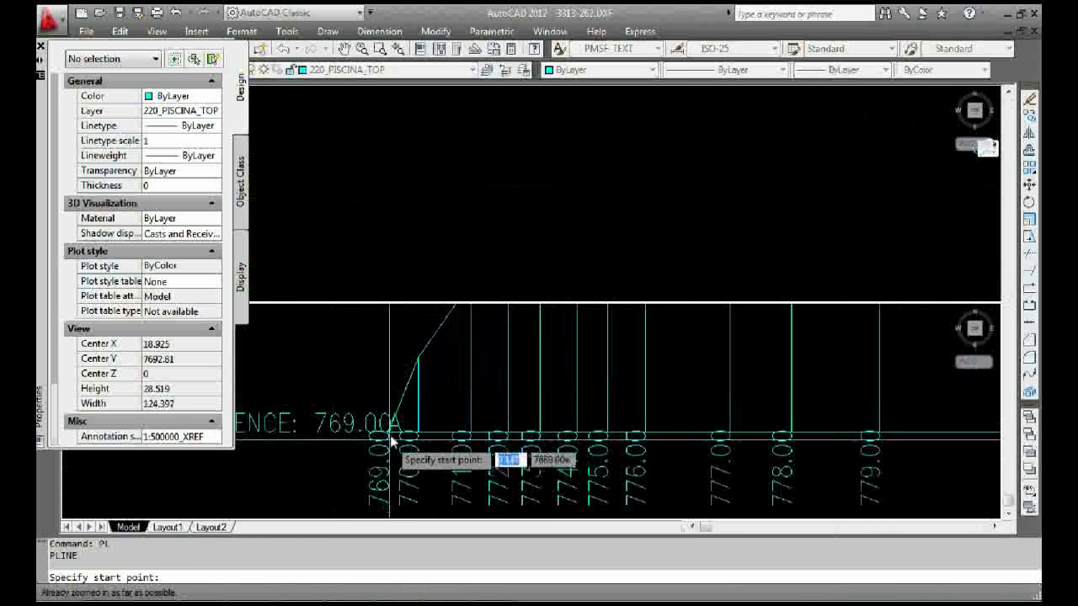
left_click(389, 451)
scroll(385, 457, "down", 6)
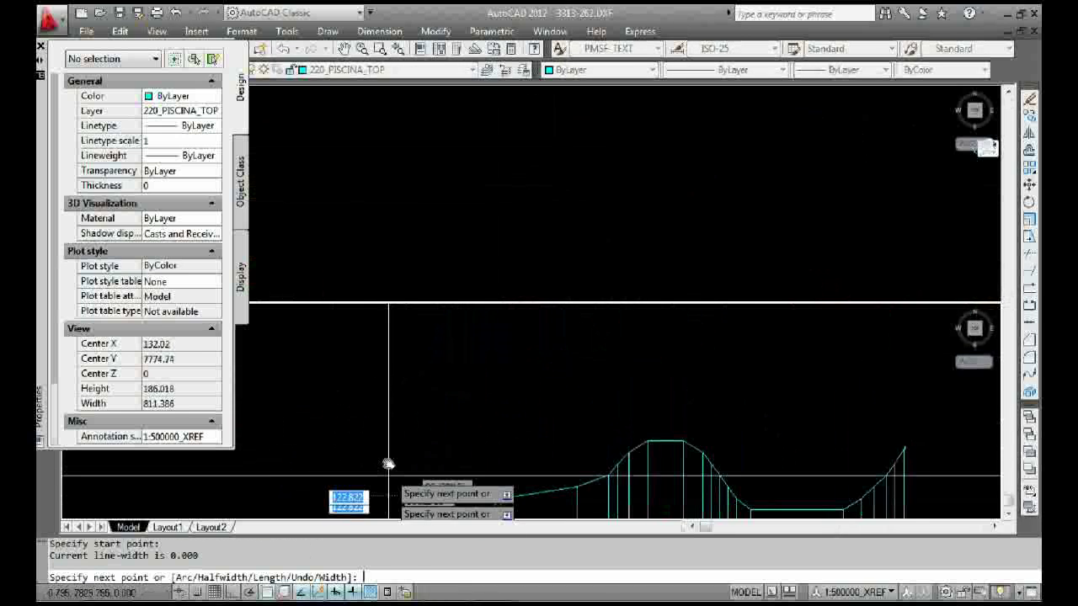
scroll(395, 431, "up", 2)
left_click(392, 441)
key("Escape")
scroll(445, 308, "up", 2)
scroll(365, 452, "down", 2)
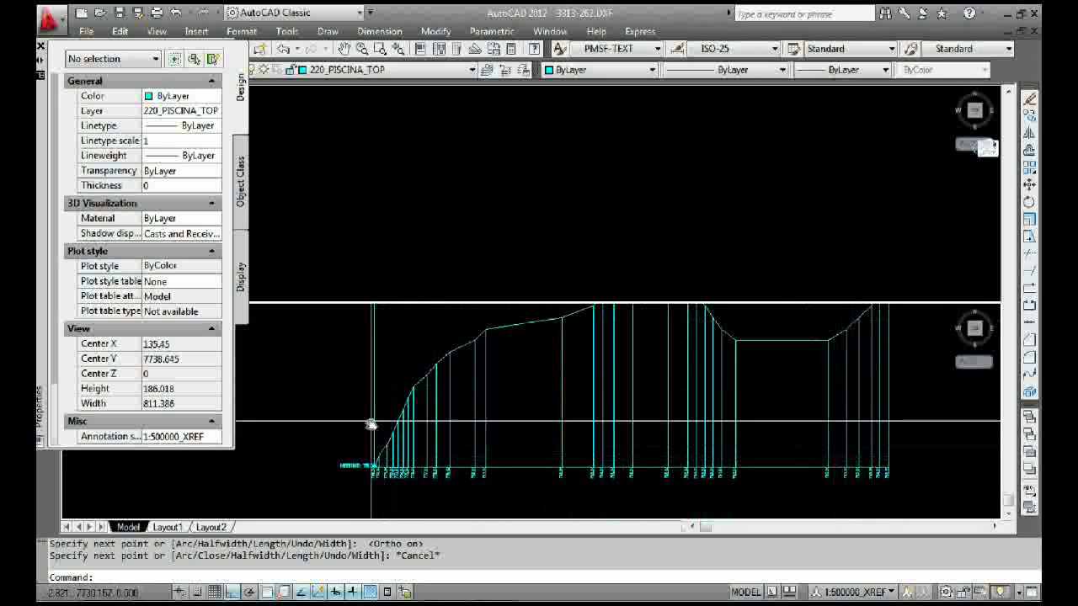
middle_click_drag(380, 421, 414, 431)
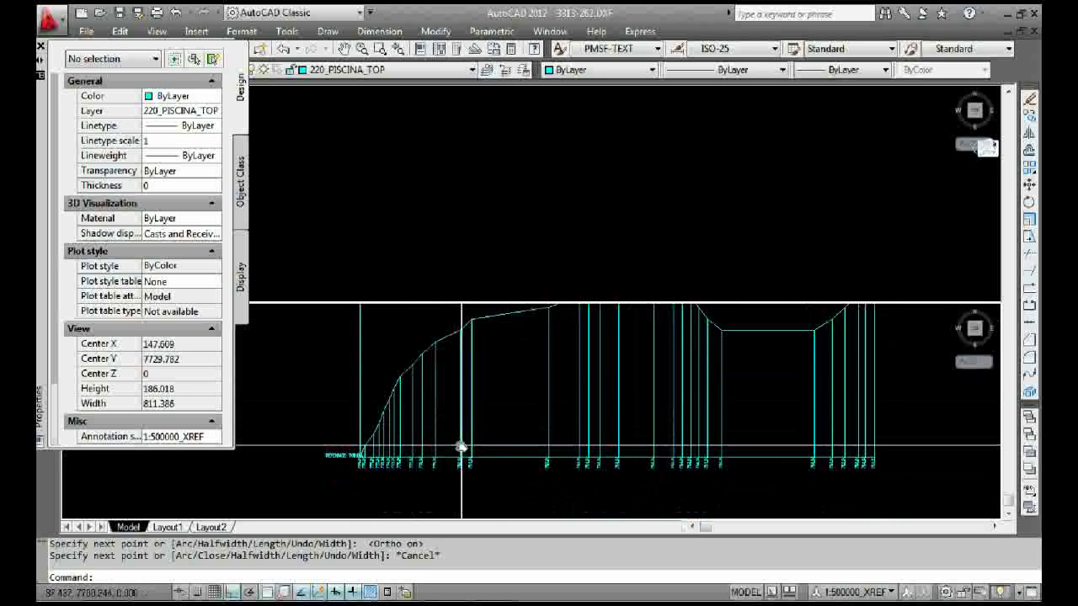
scroll(441, 447, "down", 1)
left_click(486, 267)
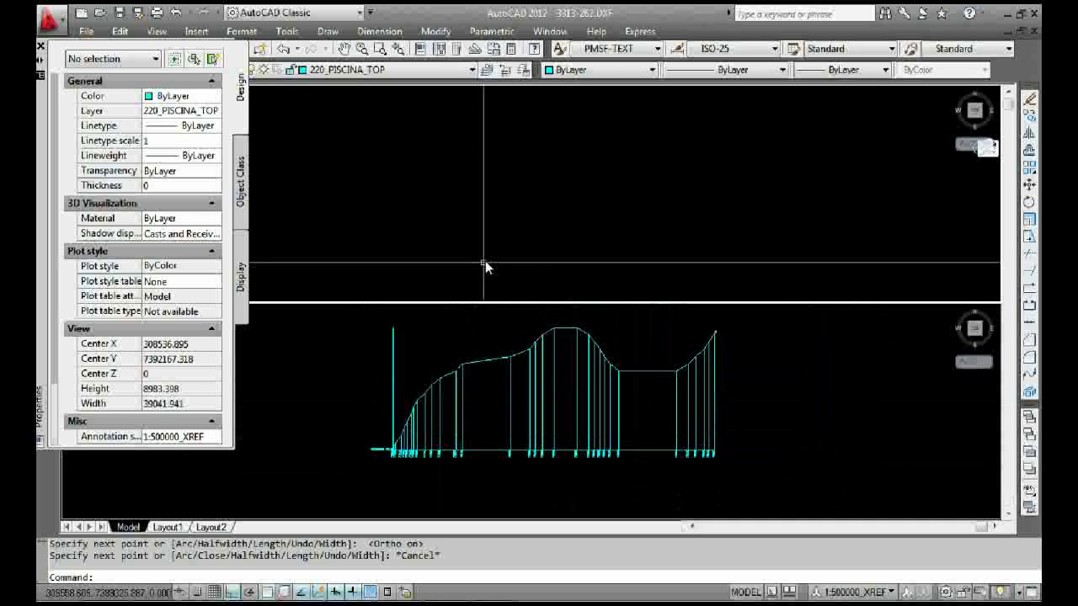